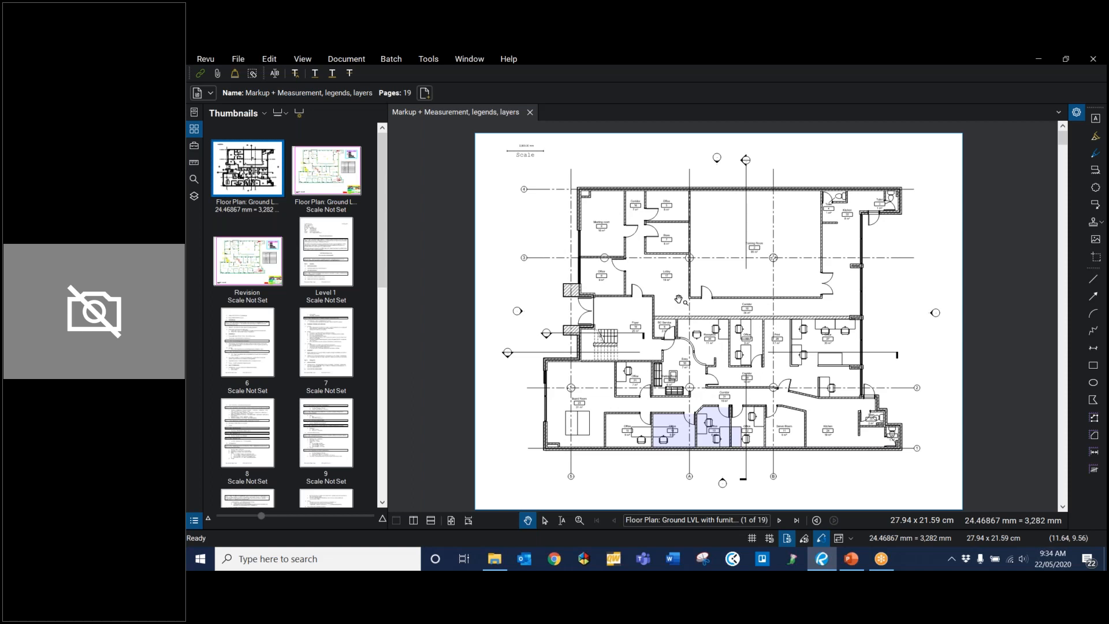
Step: Start calibrating the page scale using the two endpoints of the Scale line on the ground-level floor plan
click(193, 164)
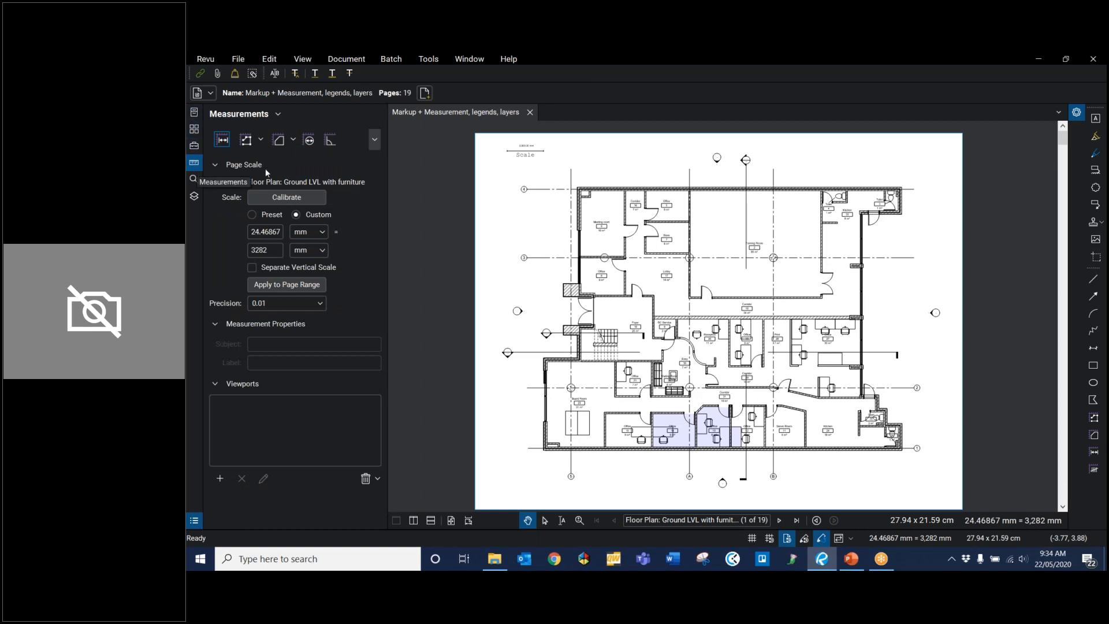
click(291, 201)
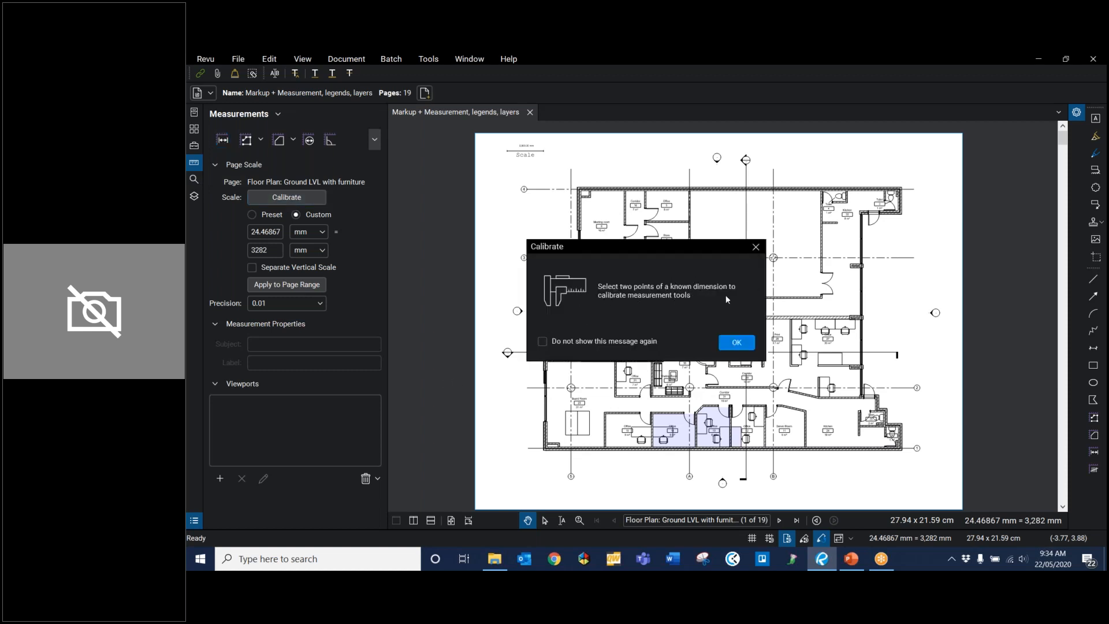
click(742, 341)
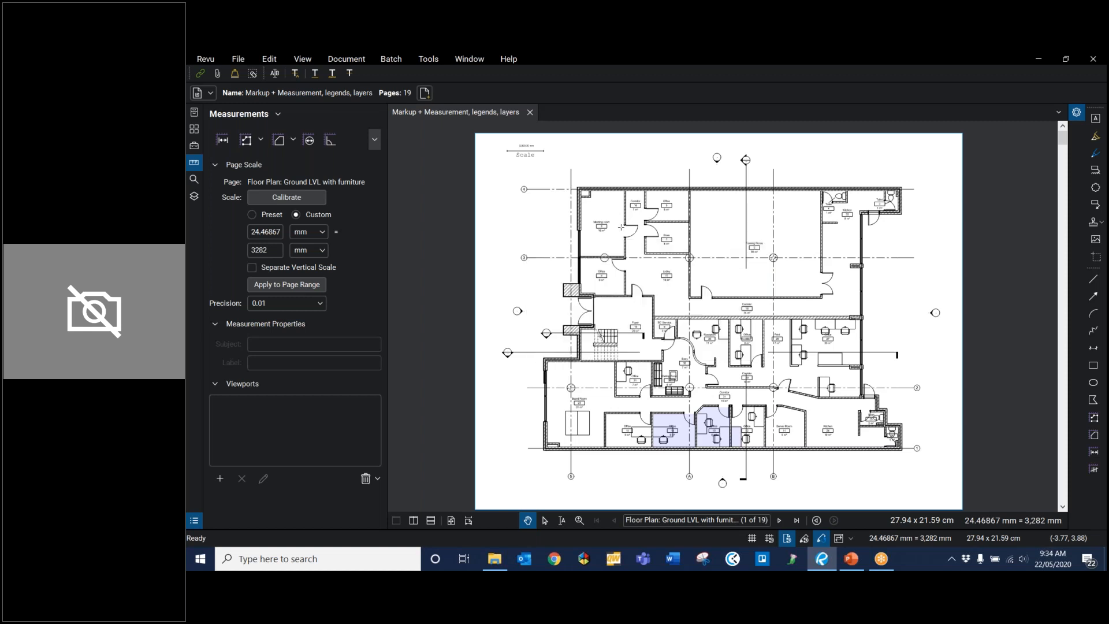
scroll(520, 150, up, 5)
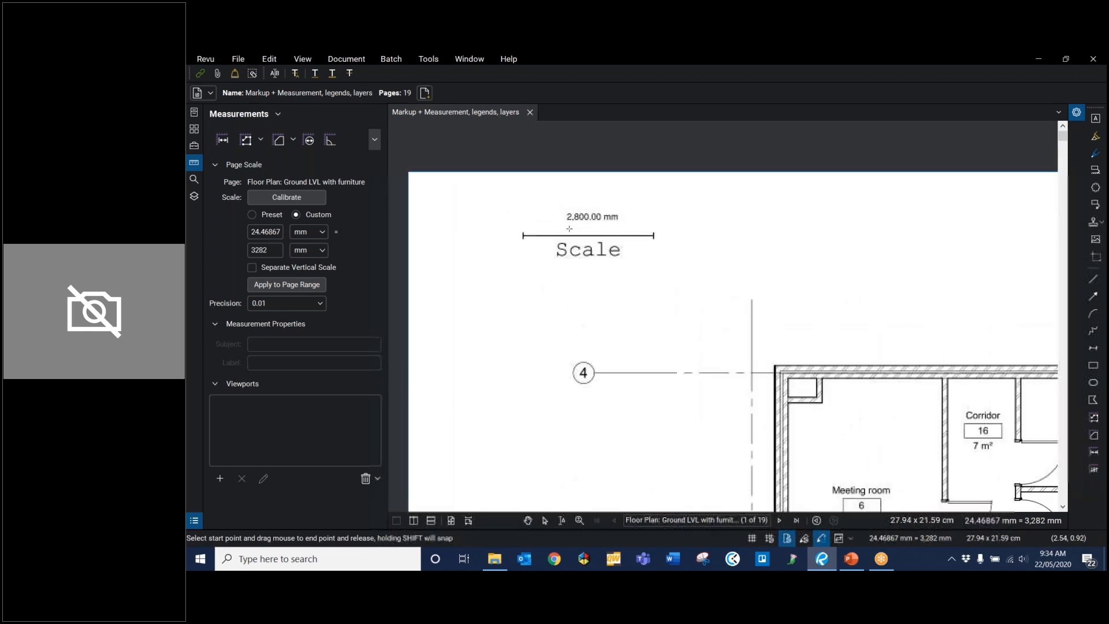
scroll(570, 229, up, 3)
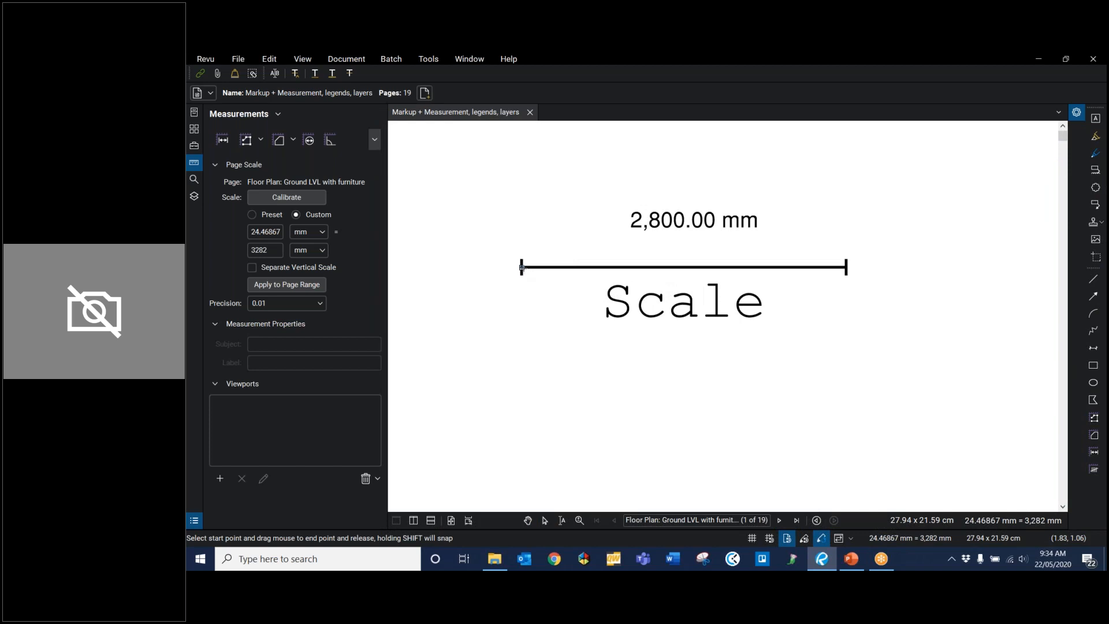
drag(522, 268, 847, 267)
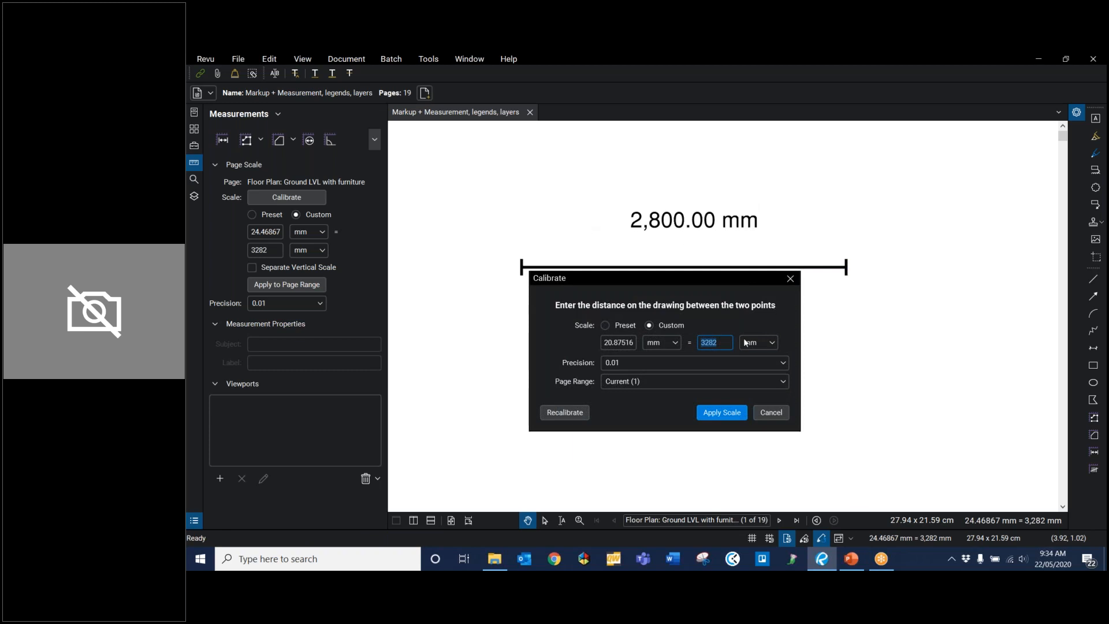
Step: Set the calibration distance to 2800 mm with 0.01 precision, for the current page only
double_click(723, 343)
text(2800)
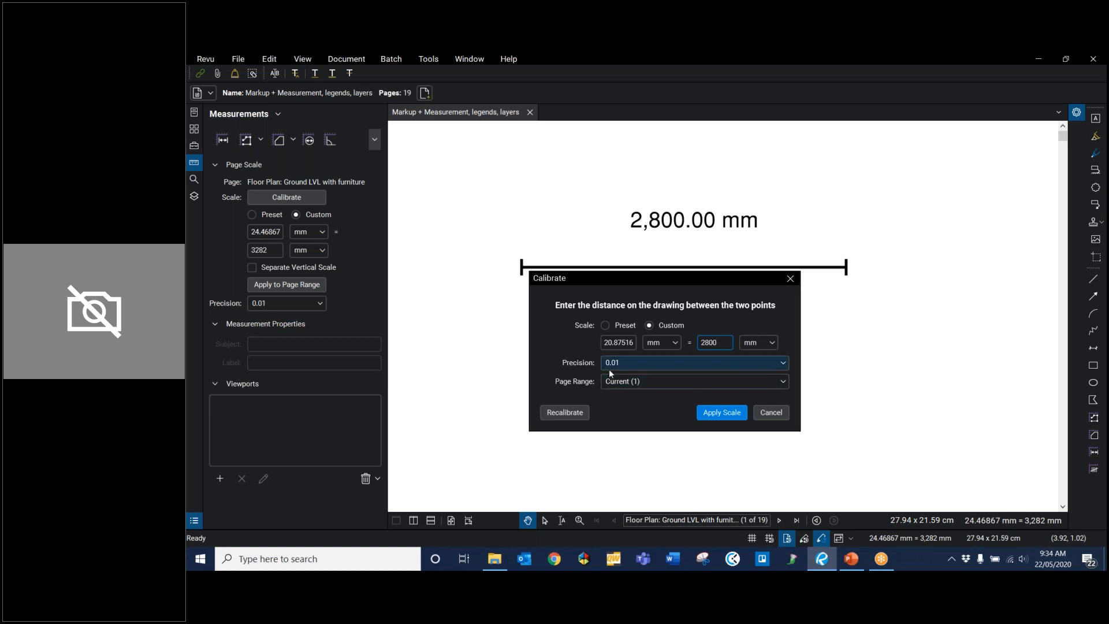
click(639, 366)
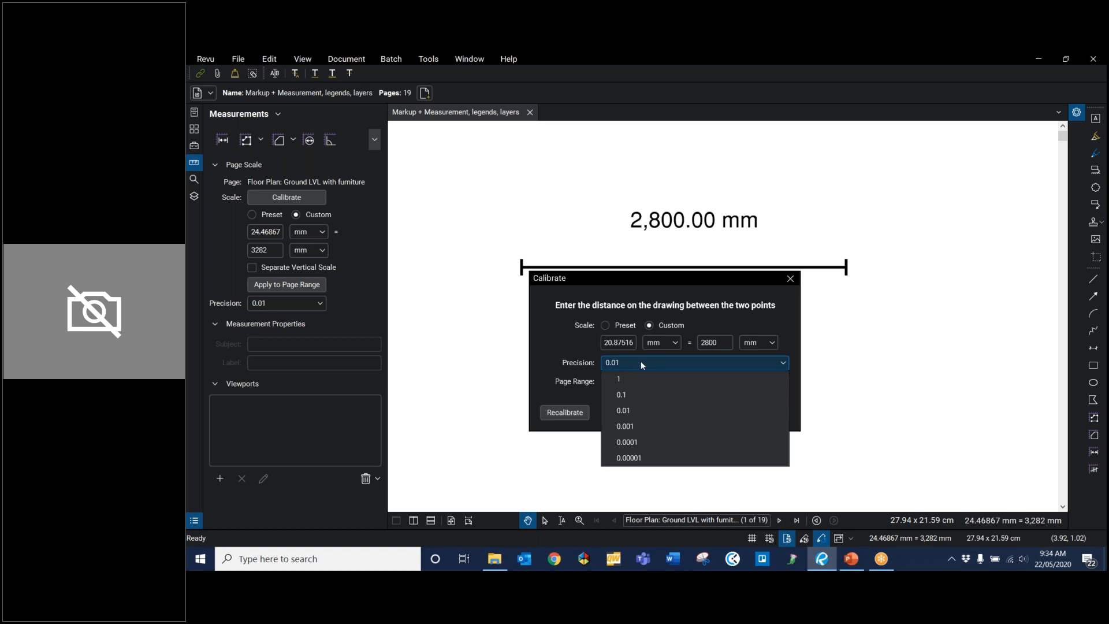
click(641, 410)
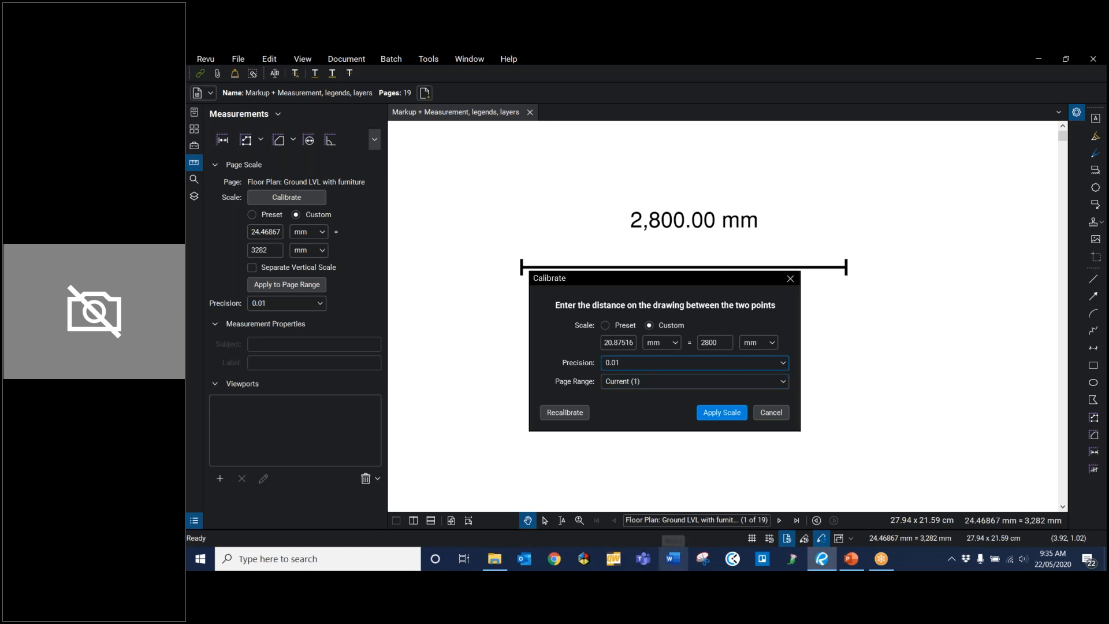
click(664, 381)
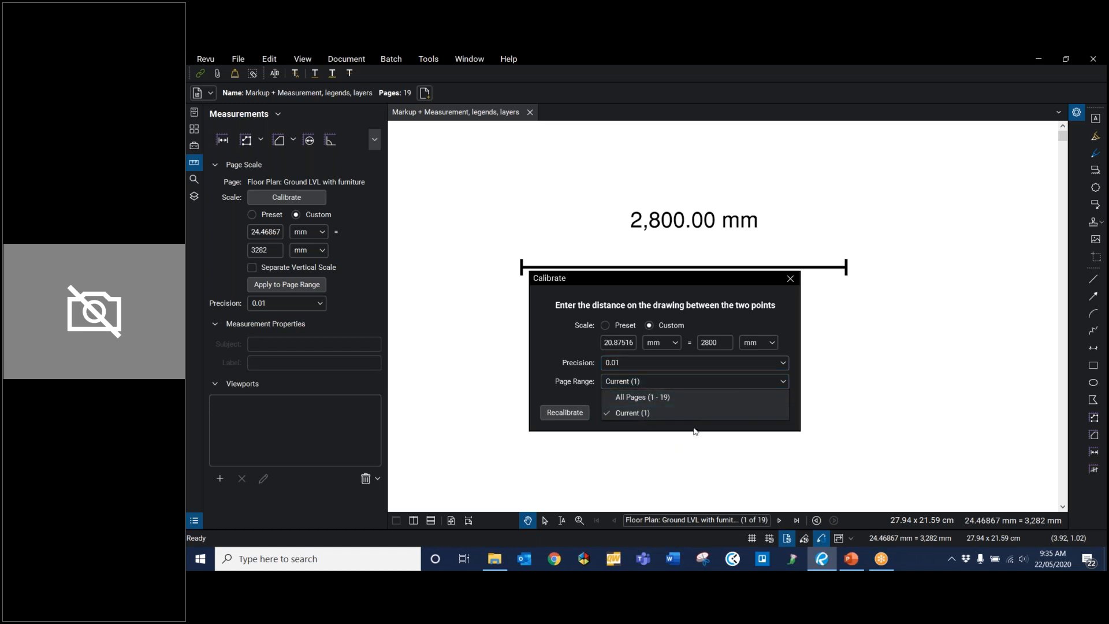
click(576, 395)
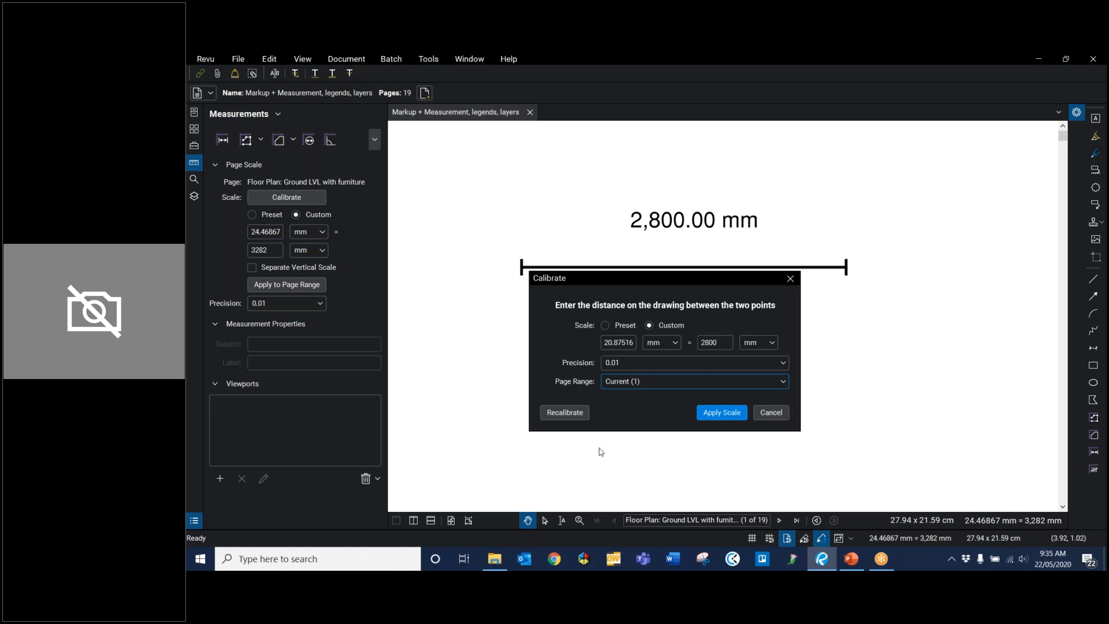
Step: Examine the preset scales offered for the calibration and return to the custom scale
click(607, 326)
click(778, 342)
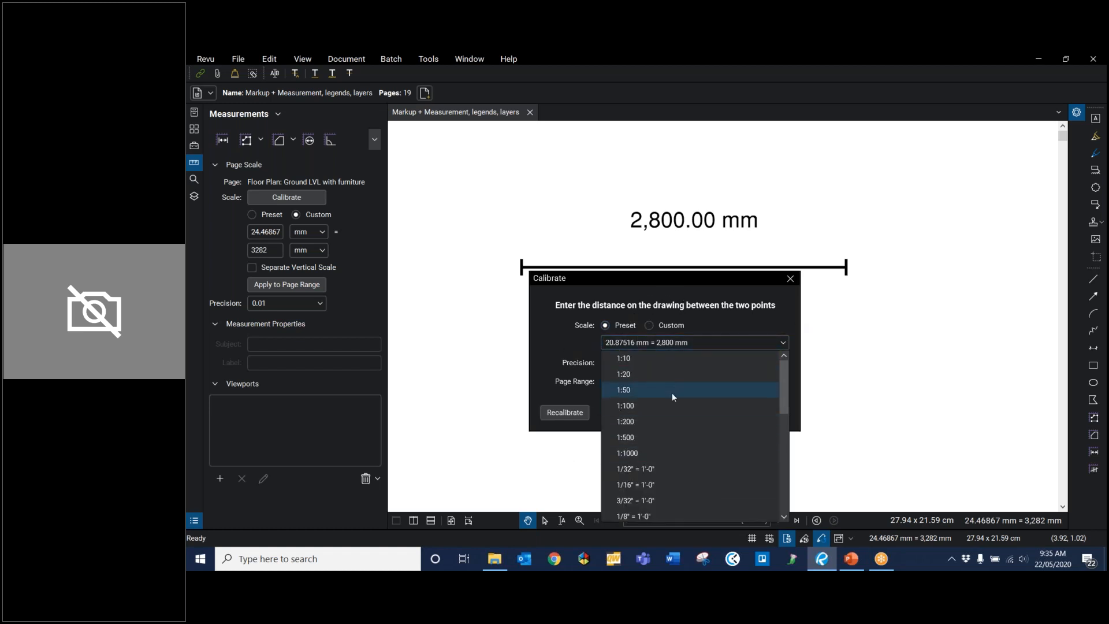
scroll(673, 404, down, 1)
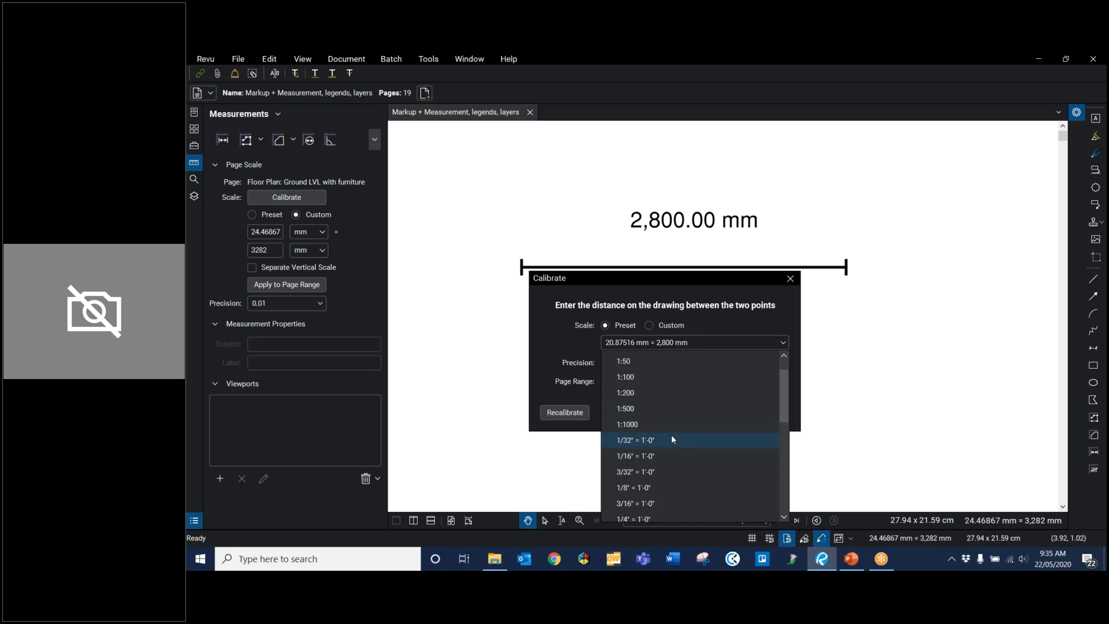
scroll(667, 438, down, 2)
scroll(666, 441, up, 4)
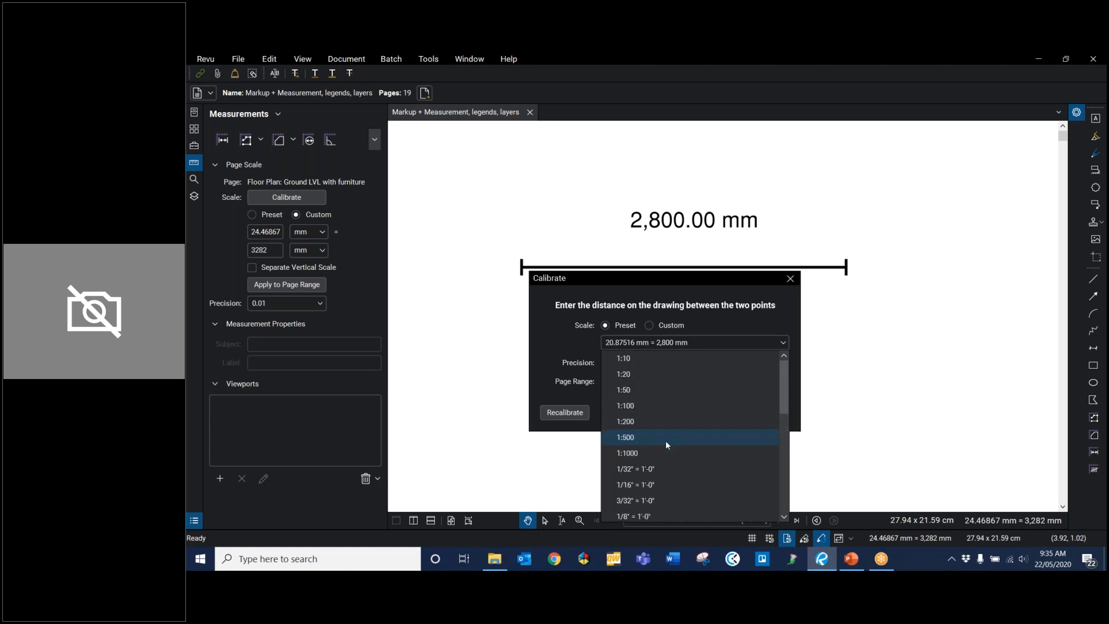
click(734, 326)
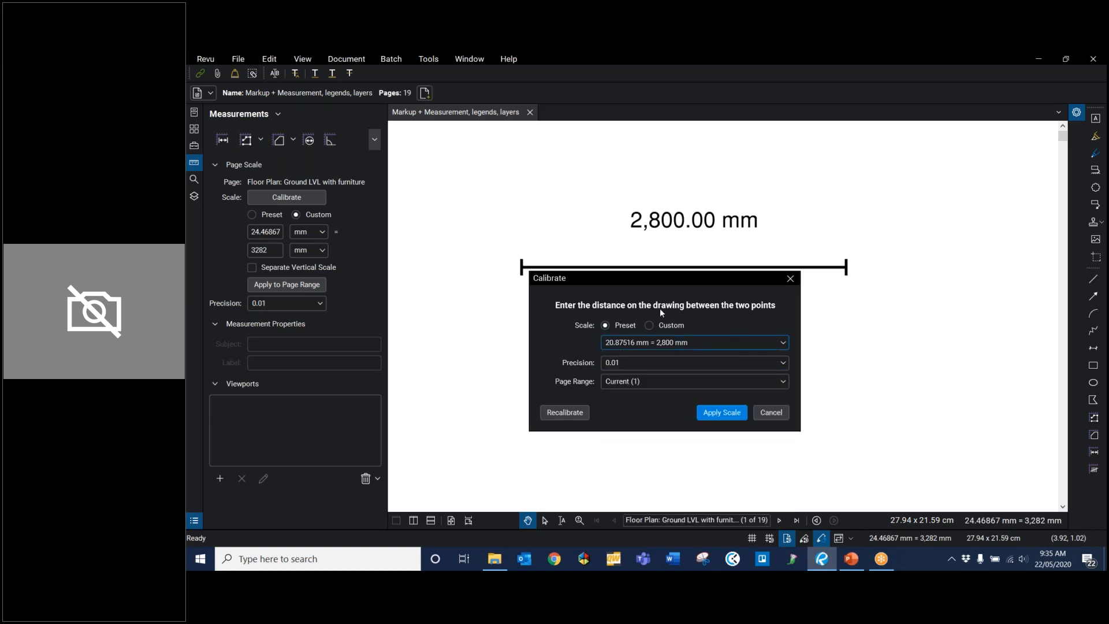
click(648, 326)
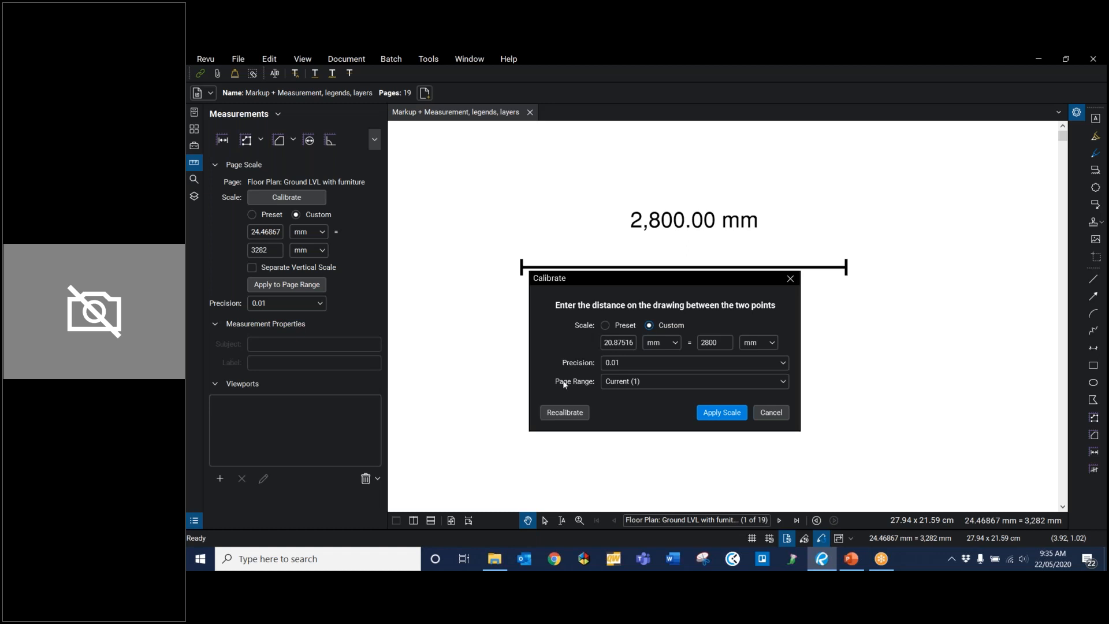
Step: Recalibrate between the Scale line's two endpoints and apply the 2800 mm scale to the current page
click(565, 416)
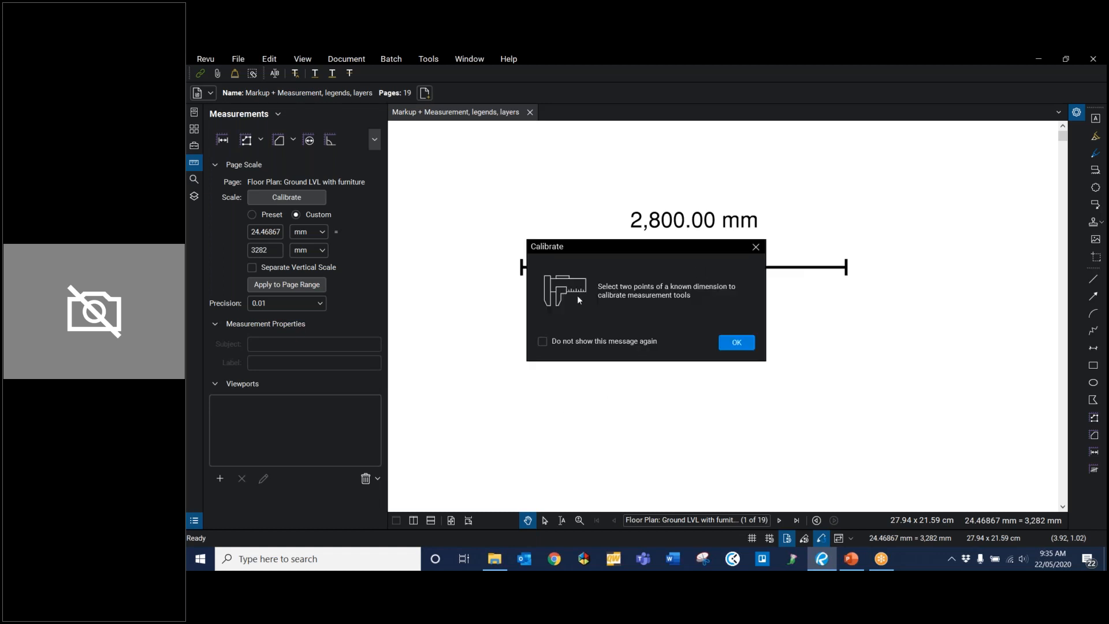
click(736, 343)
drag(521, 267, 847, 267)
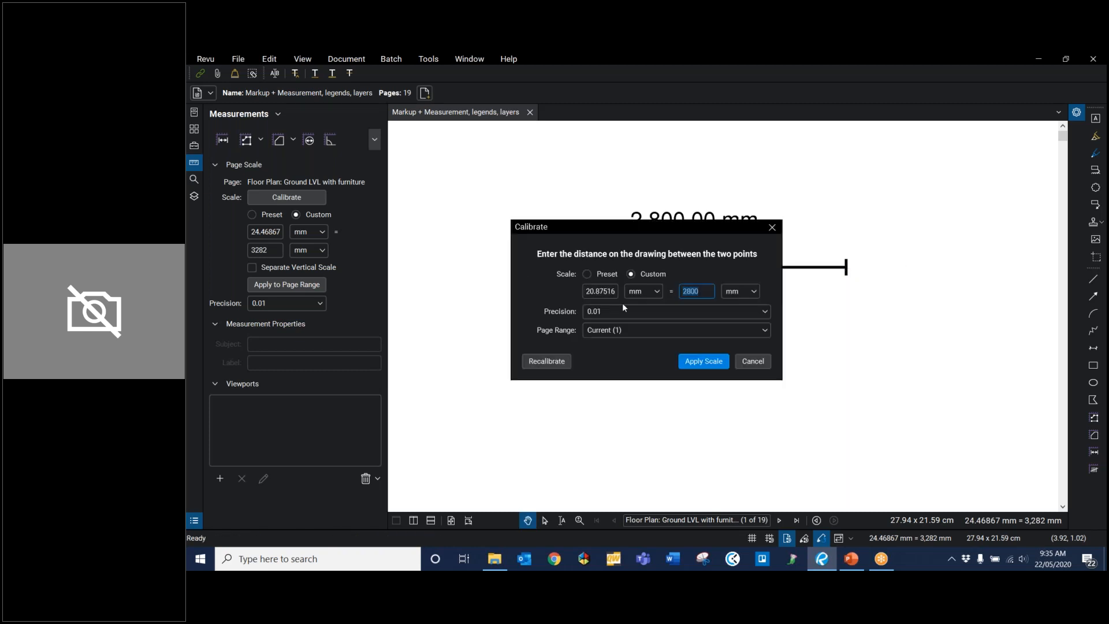
click(681, 361)
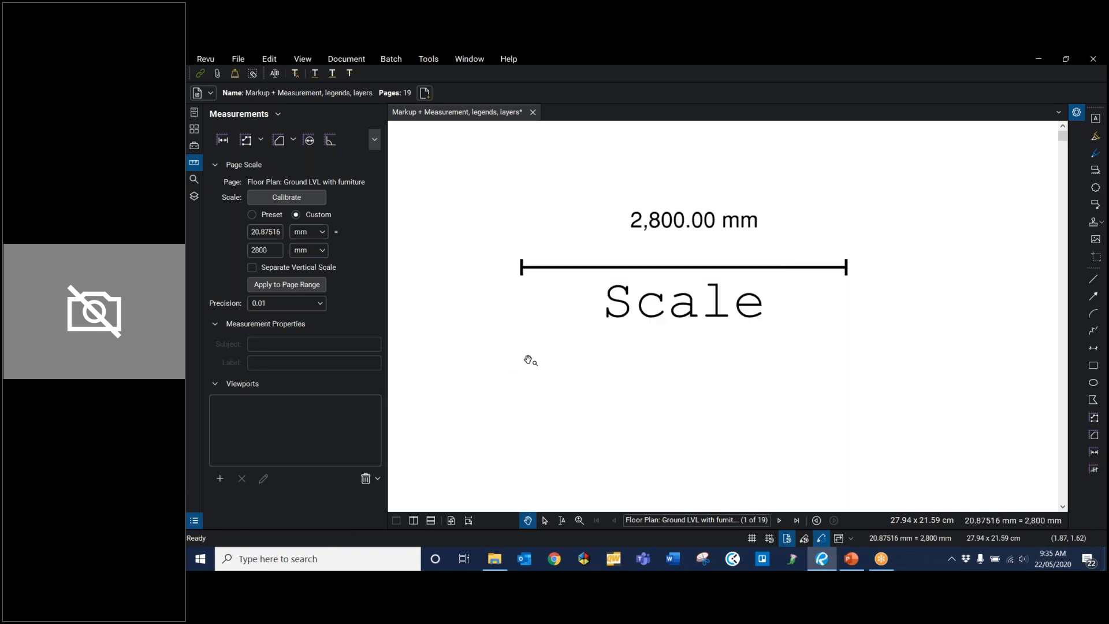
Step: Check the page thumbnails' scale labels and add a length measurement between the Scale line's endpoints
click(193, 130)
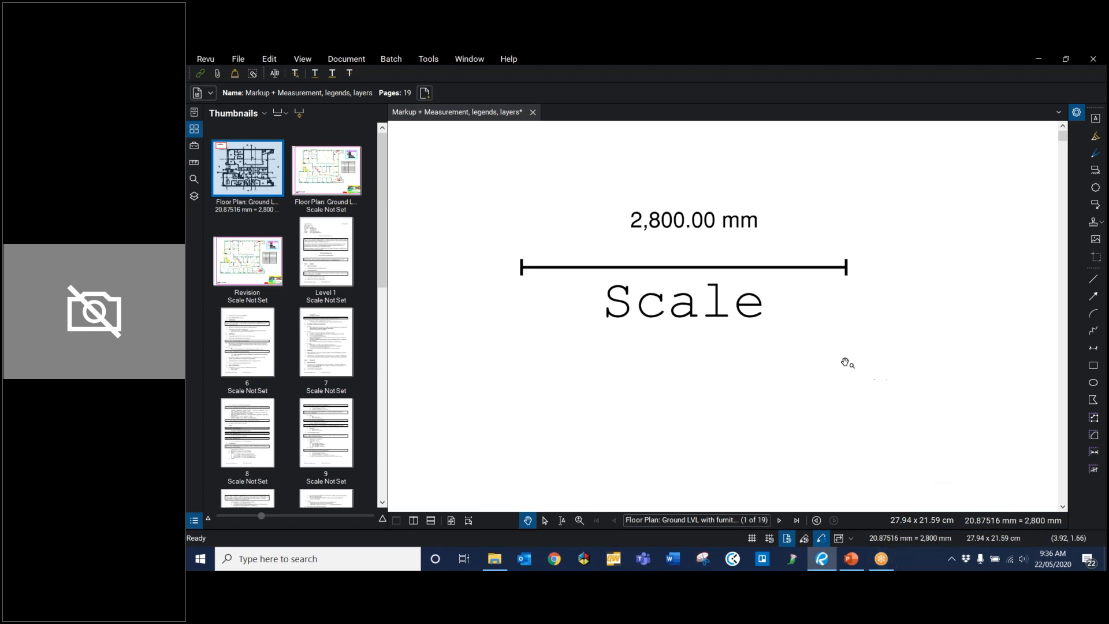
scroll(881, 370, down, 1)
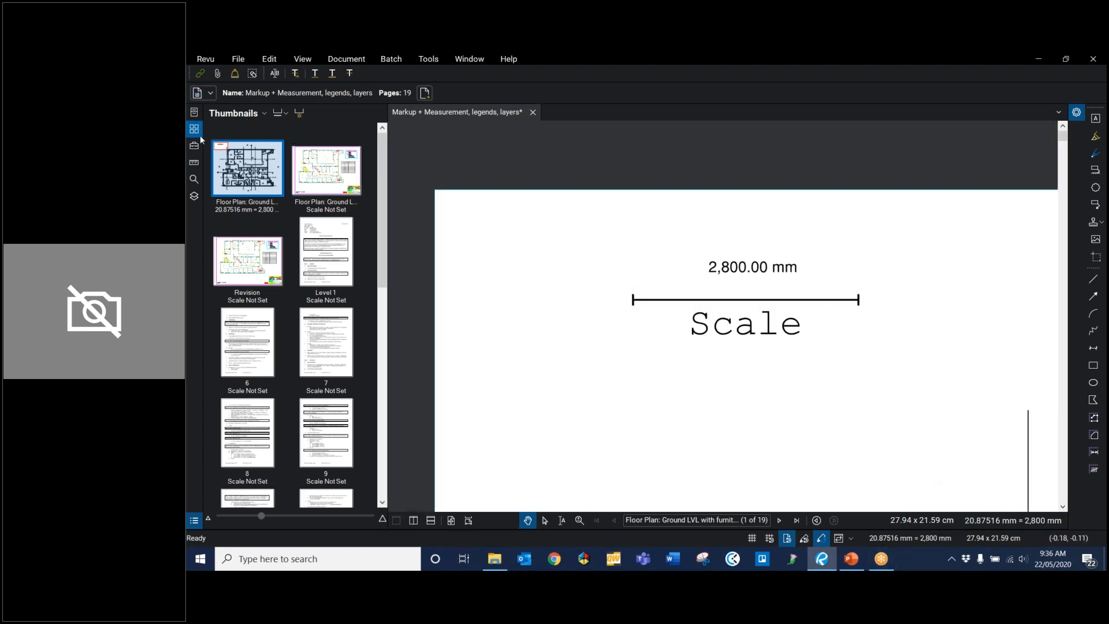
click(194, 162)
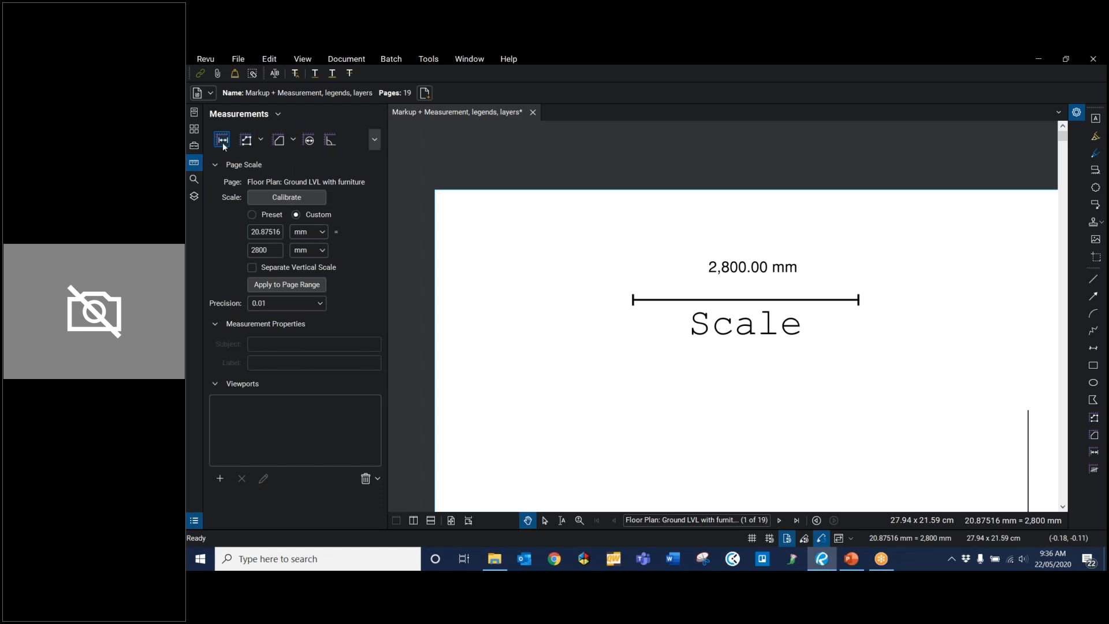
click(223, 143)
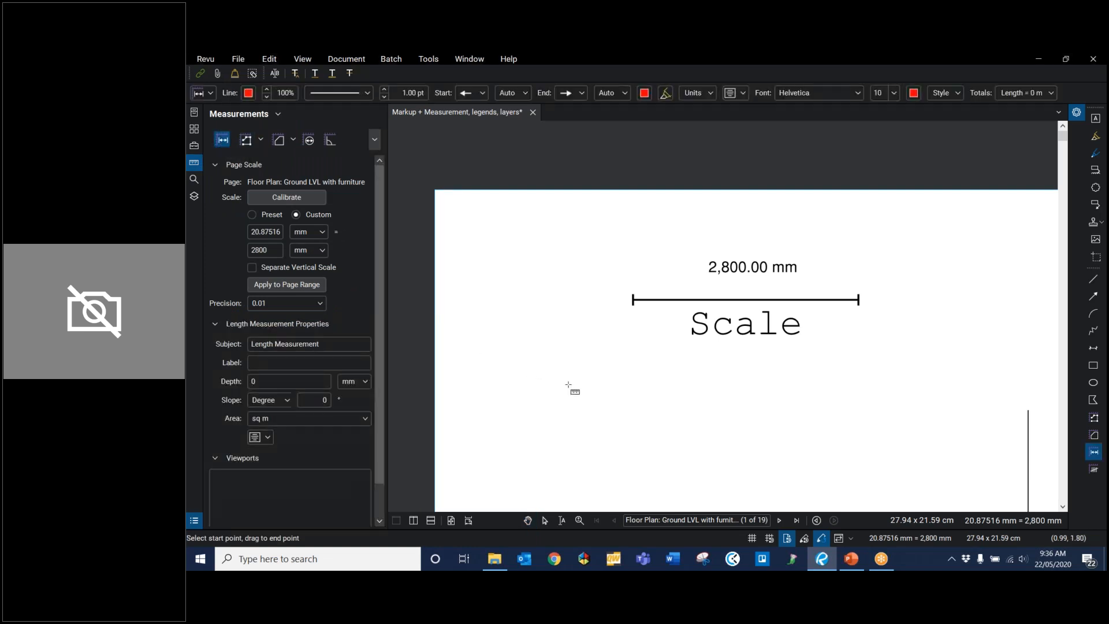
click(633, 299)
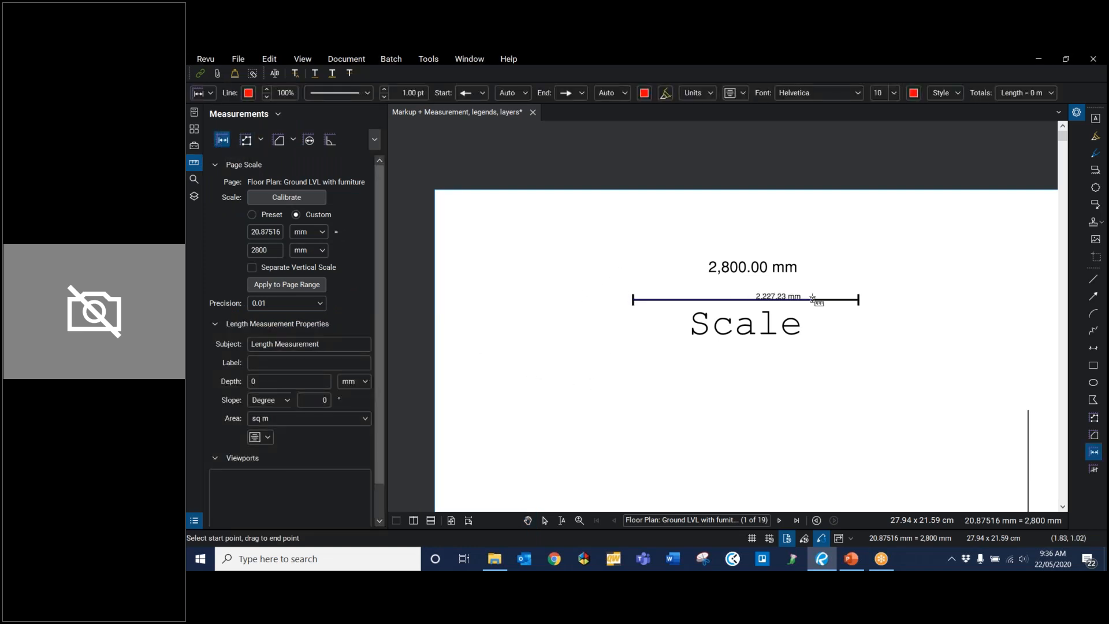
click(860, 300)
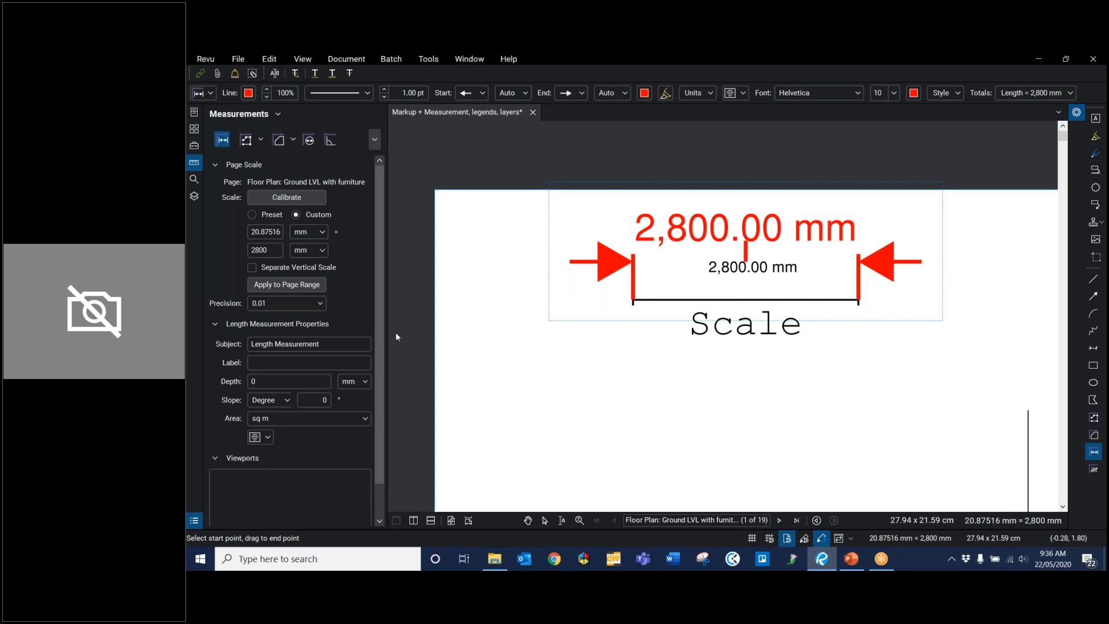
scroll(802, 300, down, 2)
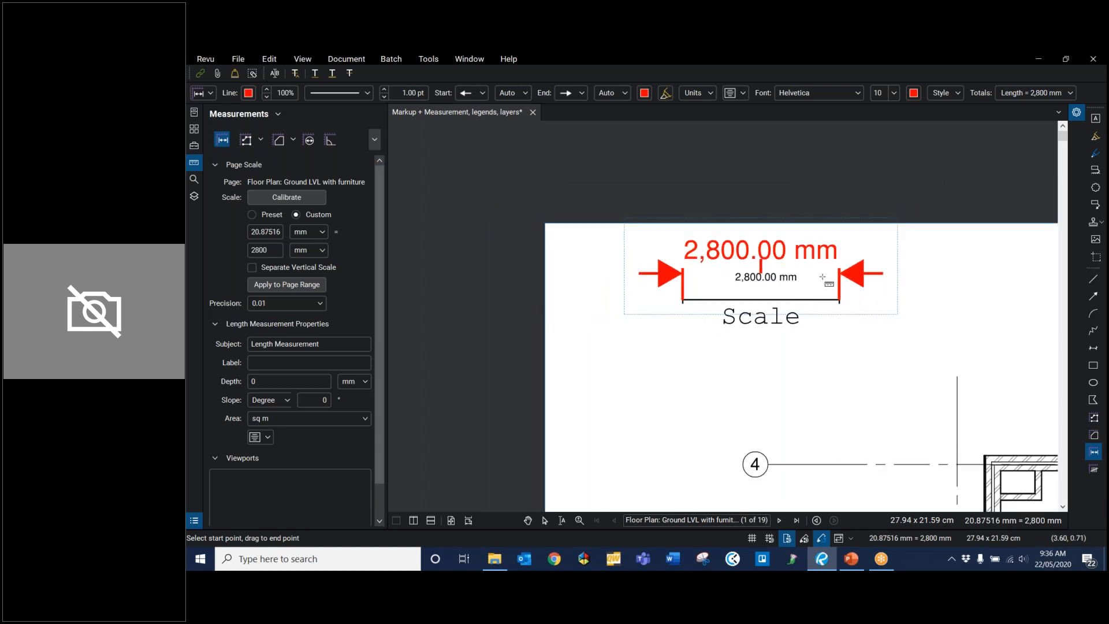
scroll(863, 315, down, 1)
key(Escape)
drag(763, 413, 655, 376)
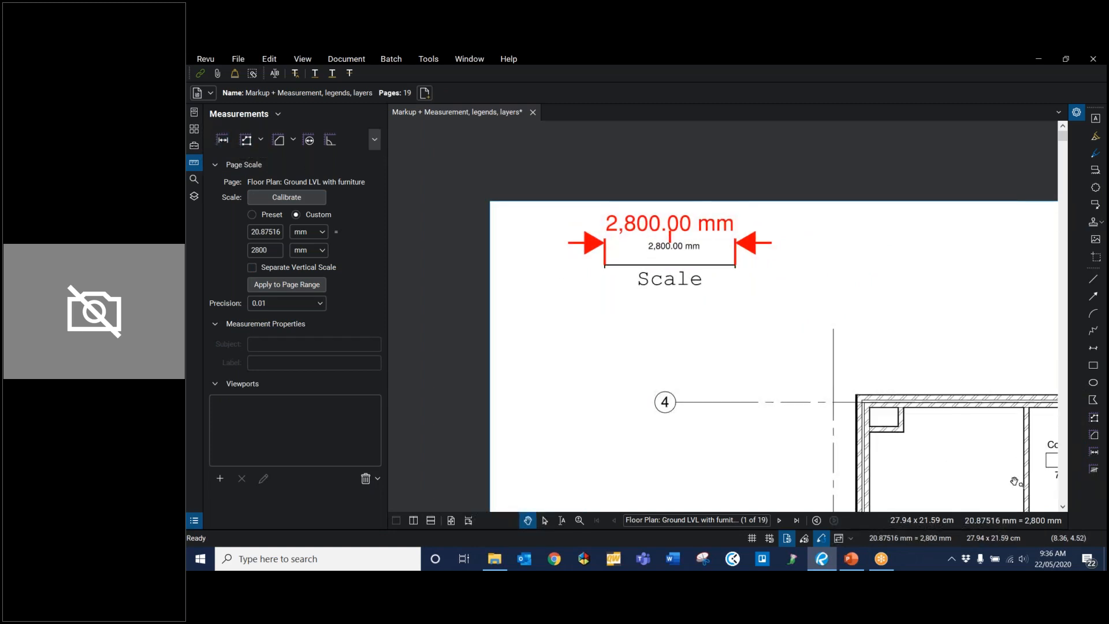
Step: Examine the variants of the measurement tools, including polylength, polygon and ellipse cutouts, and 3-point radius
click(260, 141)
click(294, 140)
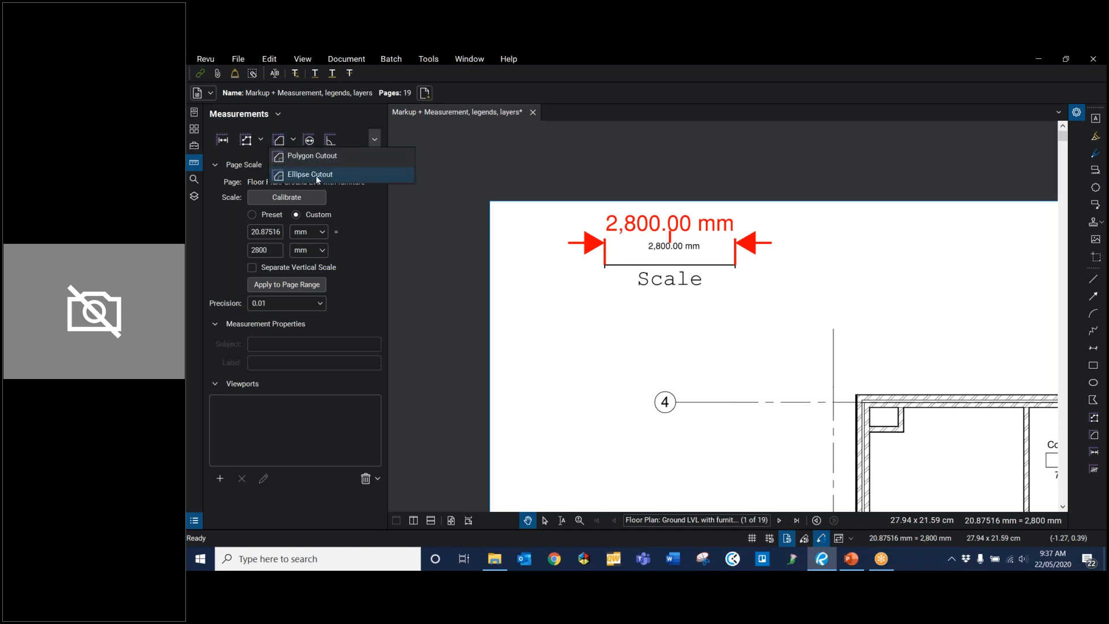
click(324, 112)
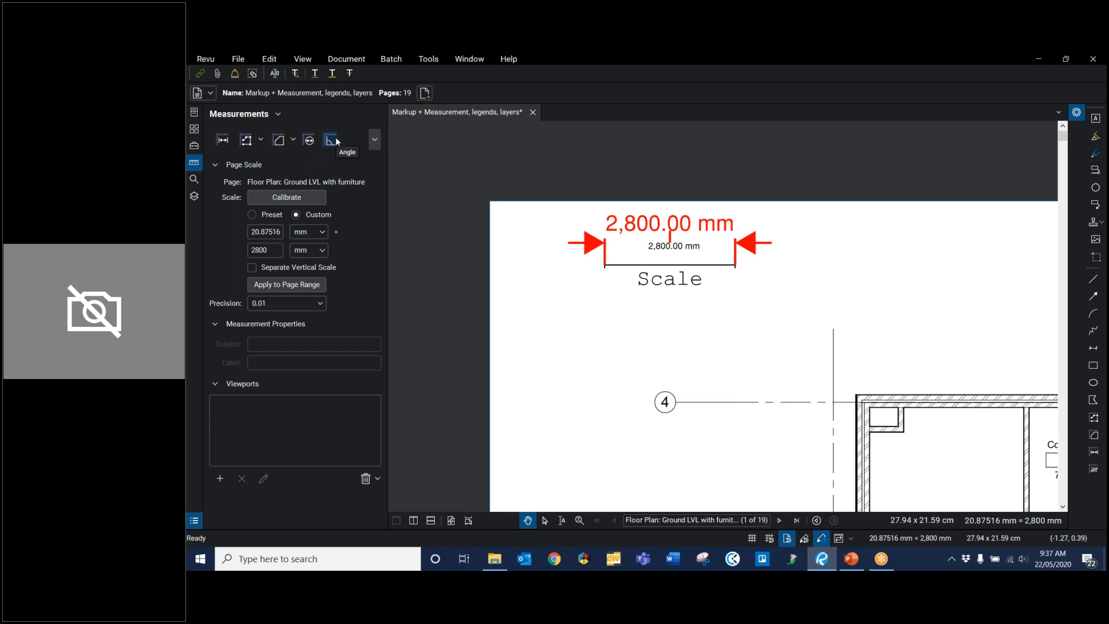
click(372, 143)
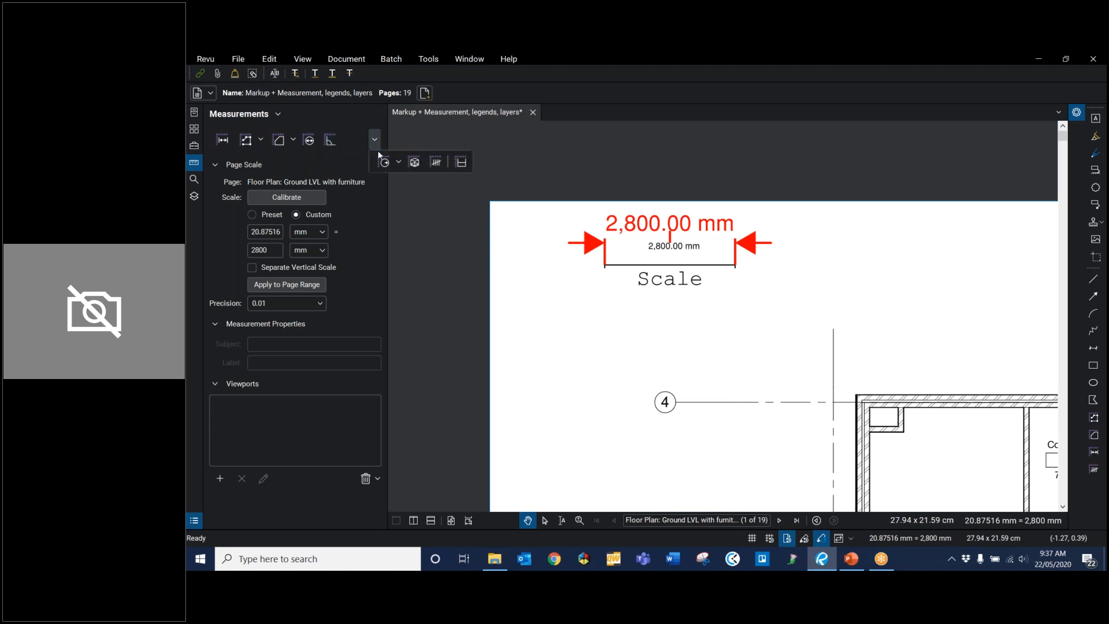
click(399, 161)
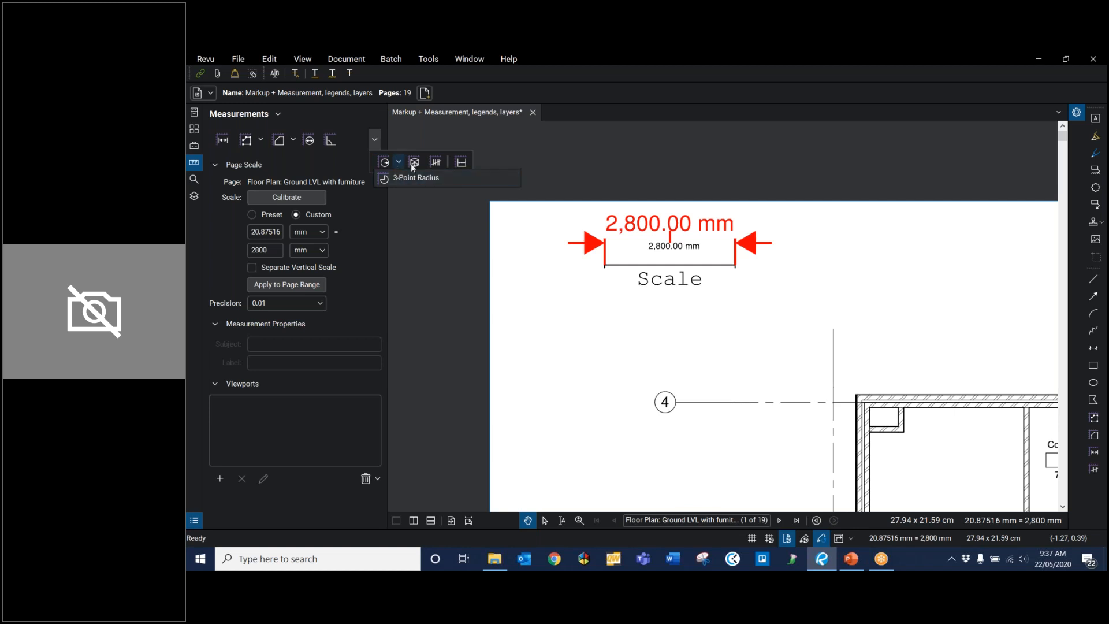
click(399, 162)
click(359, 123)
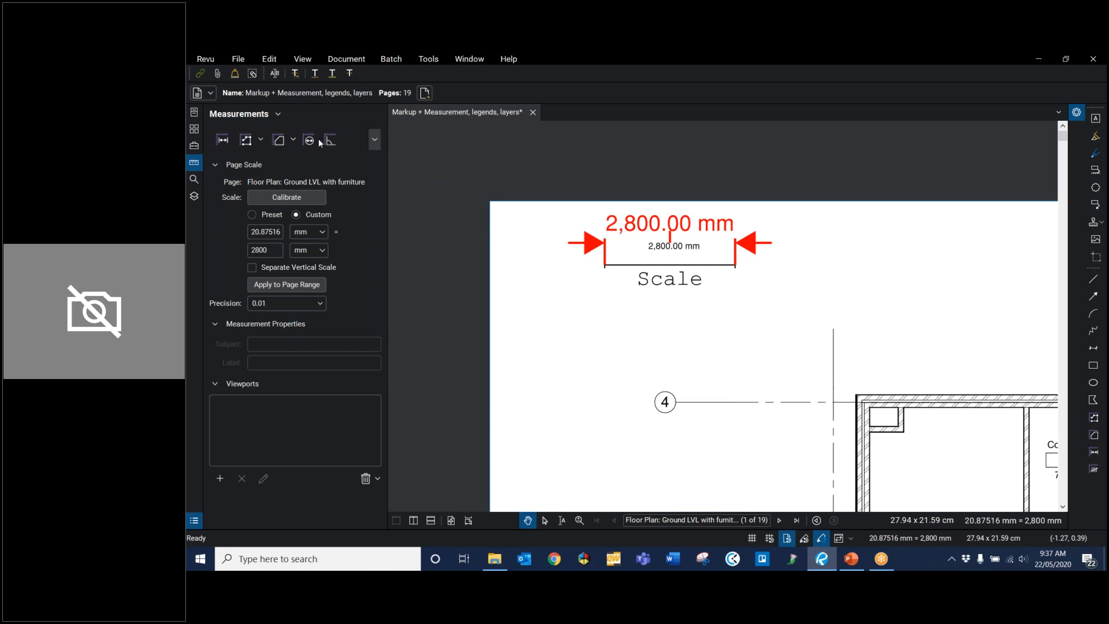
Step: Start an area measurement with the subject "Carpet" and the label "Type A"
scroll(648, 345, down, 3)
scroll(578, 252, down, 1)
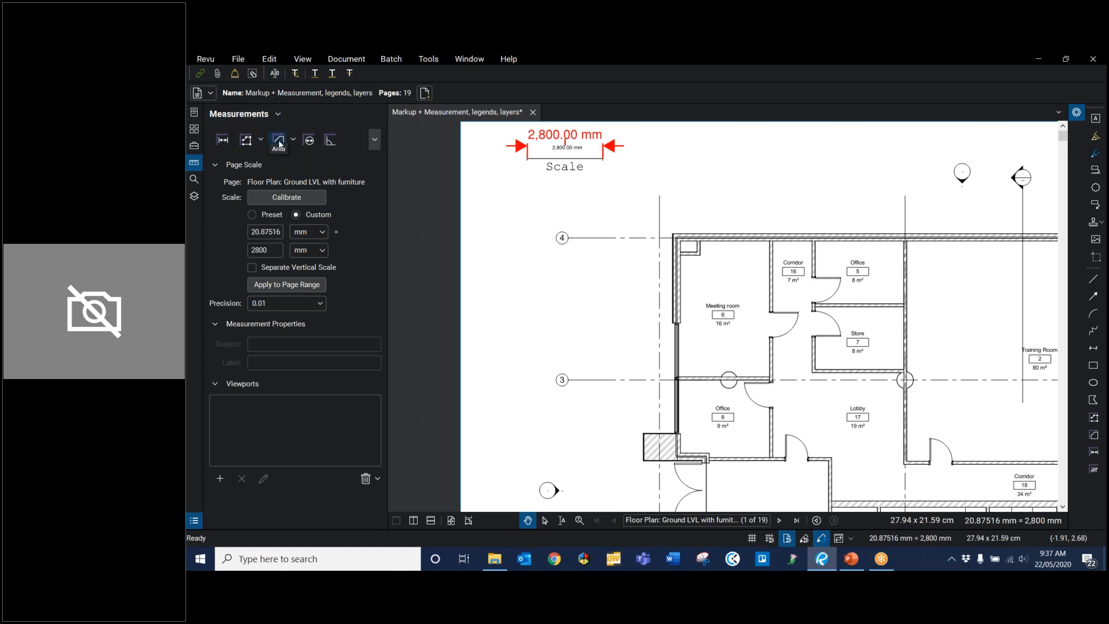
click(279, 143)
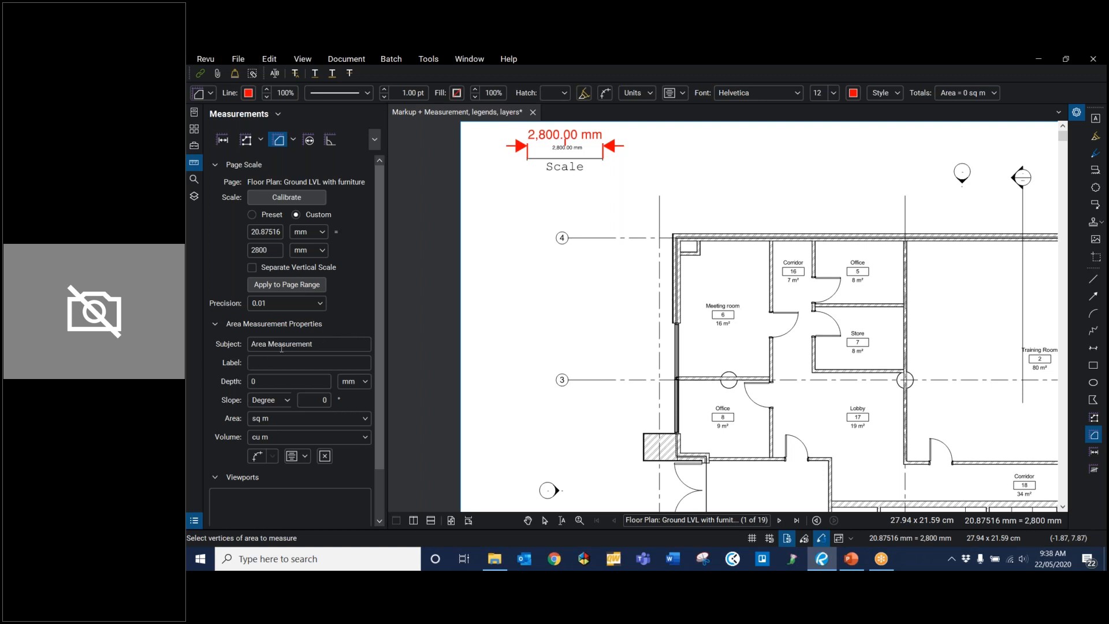
drag(336, 345, 187, 357)
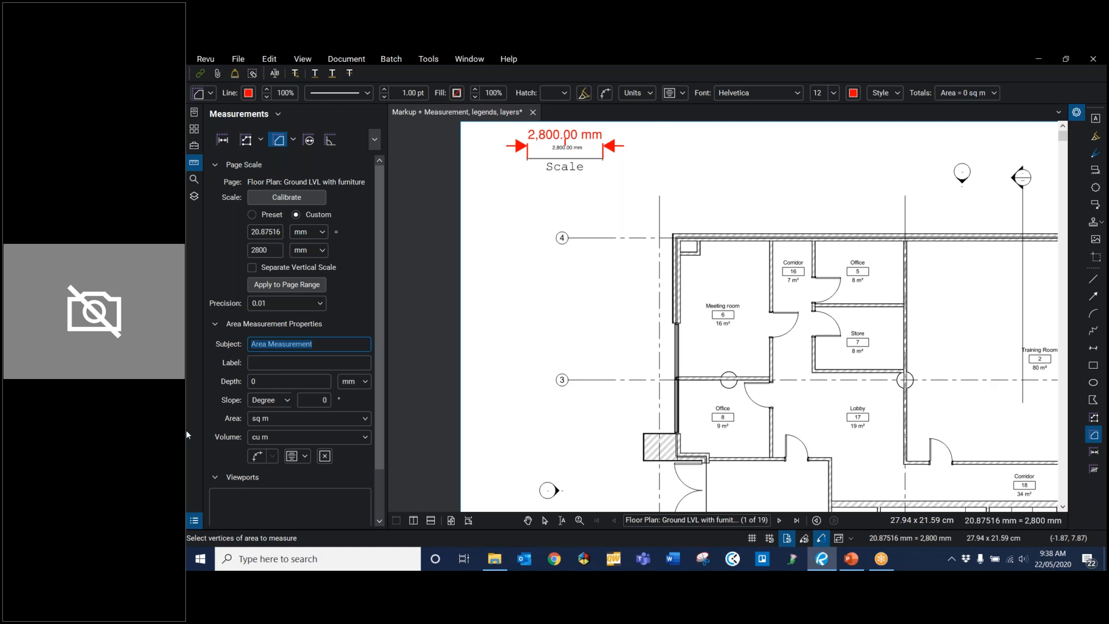
text(Carpet)
key(Tab)
text(Type A)
Step: Set the carpet area's depth to 2400 mm, keeping the area in sq m and the volume in cu m
click(273, 380)
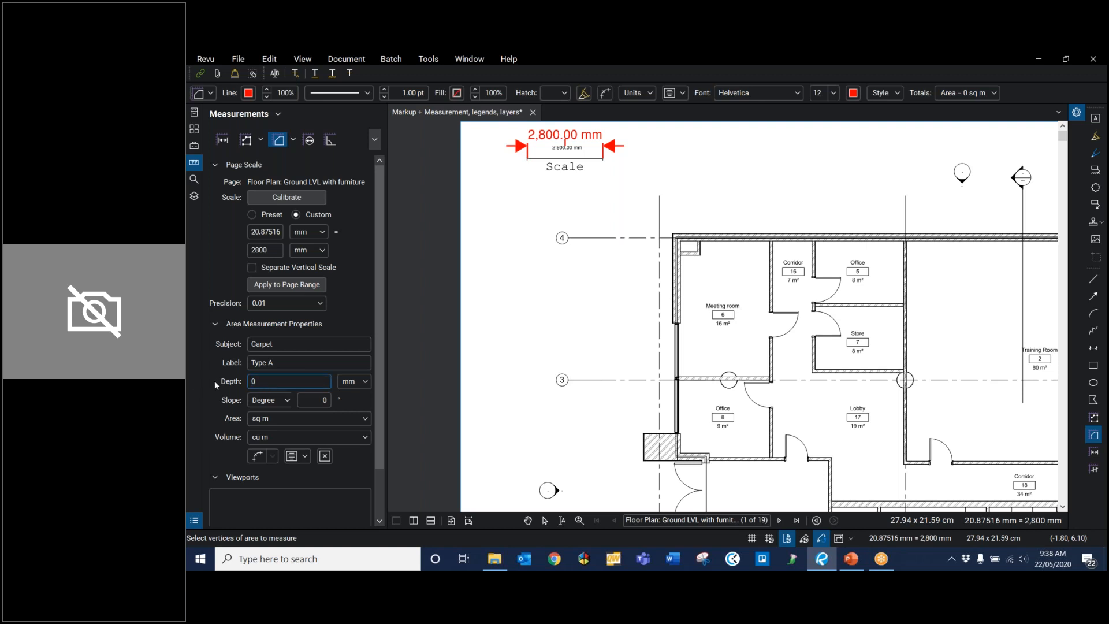
text(2400)
click(324, 400)
click(291, 418)
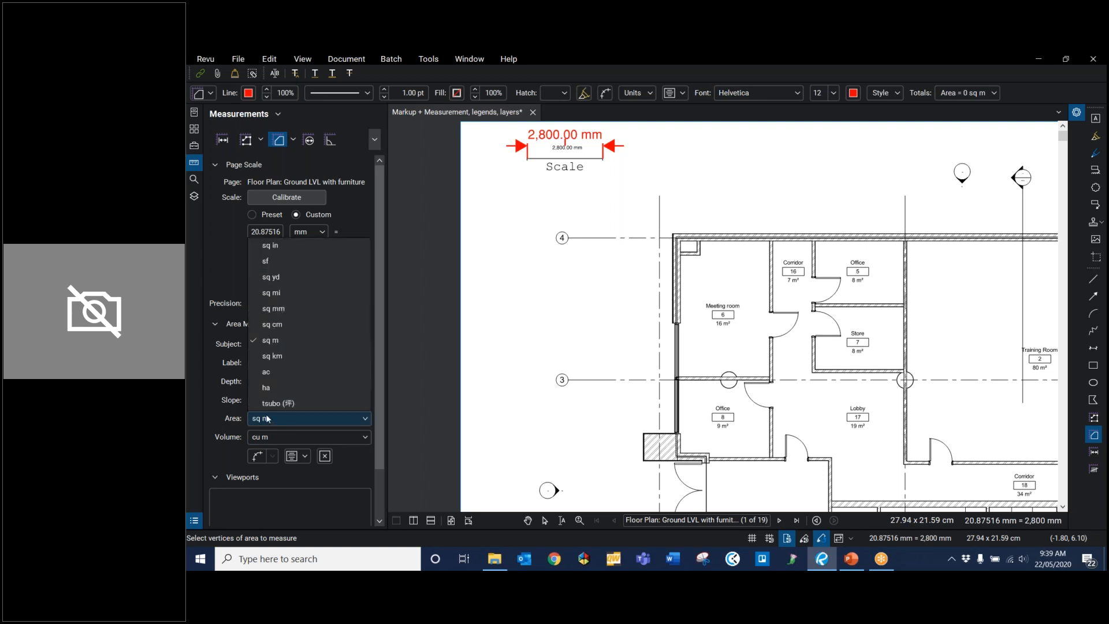
click(263, 421)
click(280, 435)
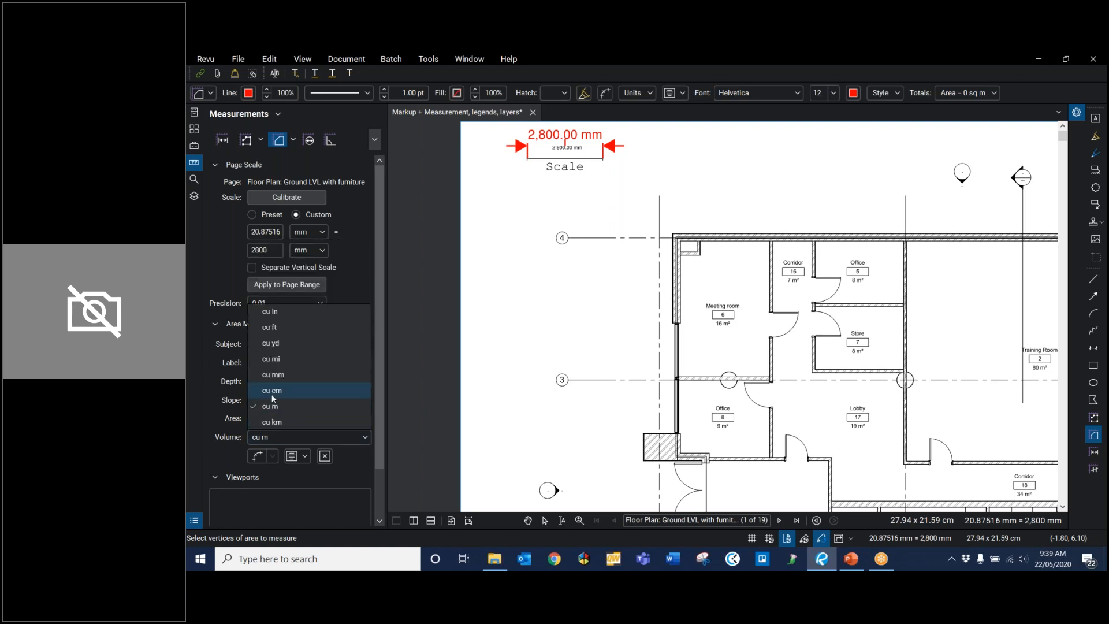
click(273, 435)
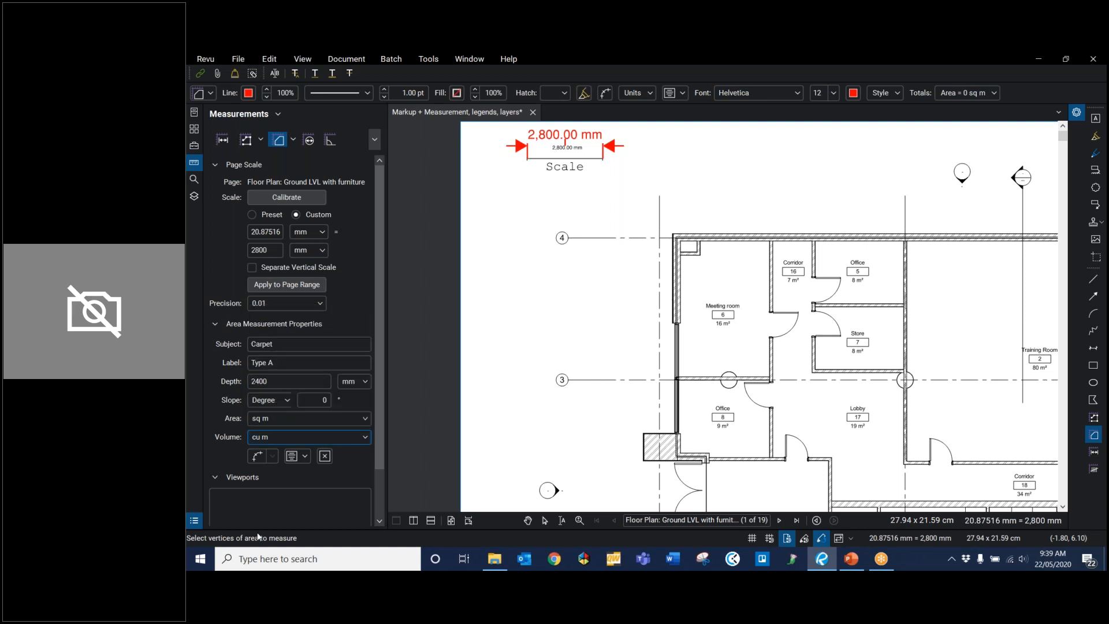
Step: Examine the Viewports section and look over the rooms across the ground-level floor plan
scroll(226, 462, down, 1)
scroll(218, 461, down, 1)
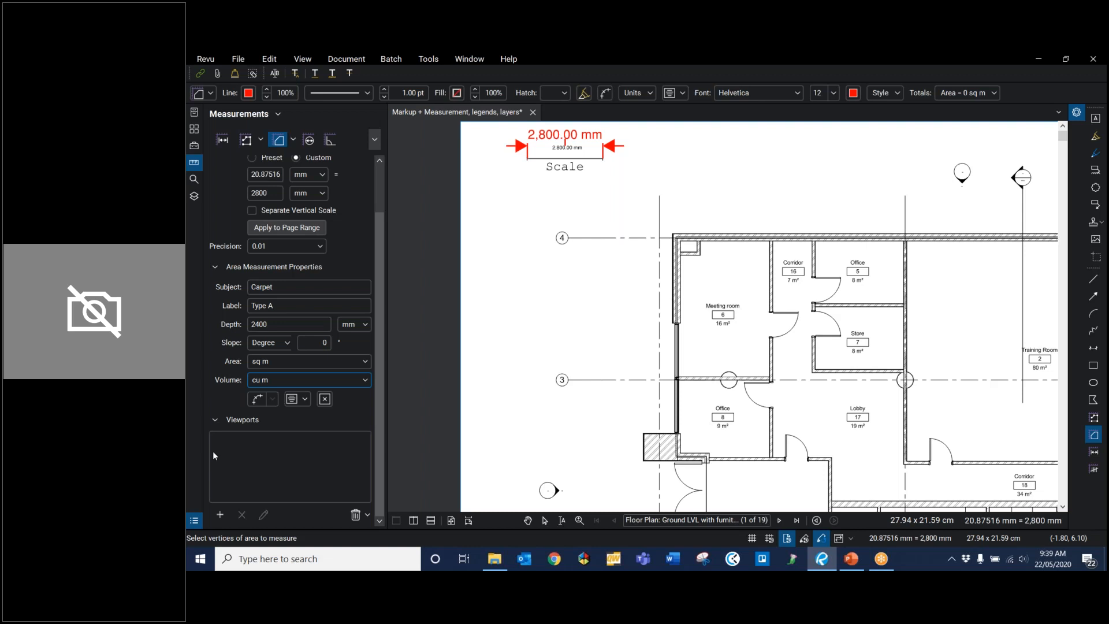
scroll(721, 216, down, 5)
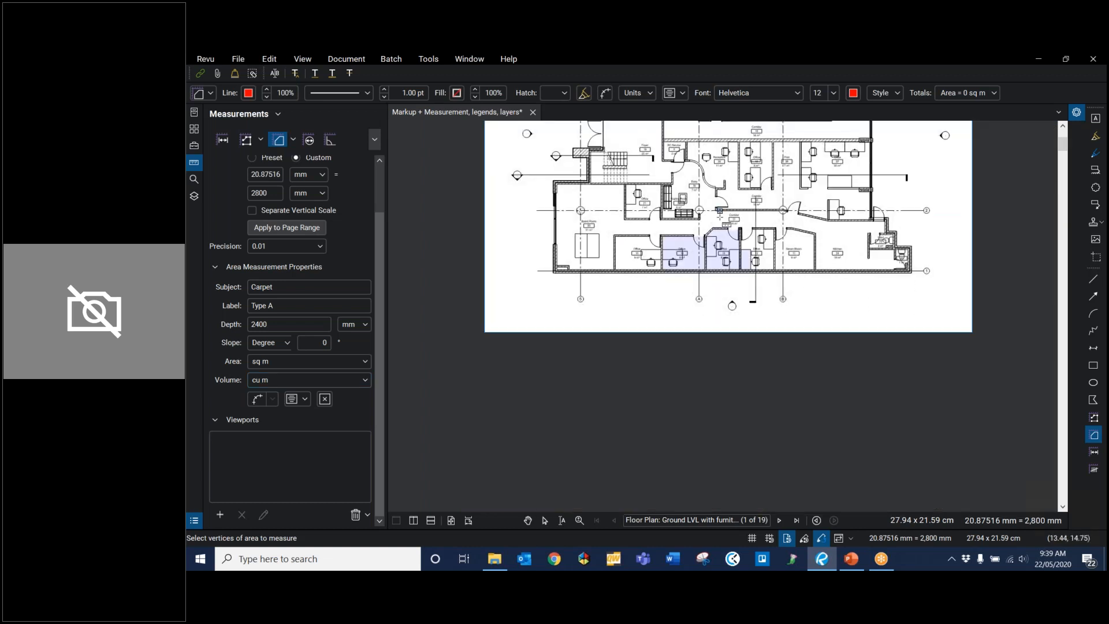
scroll(720, 216, up, 5)
scroll(720, 217, down, 4)
drag(720, 217, 788, 281)
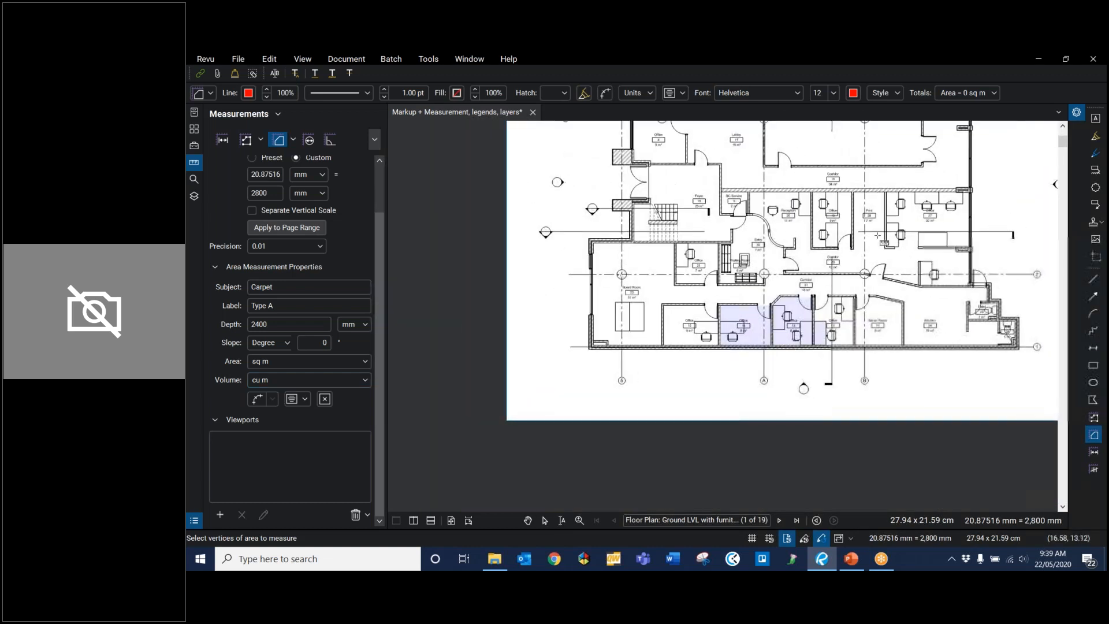
drag(897, 220, 812, 274)
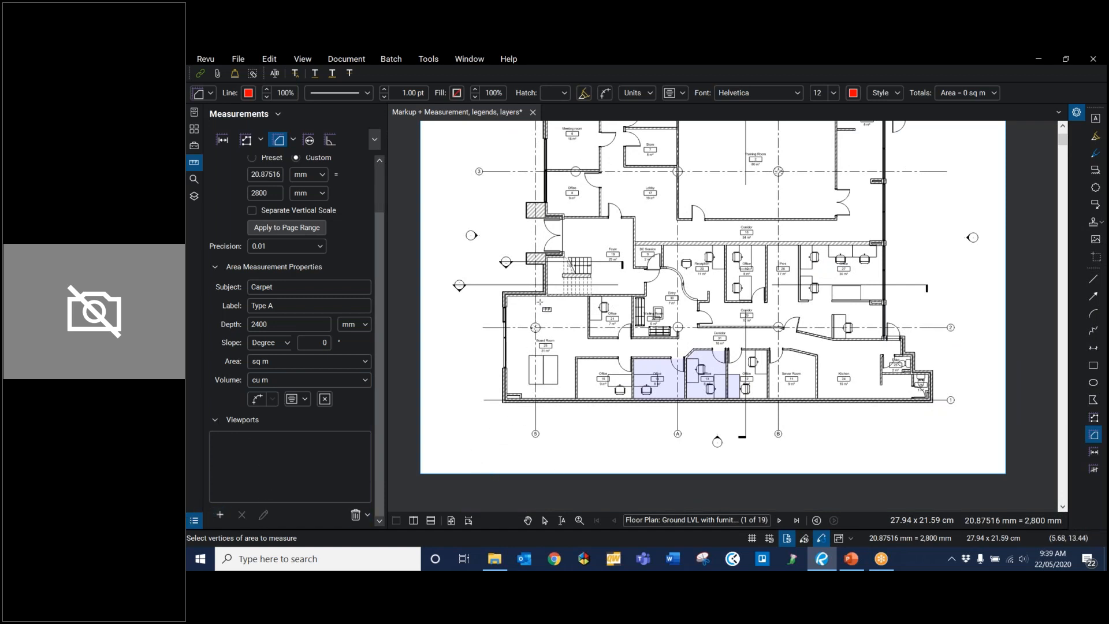
scroll(490, 223, up, 3)
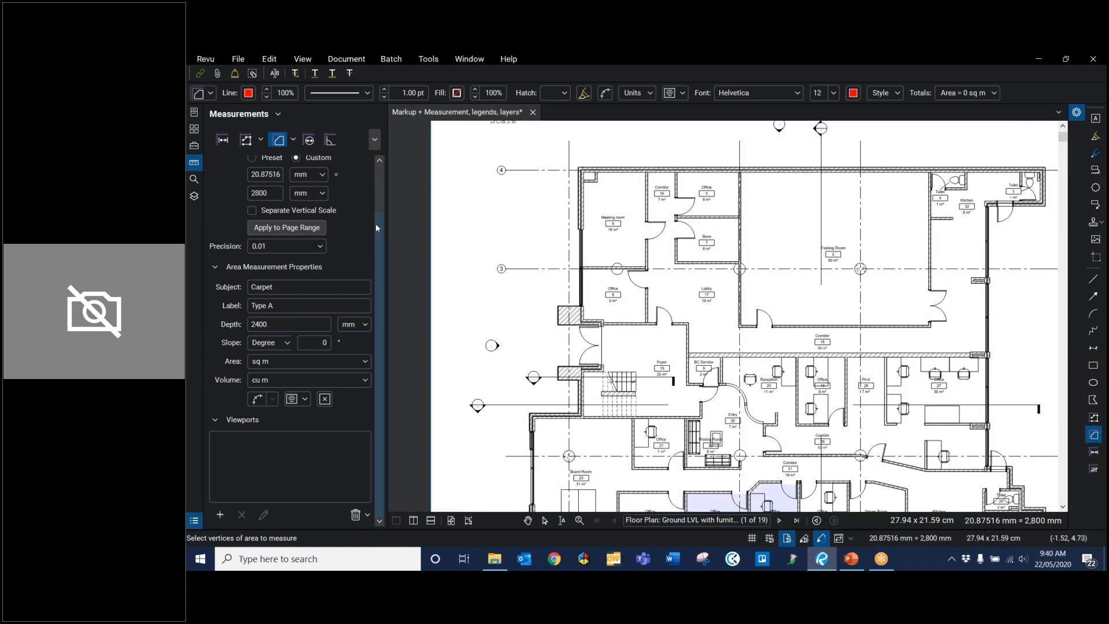
scroll(375, 223, up, 1)
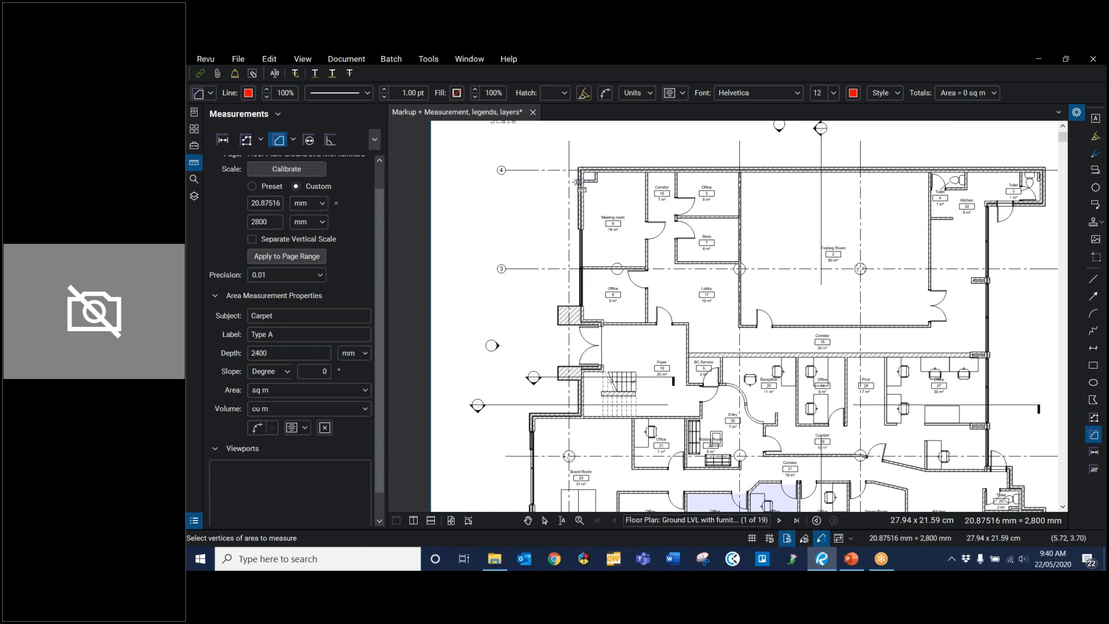
Step: Measure the area of Meeting room 6 as a rectangle between its opposite inner corners
scroll(588, 170, up, 2)
scroll(580, 176, up, 2)
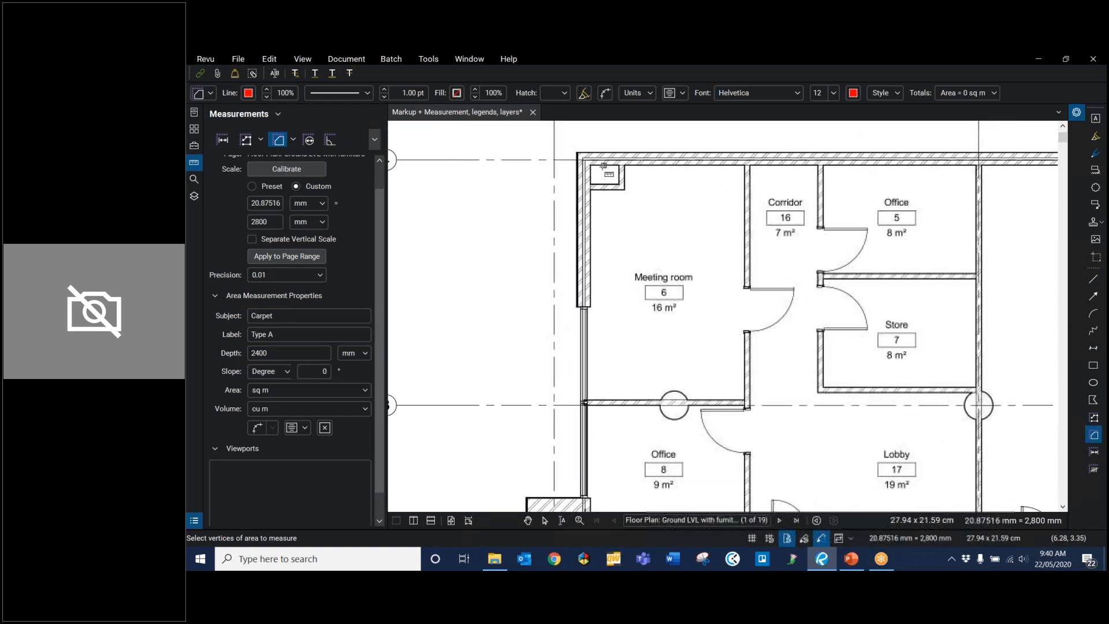
click(592, 165)
drag(614, 190, 745, 399)
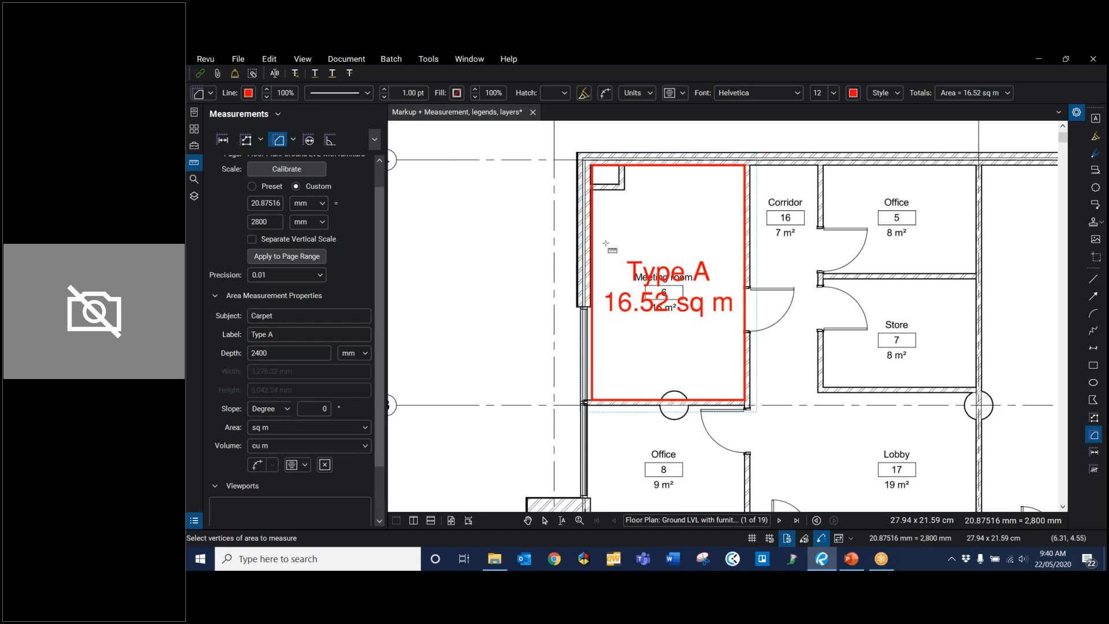
key(Escape)
Step: Move the Type A measurement caption above the Meeting room's name so that they do not overlap
click(670, 294)
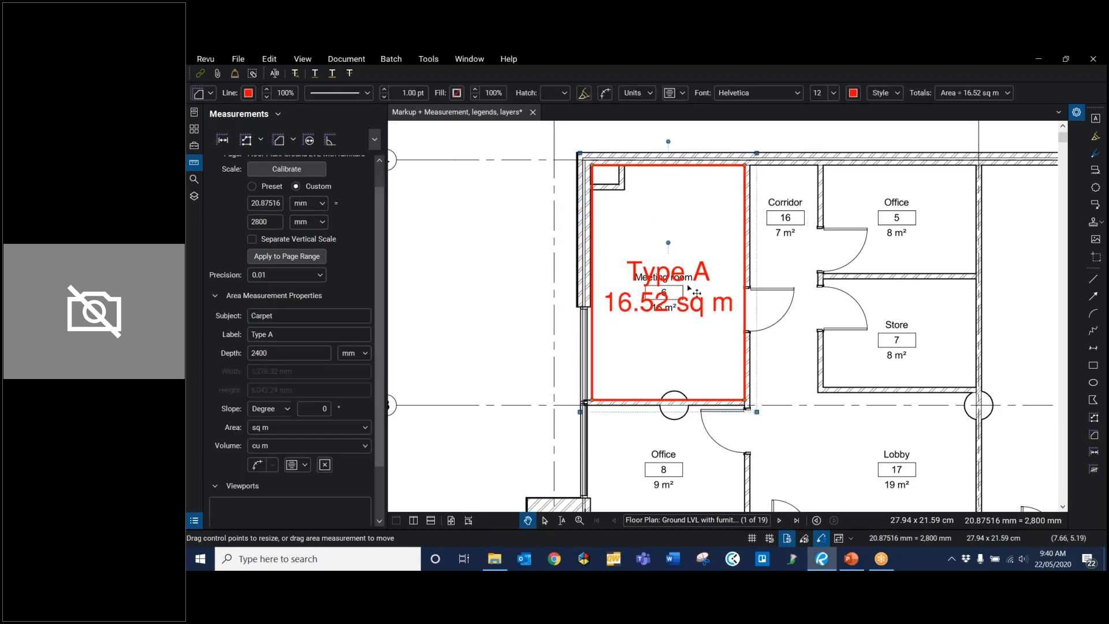
drag(671, 294, 679, 200)
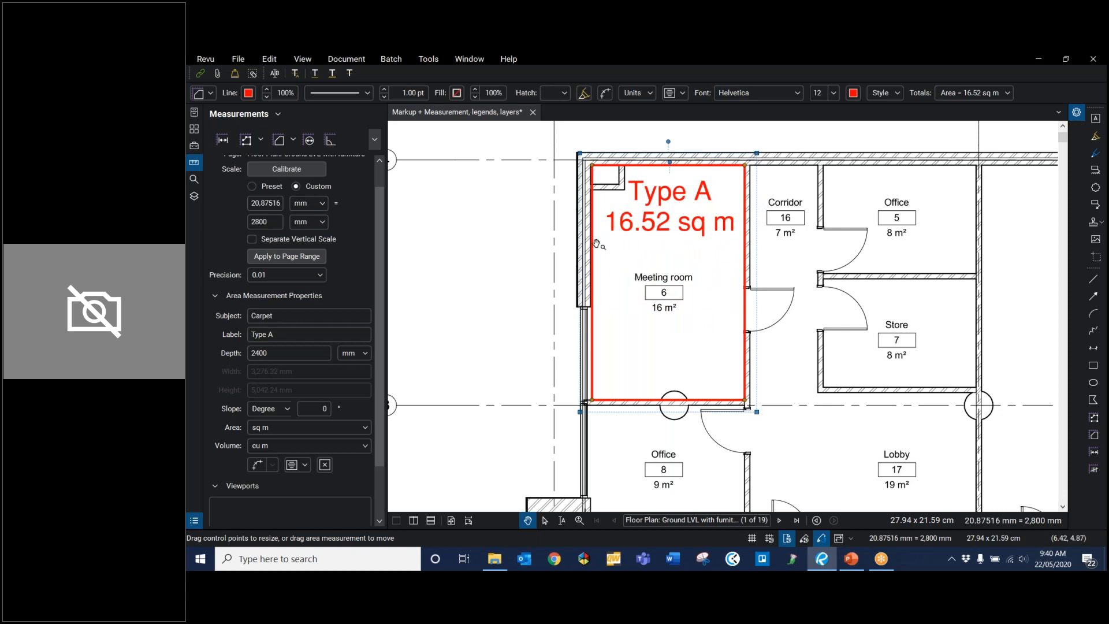
click(546, 202)
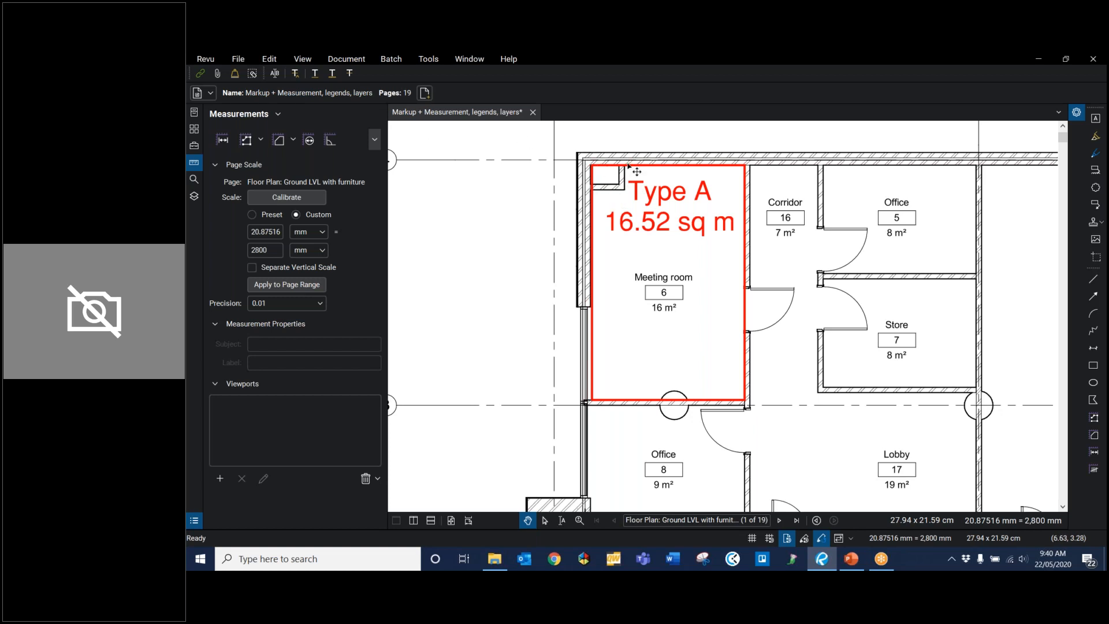
Step: Subtract the corner column from the Meeting room's area with a Polygon Cutout and move the caption back inside the room
click(293, 141)
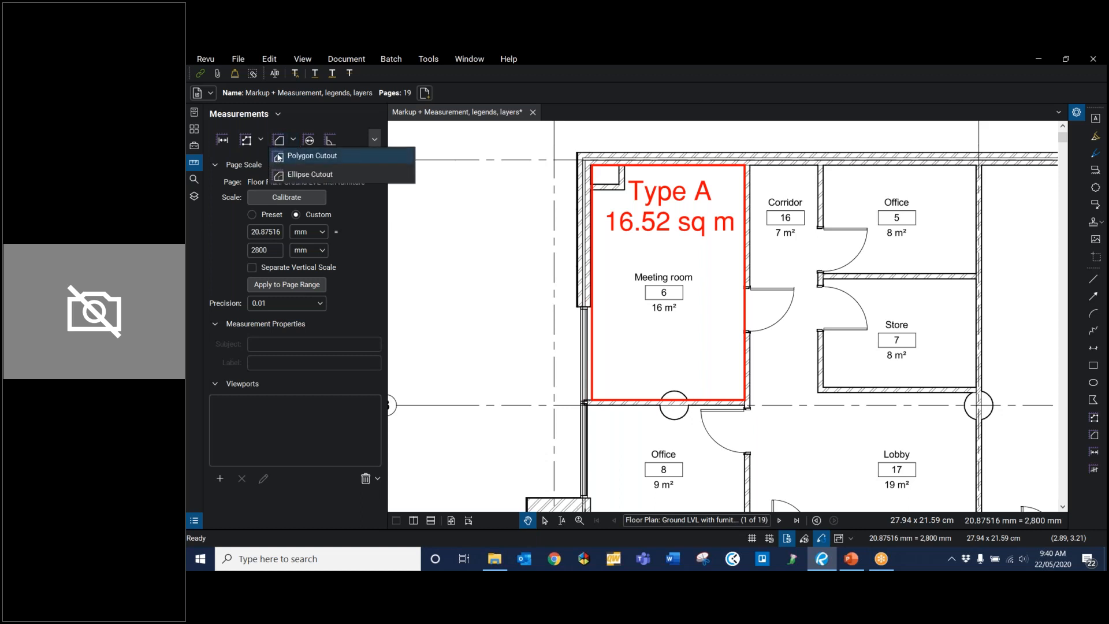
click(291, 156)
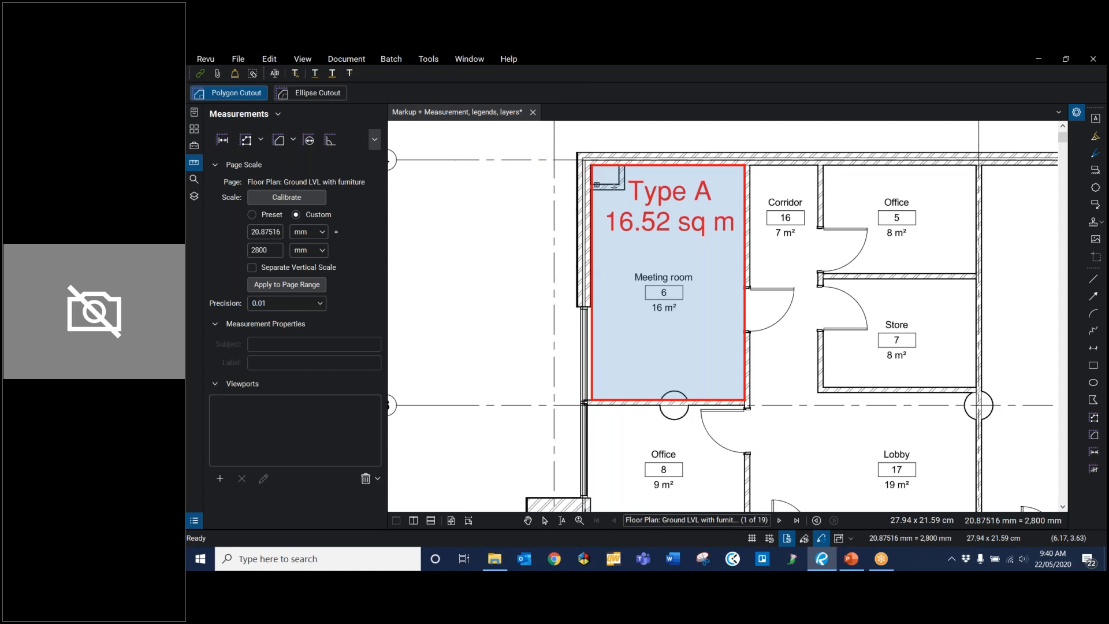
scroll(630, 176, up, 3)
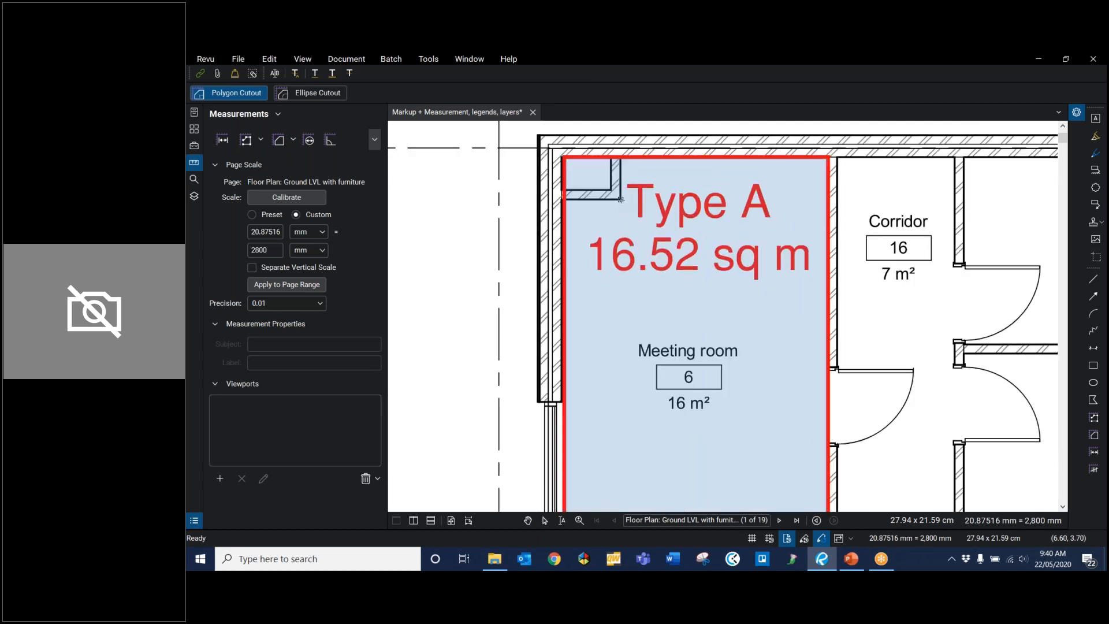
drag(621, 200, 513, 184)
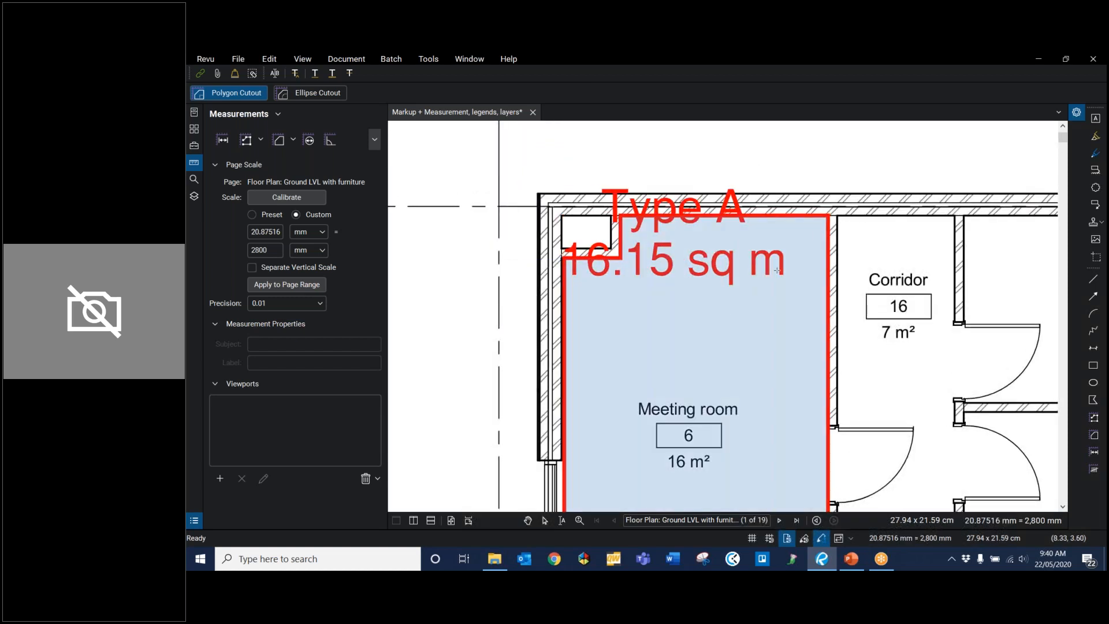
key(Escape)
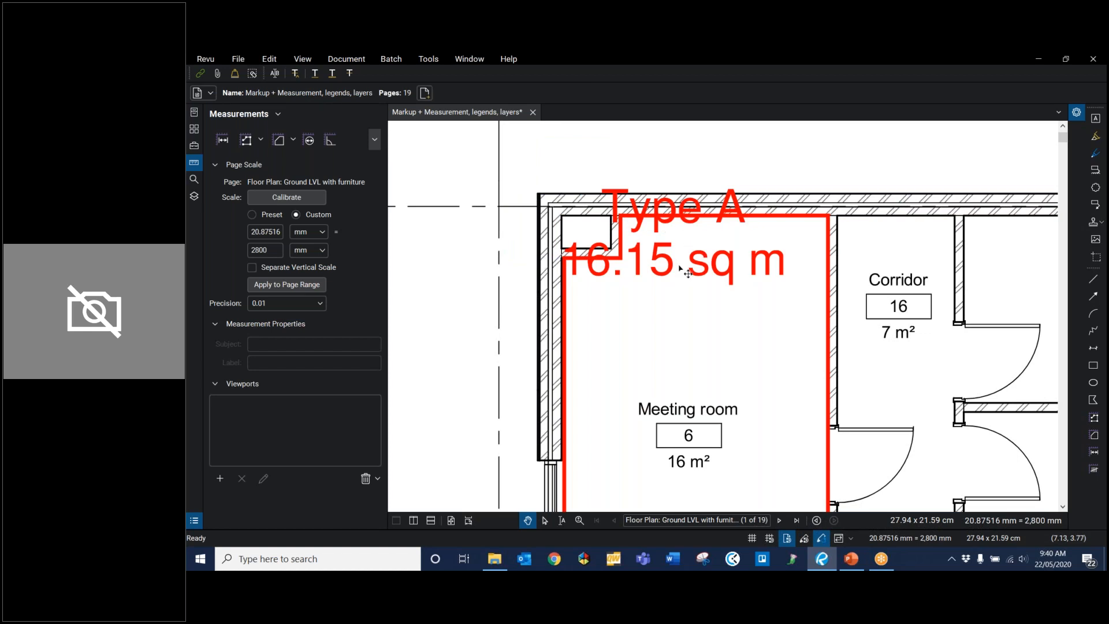
drag(680, 267, 698, 285)
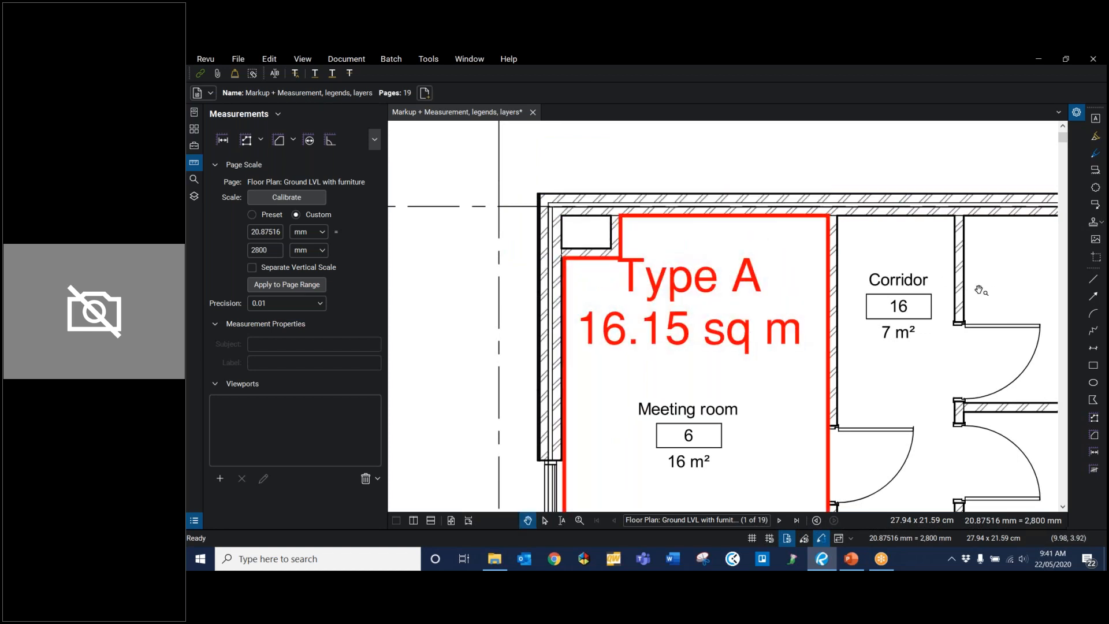
Step: Give the Meeting room's area measurement a green outline and a green fill with Highlight enabled
scroll(919, 191, down, 4)
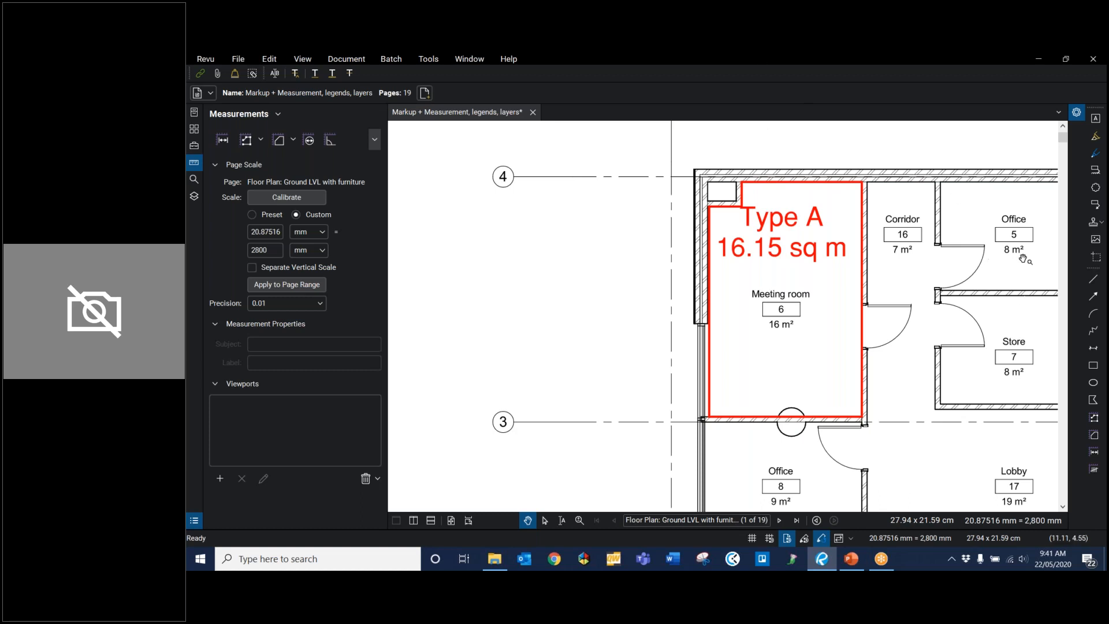
click(1078, 117)
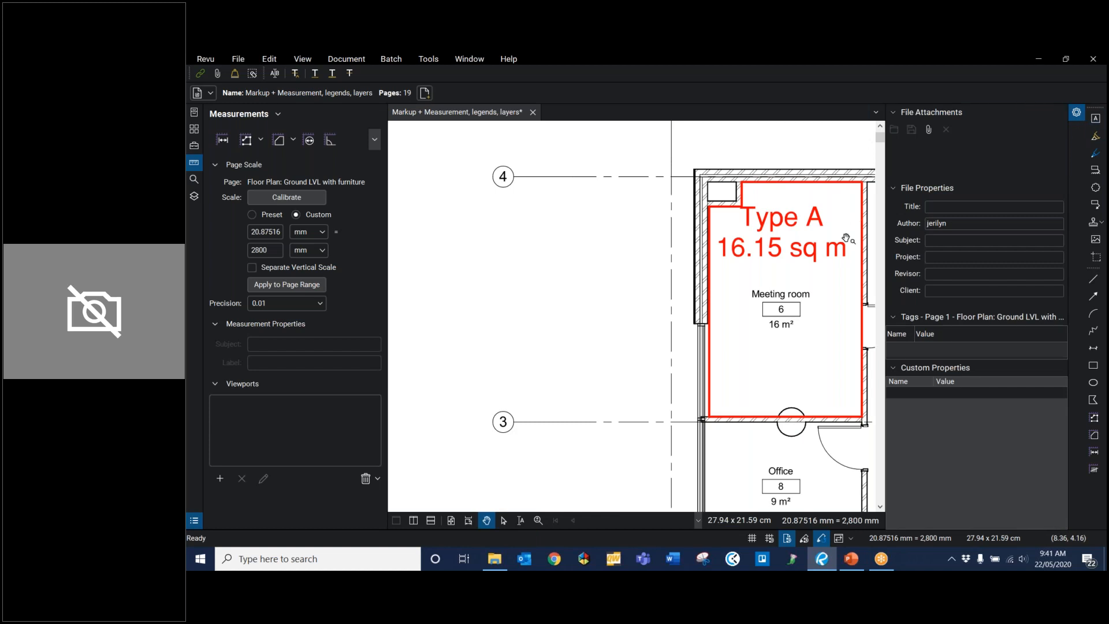
click(817, 256)
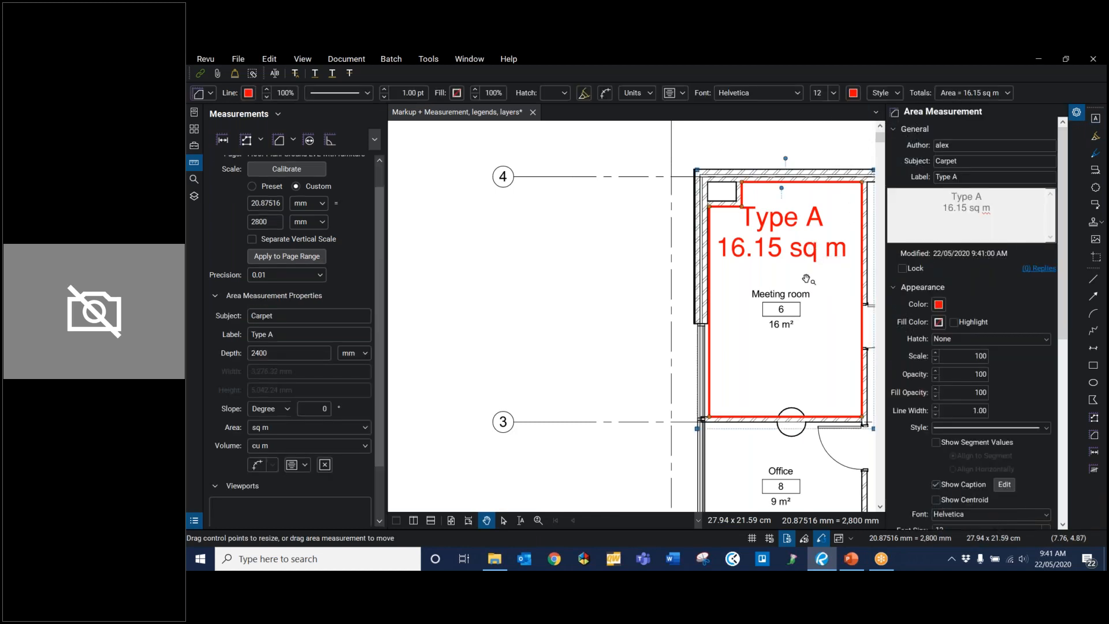
click(939, 304)
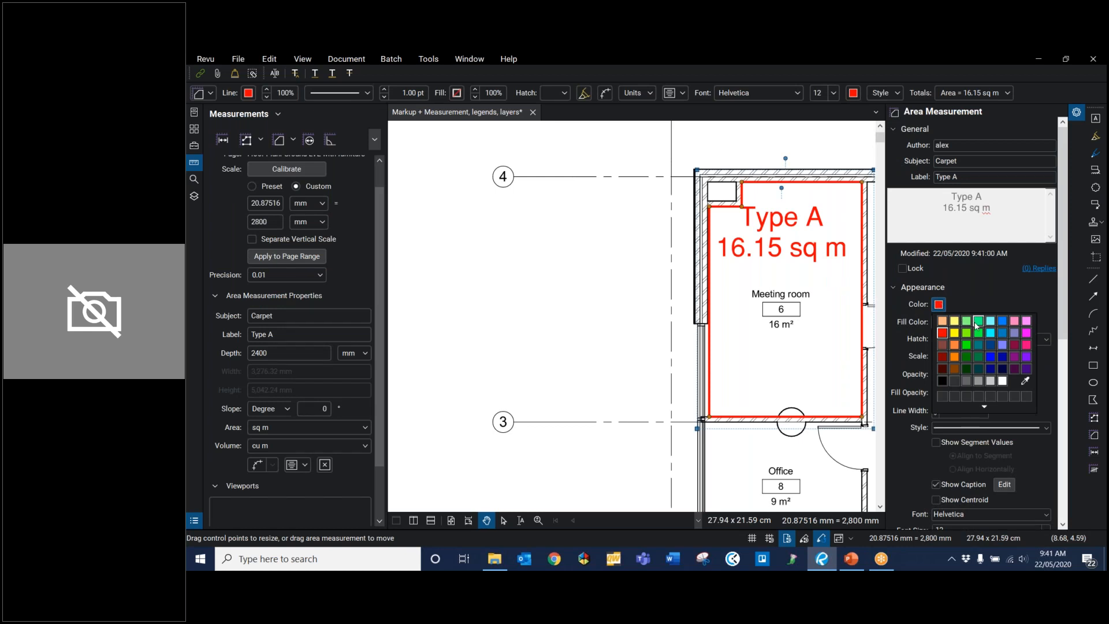
click(966, 345)
click(939, 321)
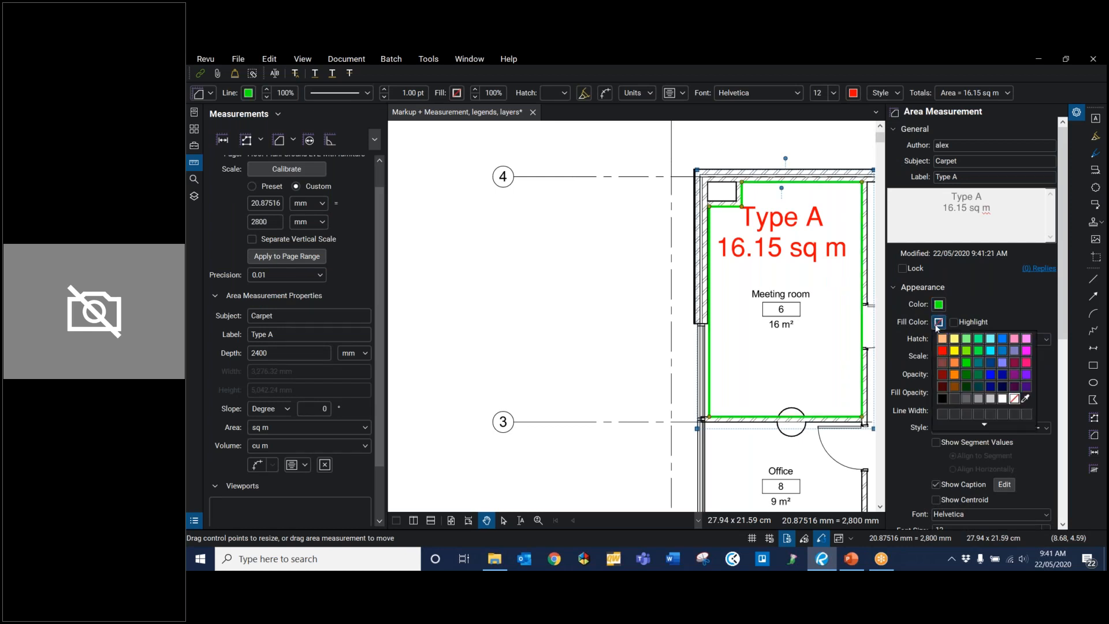
click(979, 351)
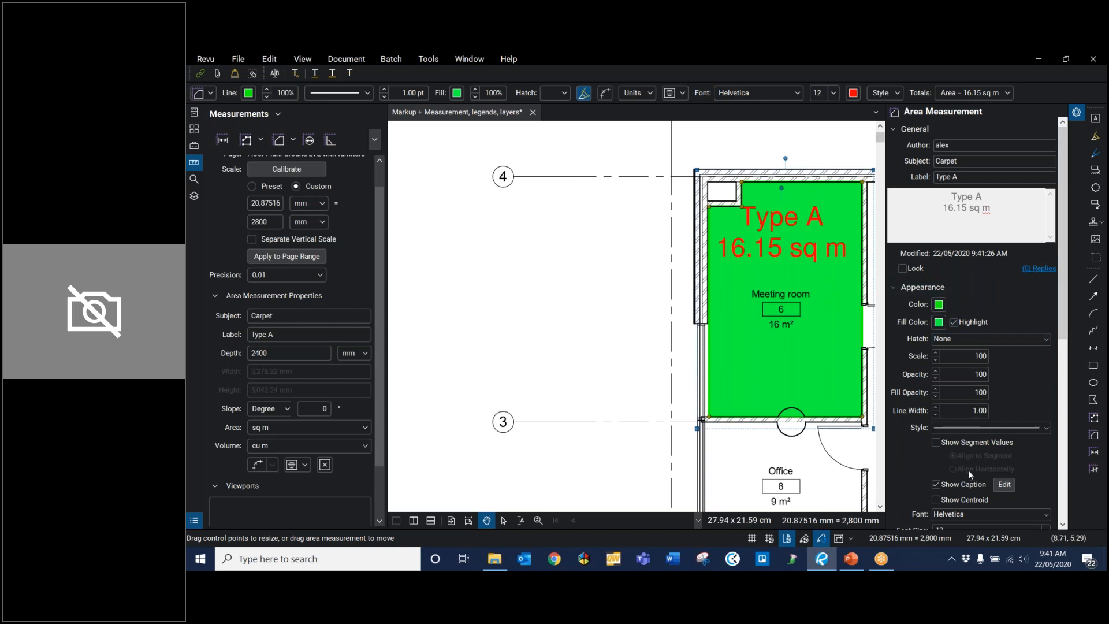
Step: Set the area caption's font size to 6, and show the segment values briefly before hiding them again
scroll(937, 458, down, 1)
click(1014, 471)
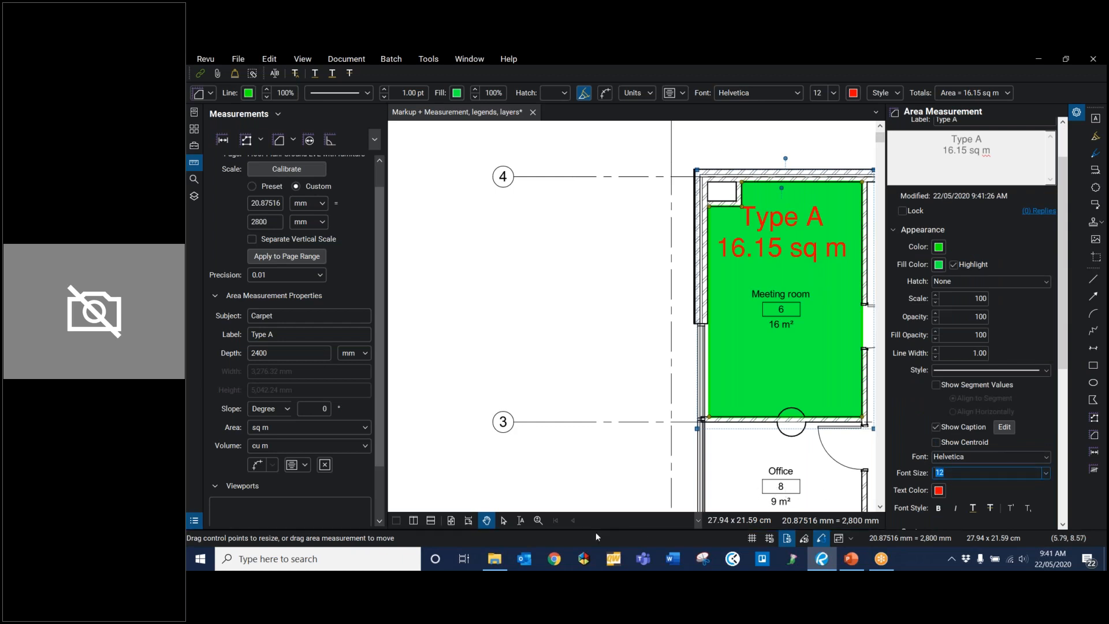
text(6)
key(Return)
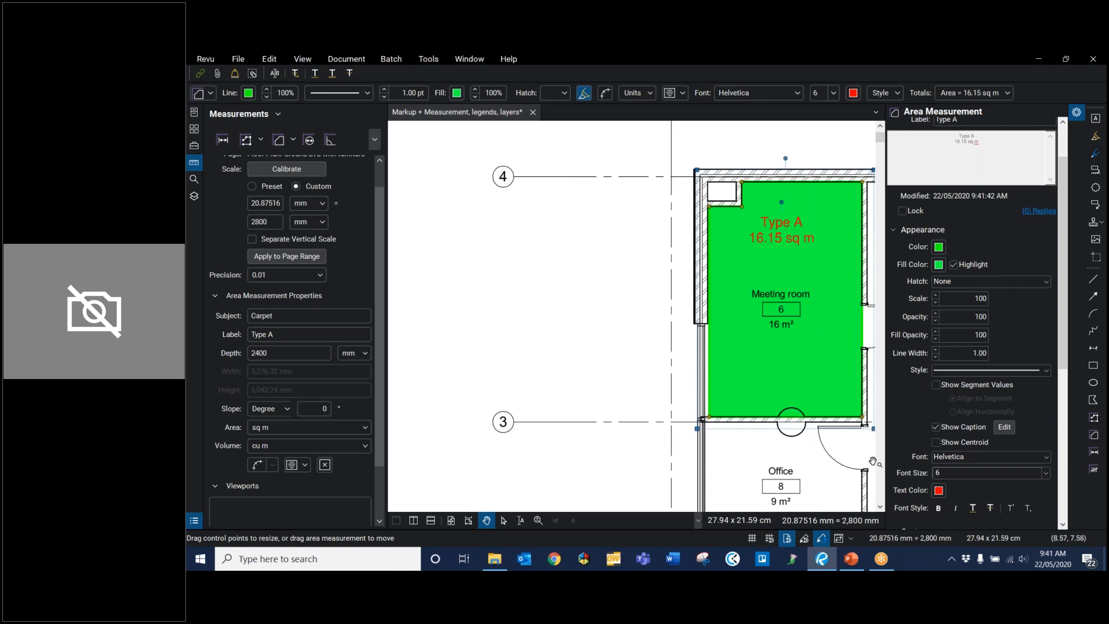
click(936, 384)
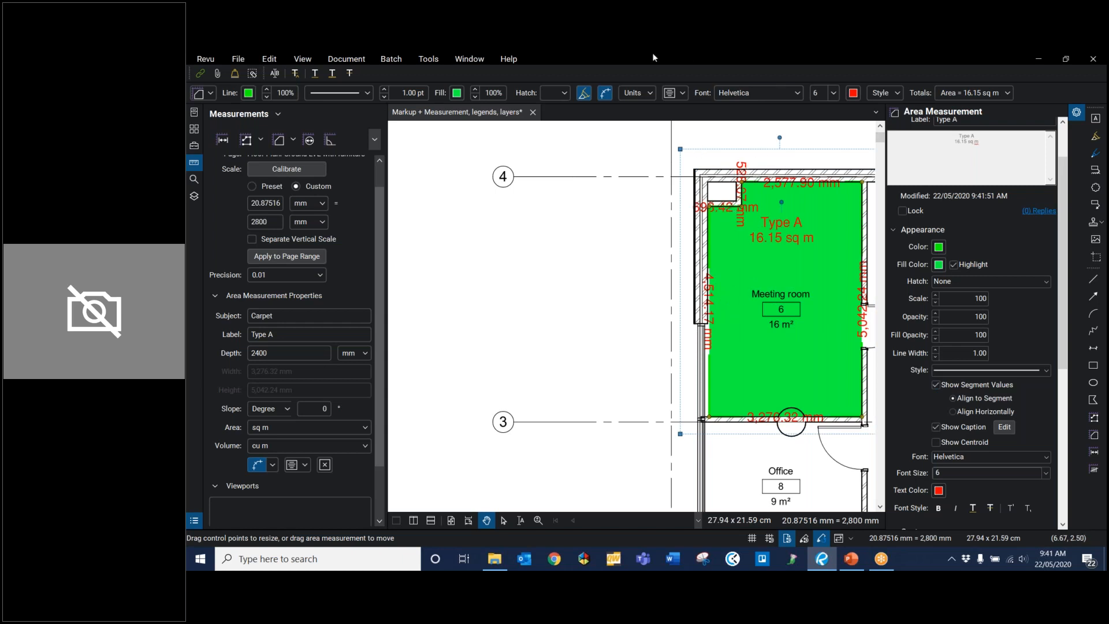
click(935, 385)
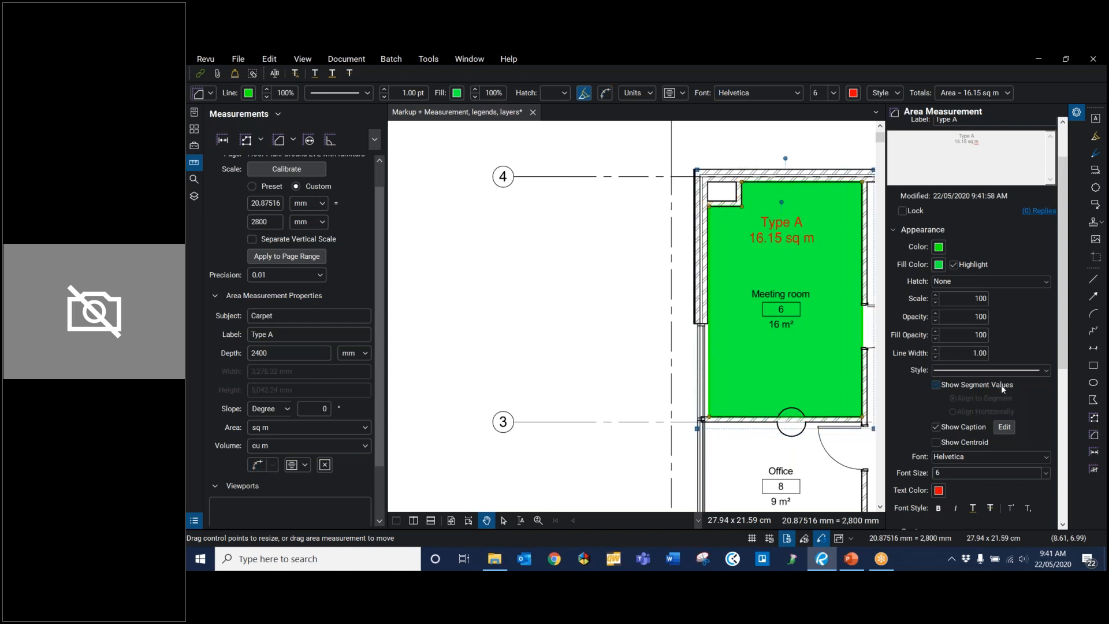
Step: Add Volume, Wall Area and Width to the Meeting room measurement's caption
click(1002, 431)
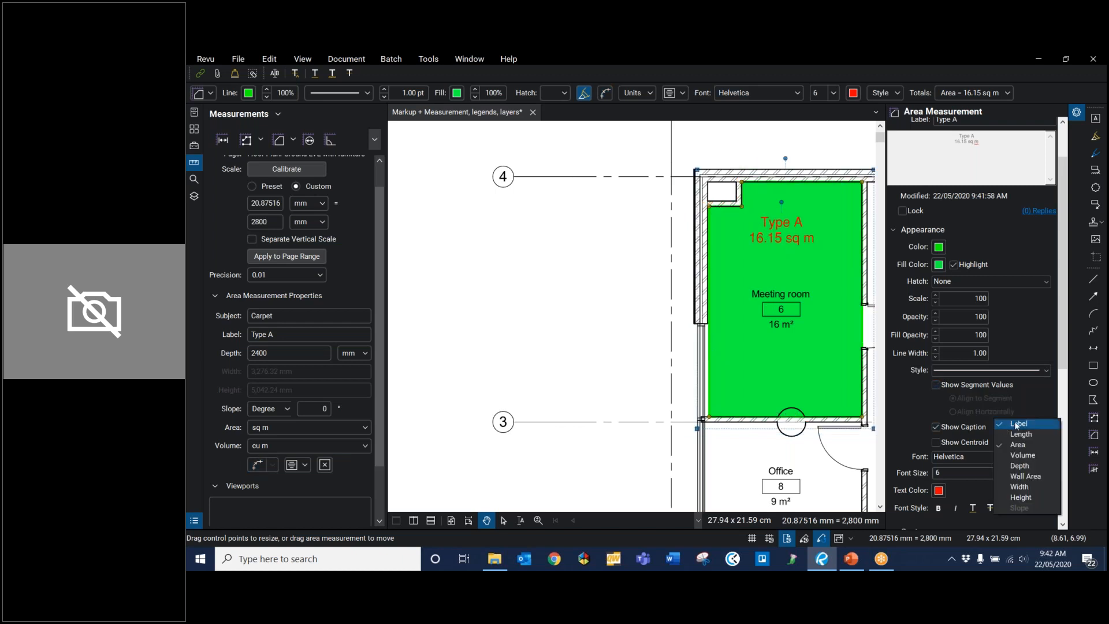
click(1024, 456)
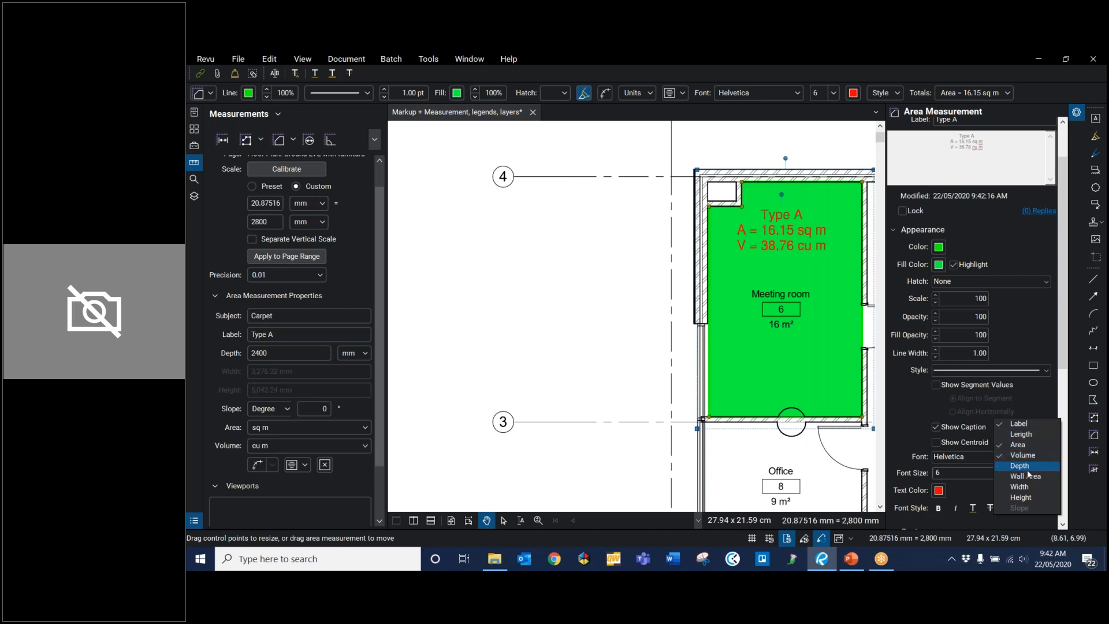
click(1029, 477)
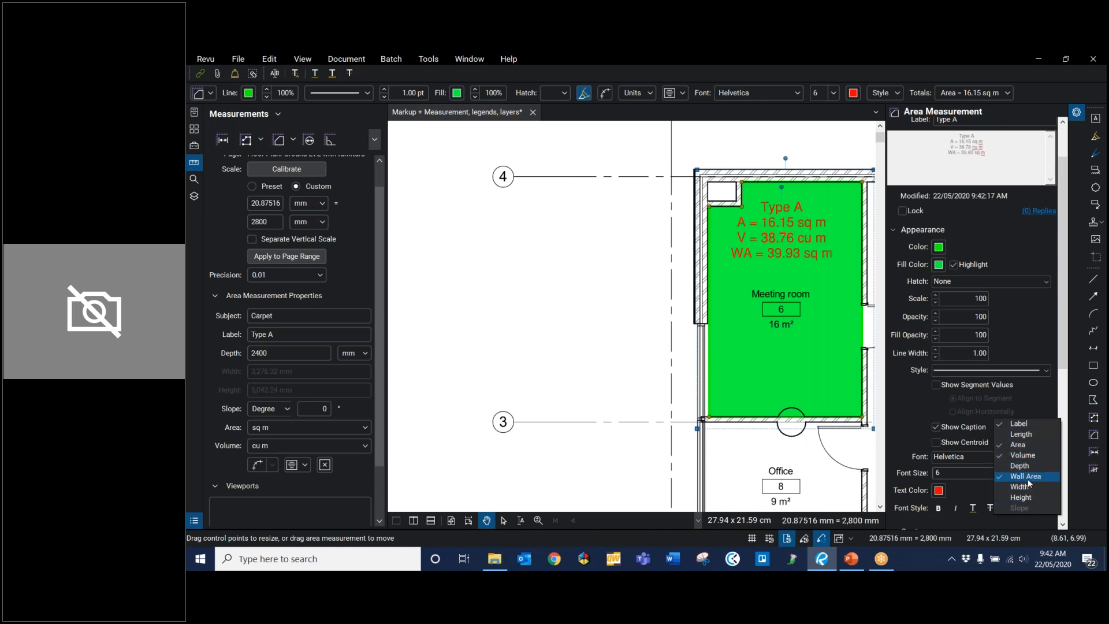
click(1021, 489)
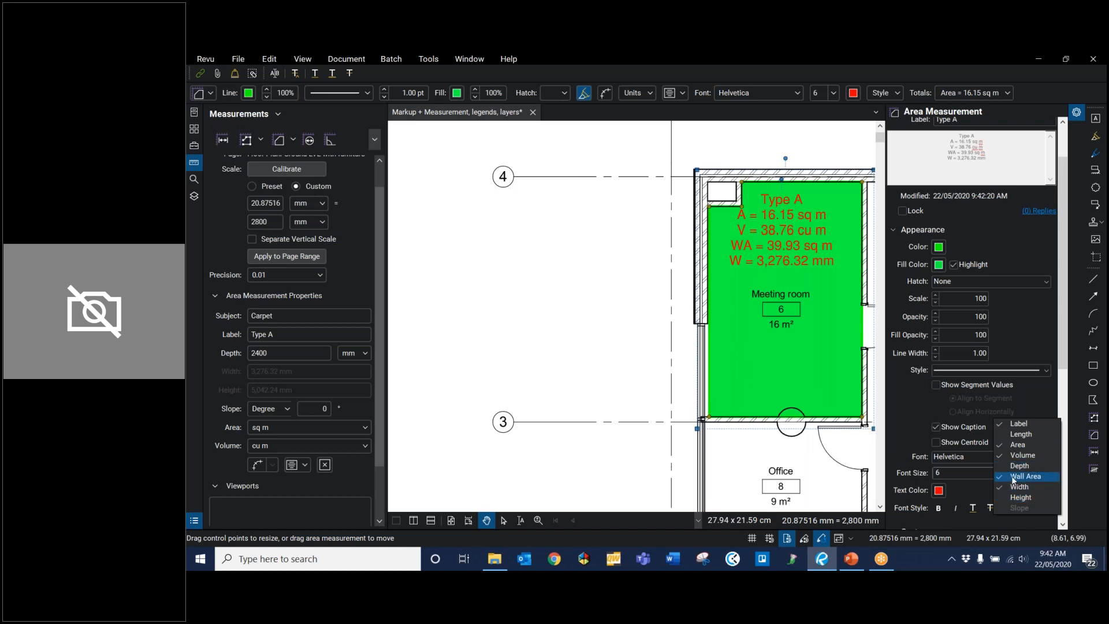
click(815, 269)
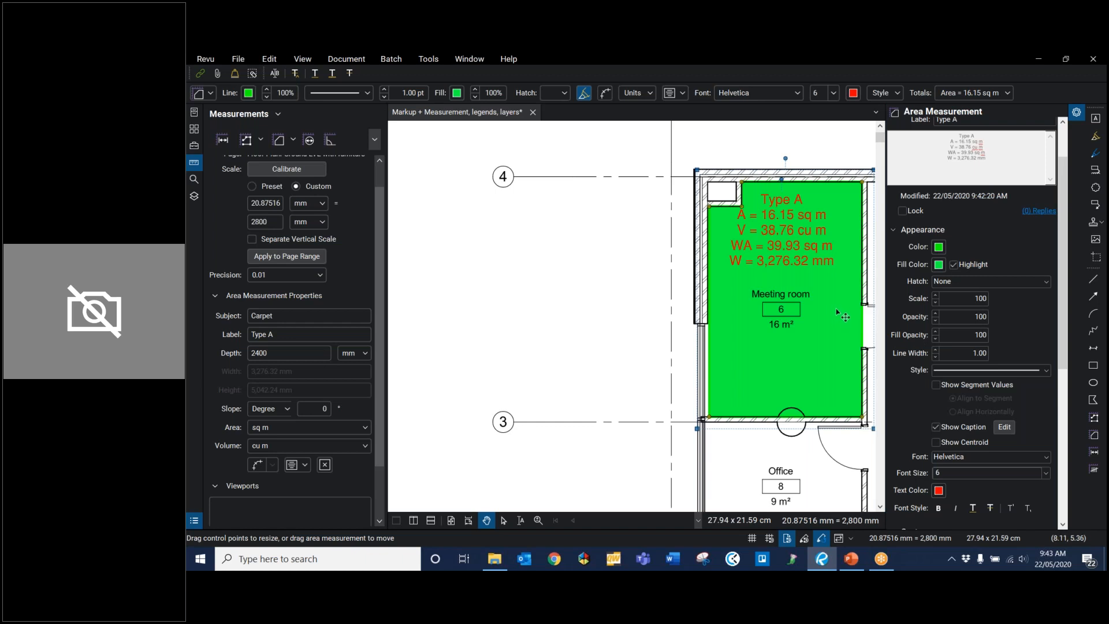
Step: Add the Meeting room's carpet measurement to the Webinar tool set in the Tool Chest and switch the saved tool to properties mode
click(195, 145)
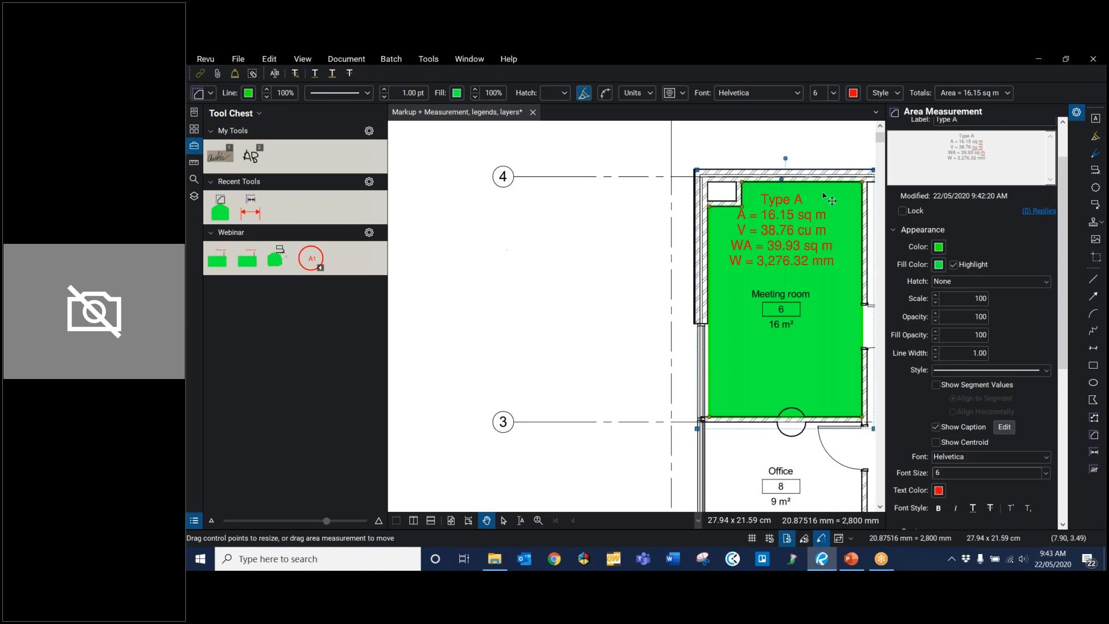
mouse_move(769, 203)
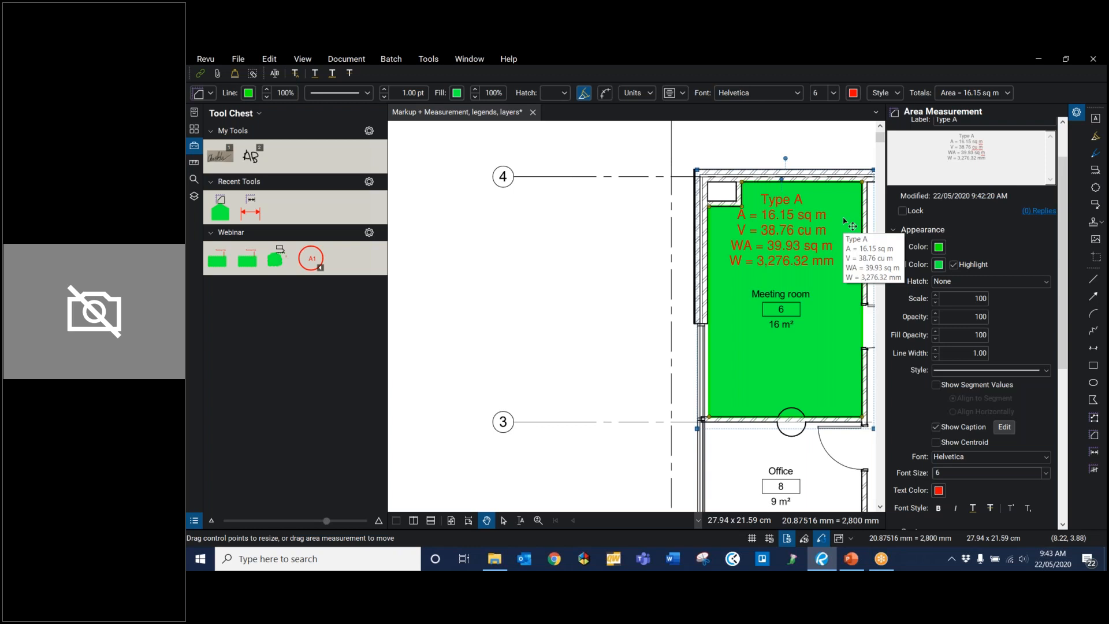
right_click(853, 327)
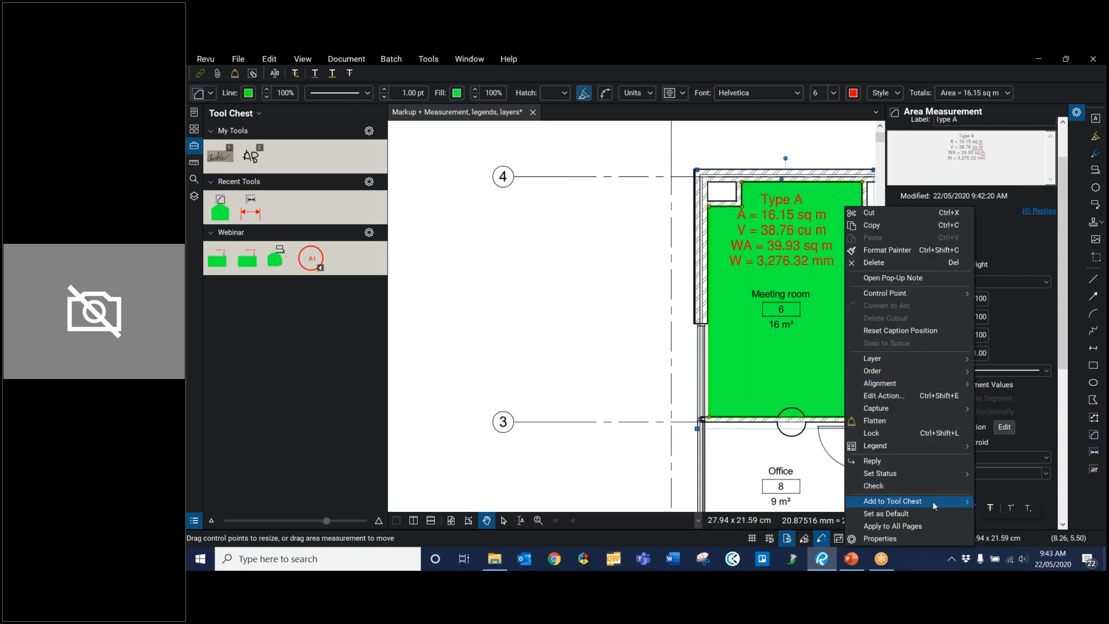
mouse_move(936, 503)
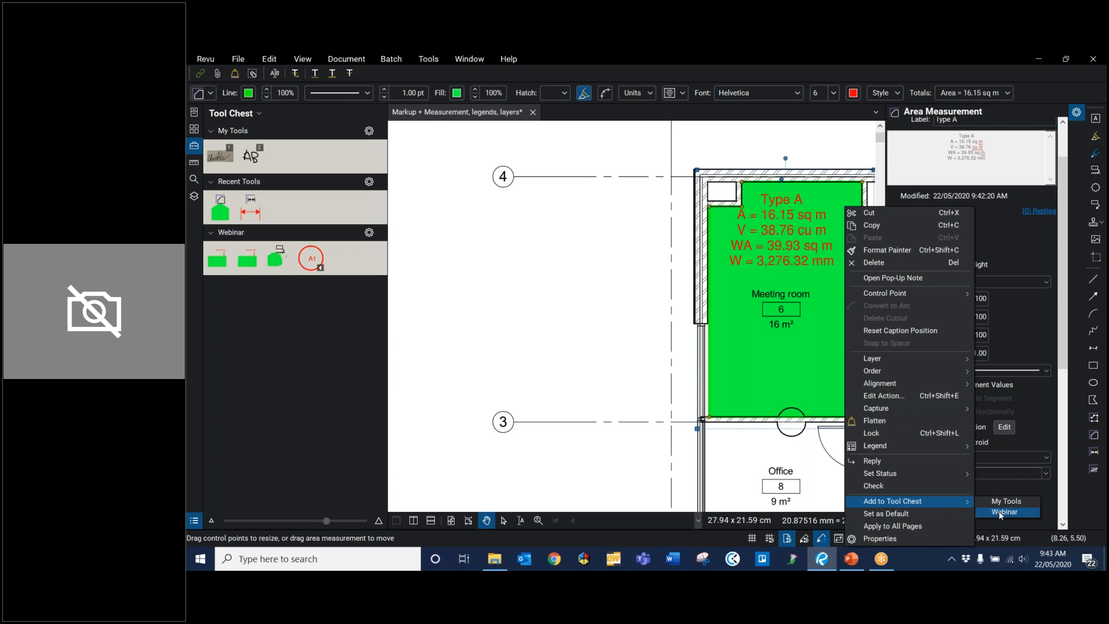
click(1000, 511)
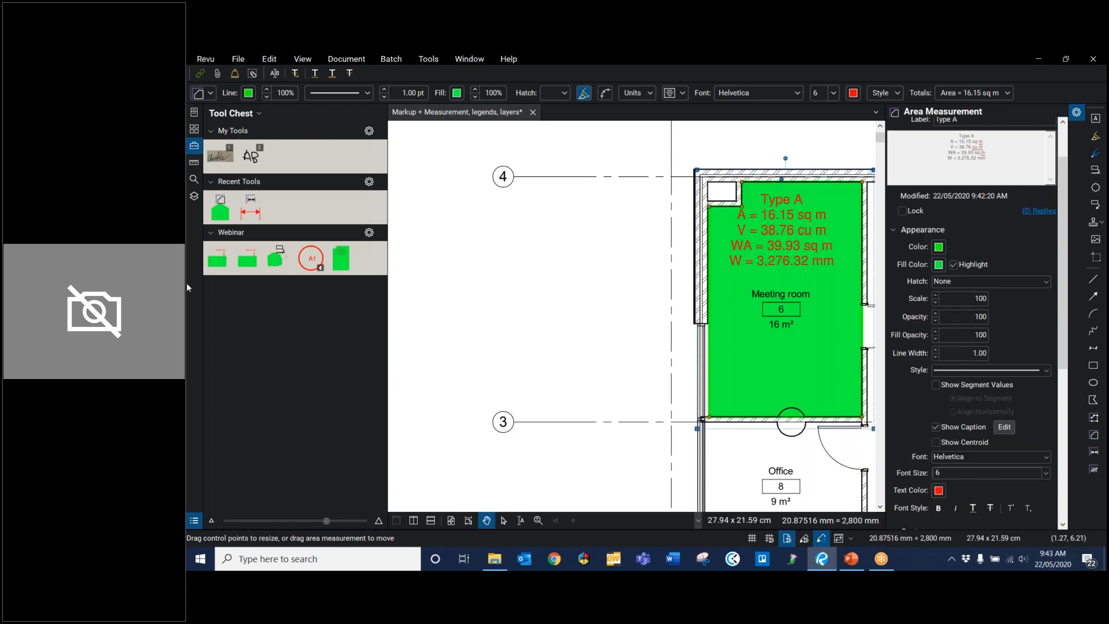
click(340, 260)
Step: Measure the Training Room's full rectangular area with the saved Carpet Type A tool and move its caption above the room label
scroll(602, 357, down, 5)
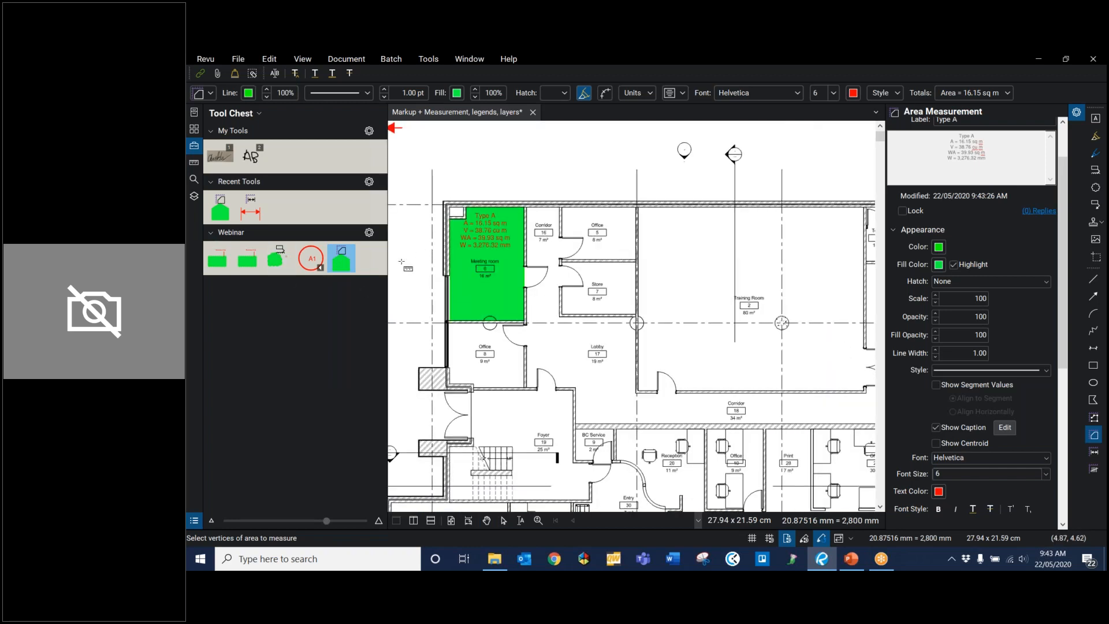
drag(656, 285, 571, 305)
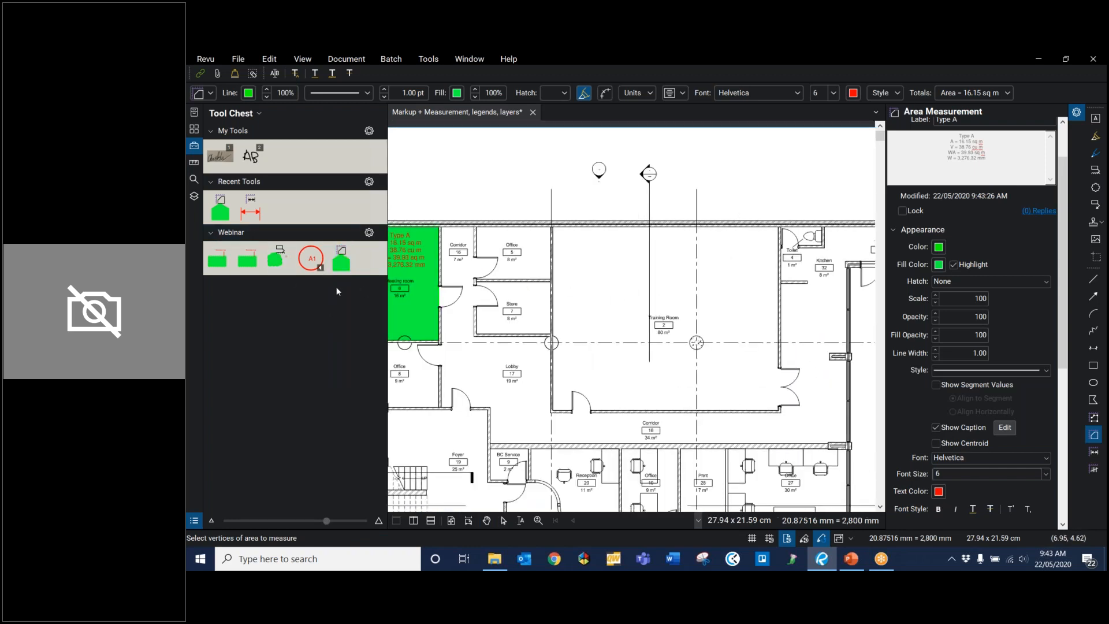
click(342, 265)
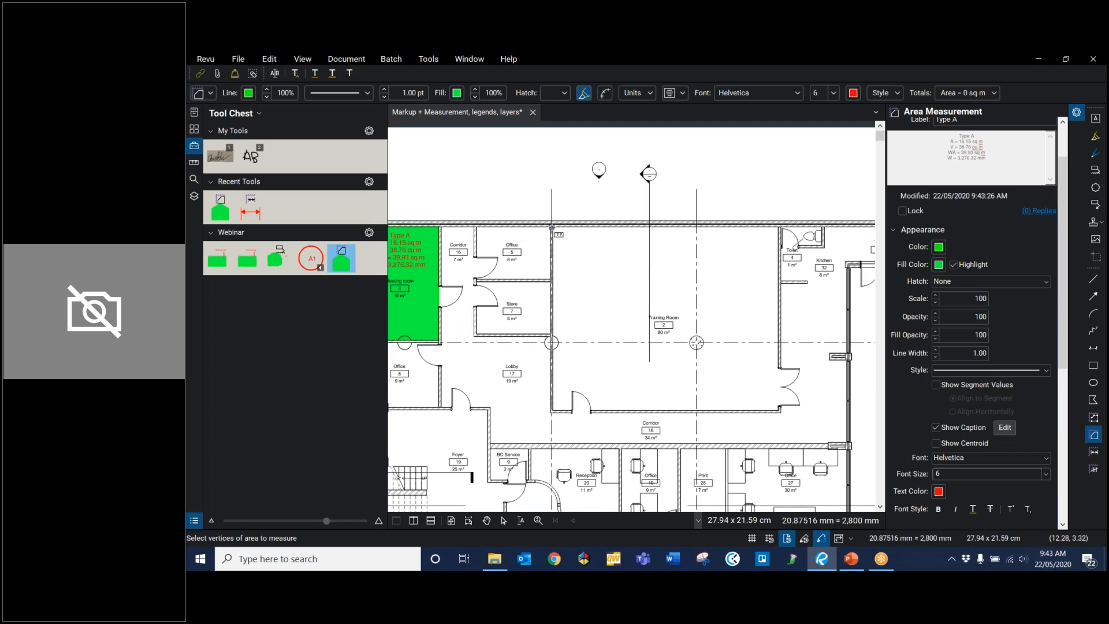
drag(553, 227, 779, 411)
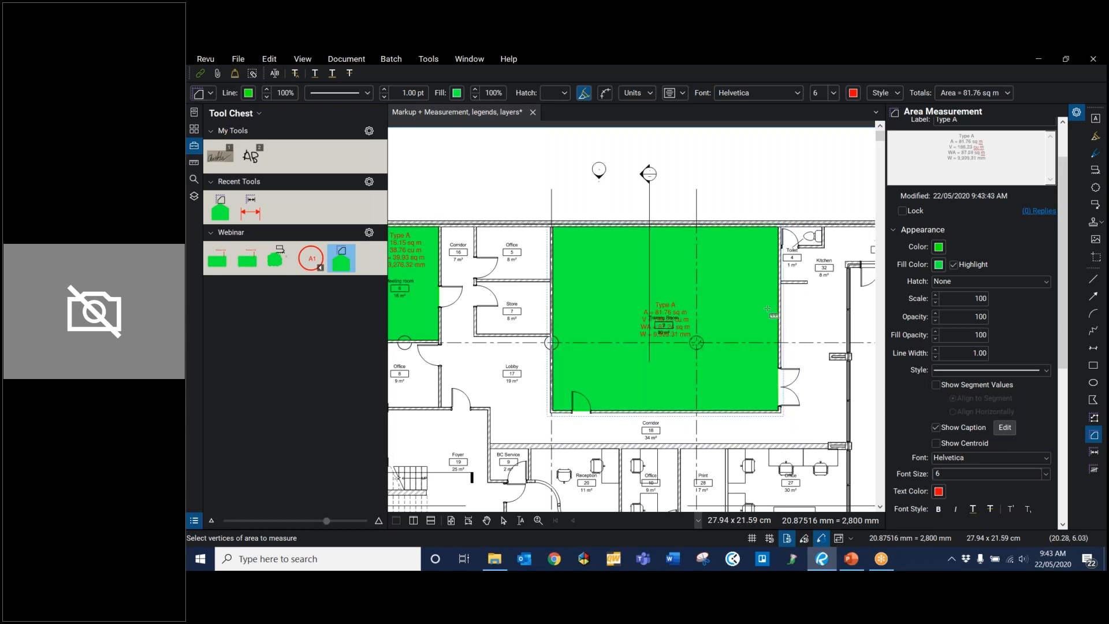
scroll(739, 304, up, 5)
scroll(631, 307, down, 3)
key(Escape)
drag(598, 322, 601, 270)
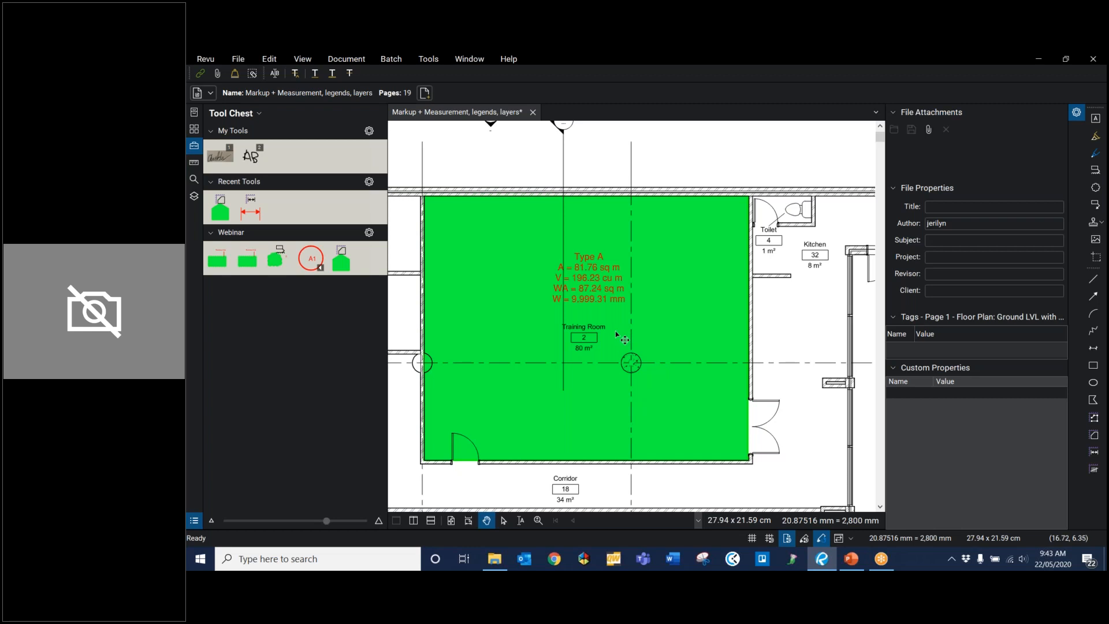
Step: Examine the measured rooms and the curved wall between the Entry and the Reception
scroll(633, 335, down, 3)
drag(637, 327, 711, 276)
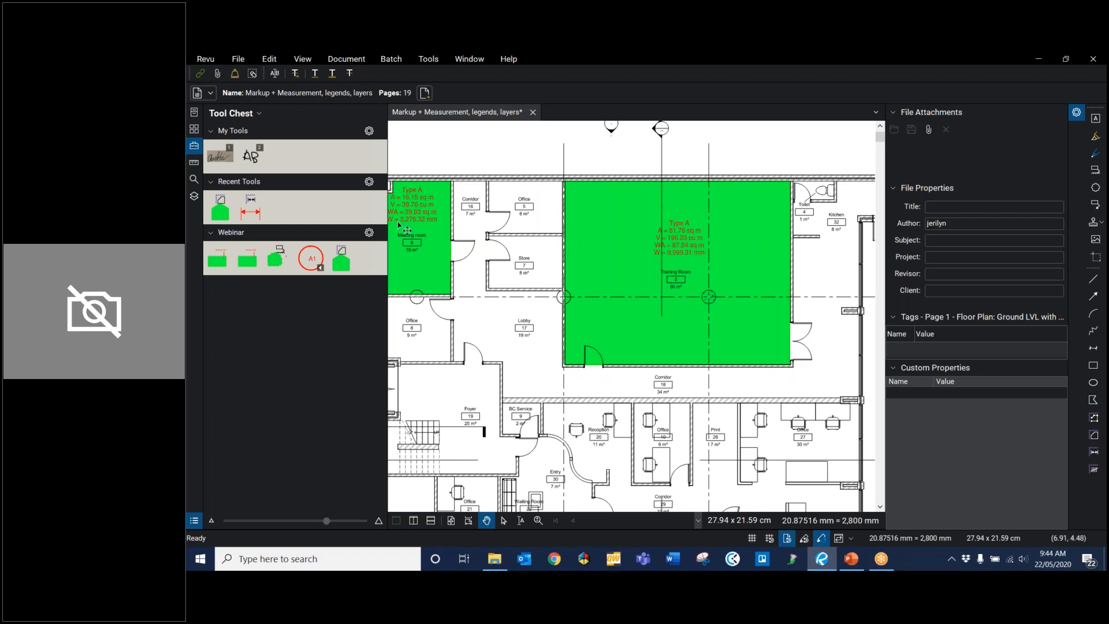
scroll(542, 416, up, 1)
scroll(542, 416, down, 1)
drag(541, 416, 577, 320)
scroll(661, 406, up, 2)
scroll(662, 406, up, 1)
scroll(595, 260, up, 1)
drag(545, 224, 597, 256)
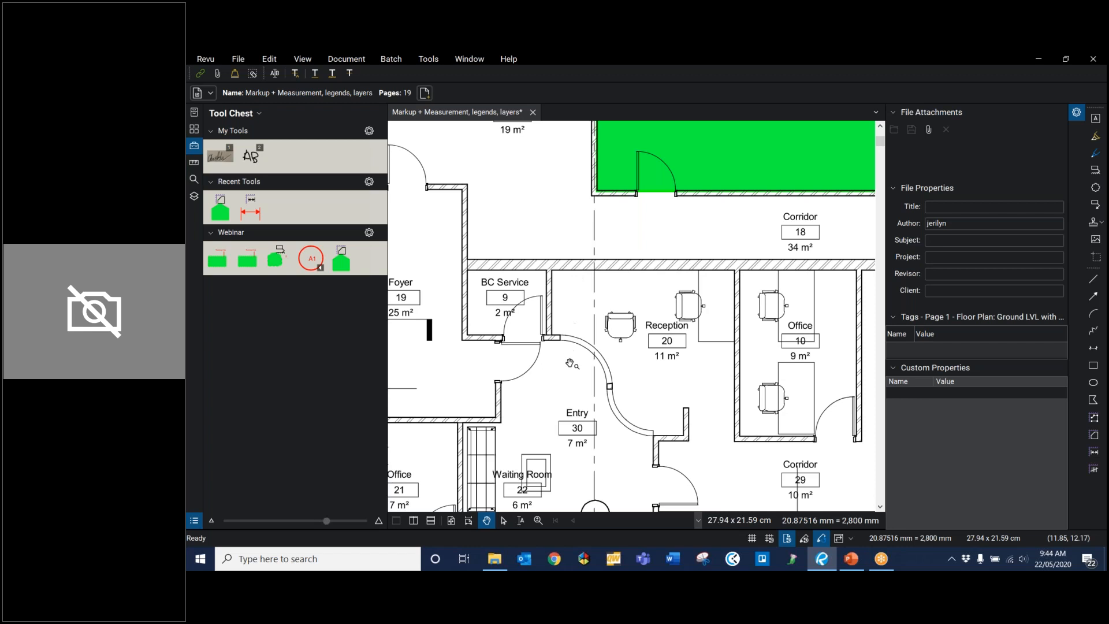
scroll(616, 425, up, 2)
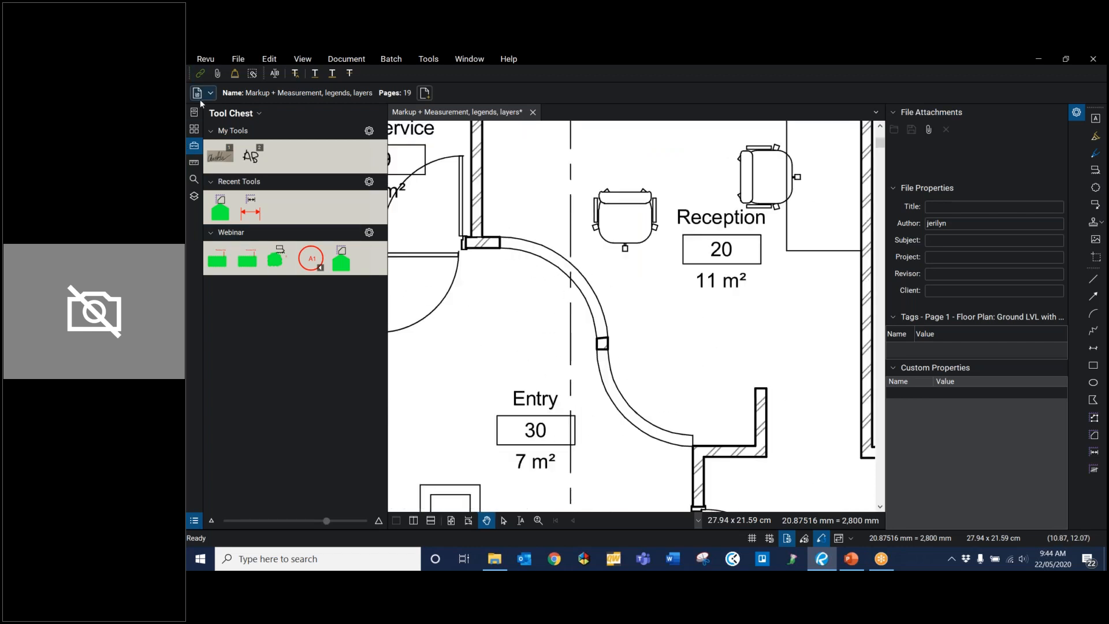
click(195, 165)
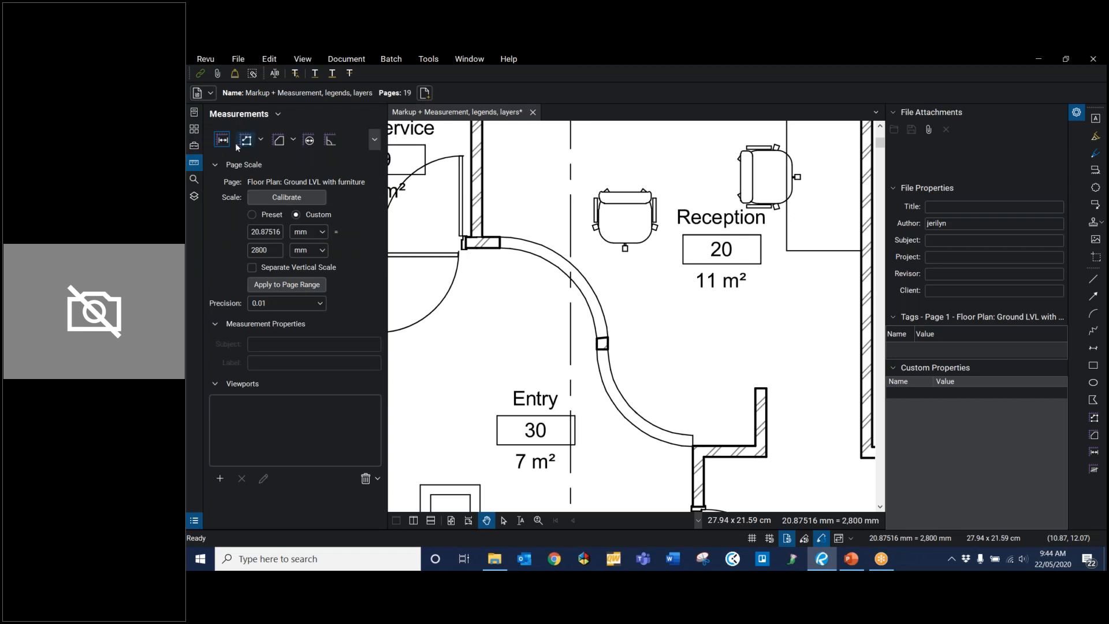
click(278, 141)
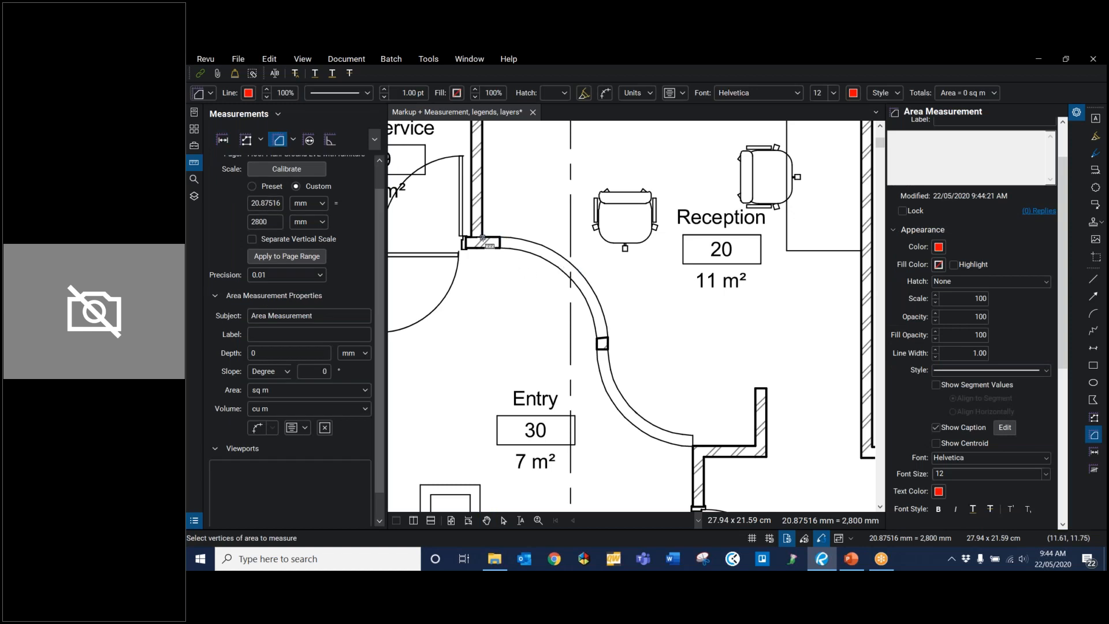
click(484, 237)
click(691, 435)
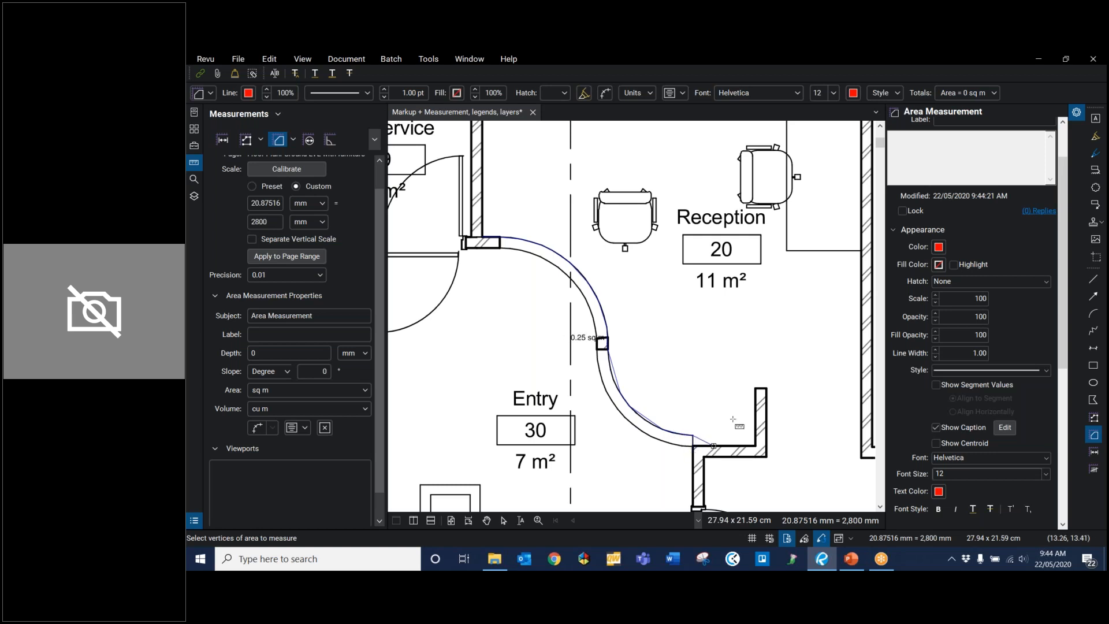
click(748, 319)
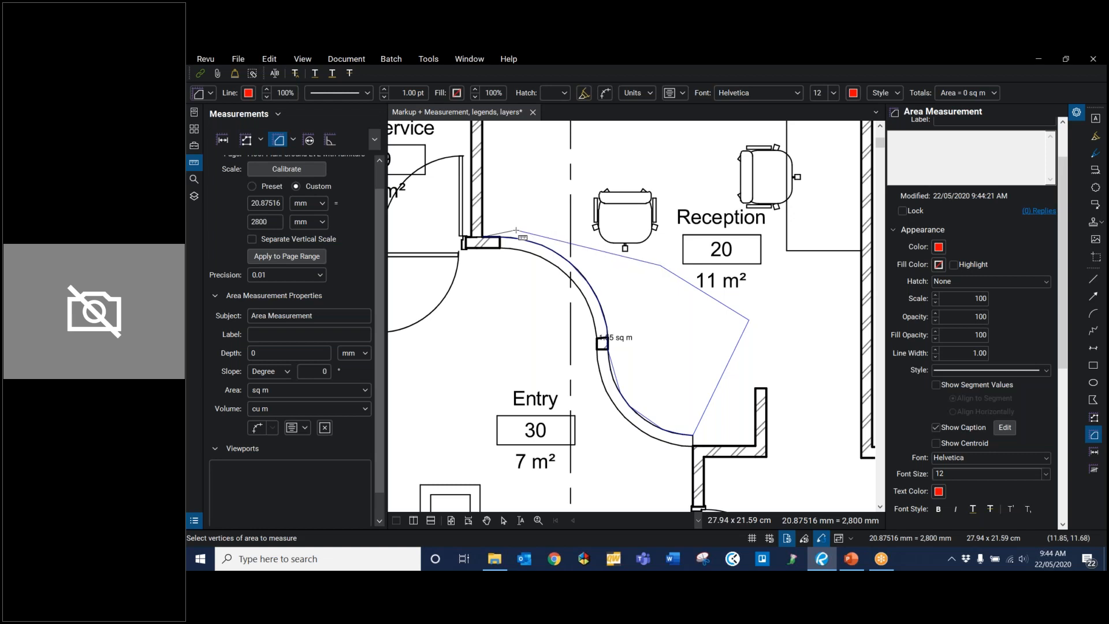
click(498, 232)
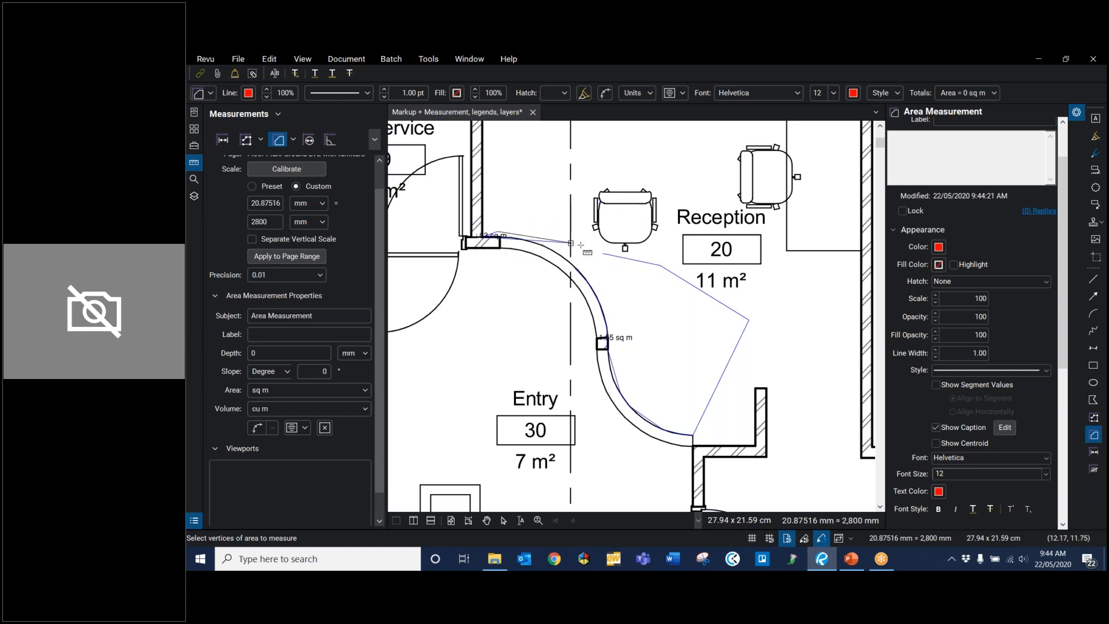
key(Escape)
Step: Start Dynamic Fill and add a boundary across the Reception's opening to the Corridor
scroll(597, 322, down, 4)
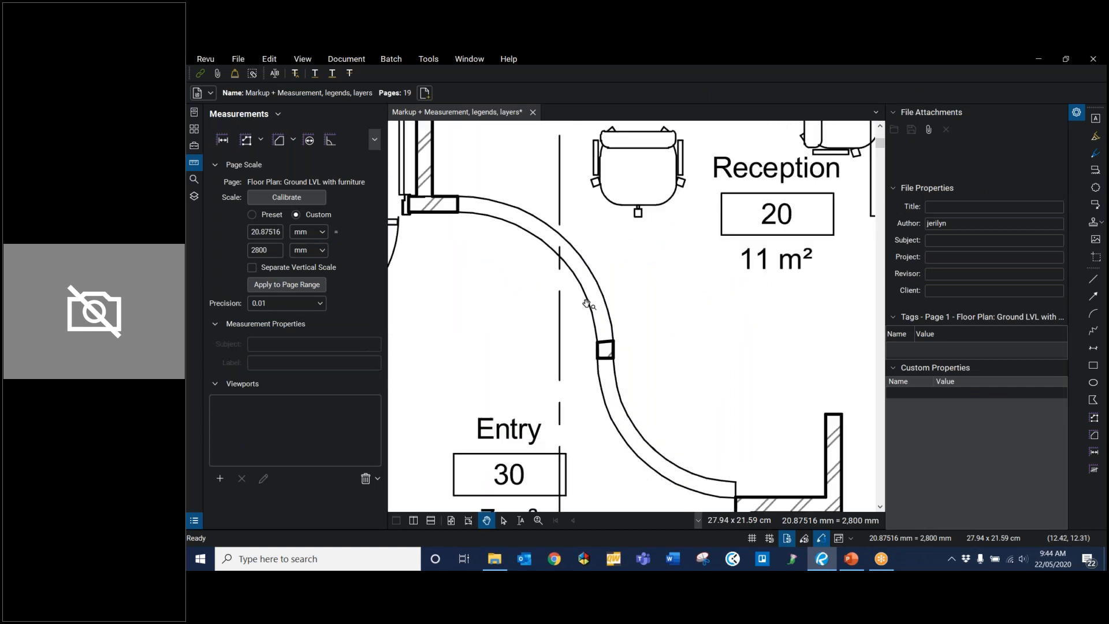
scroll(594, 298, up, 1)
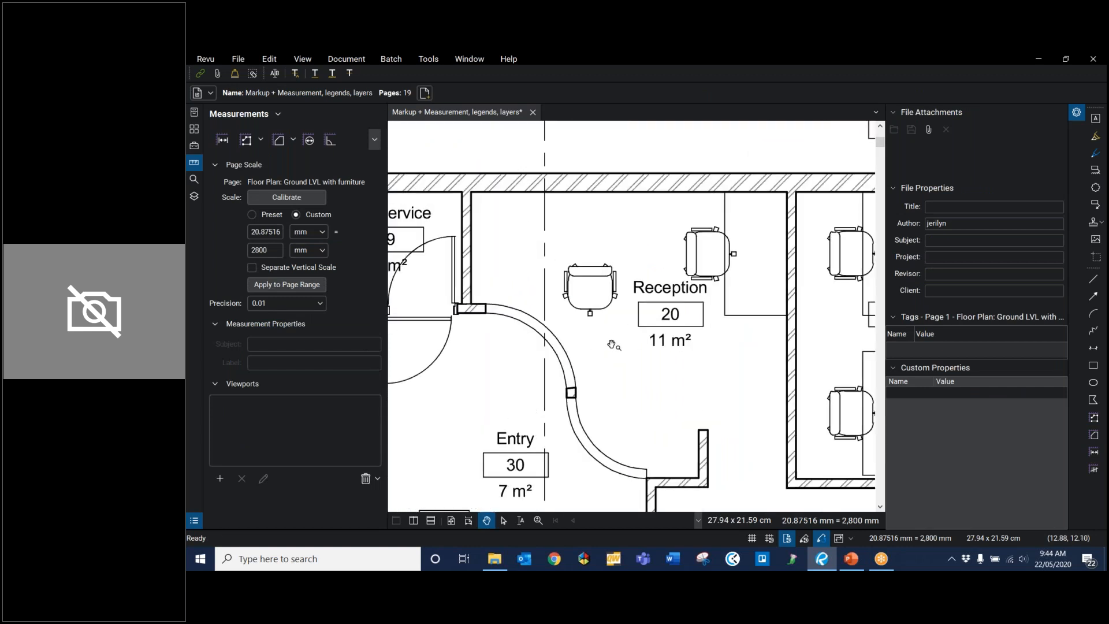
click(373, 140)
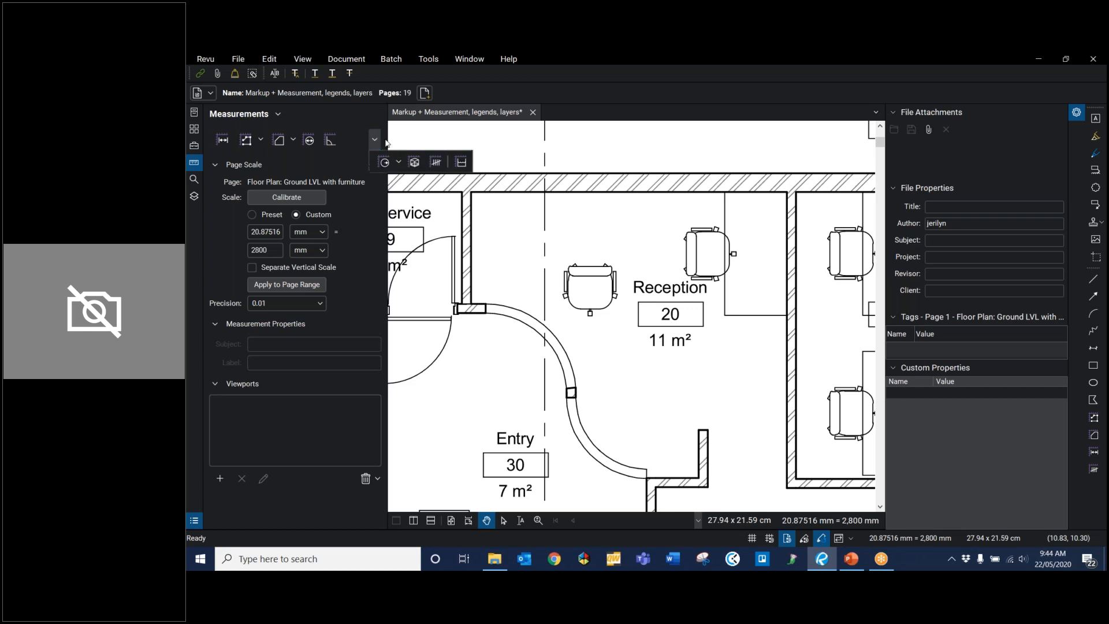
click(467, 165)
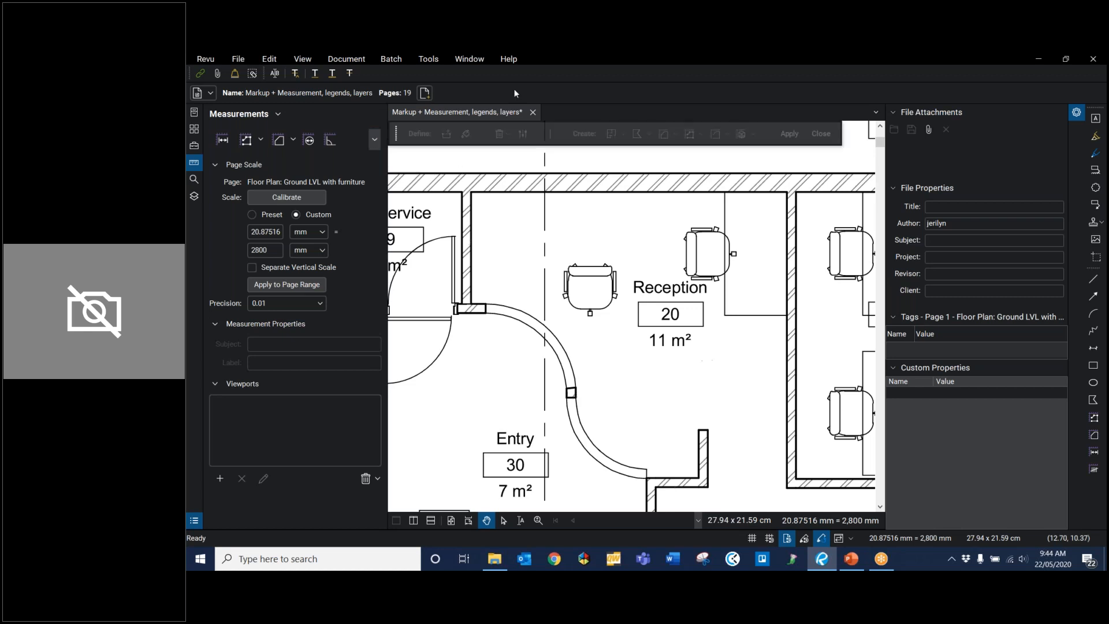
click(446, 133)
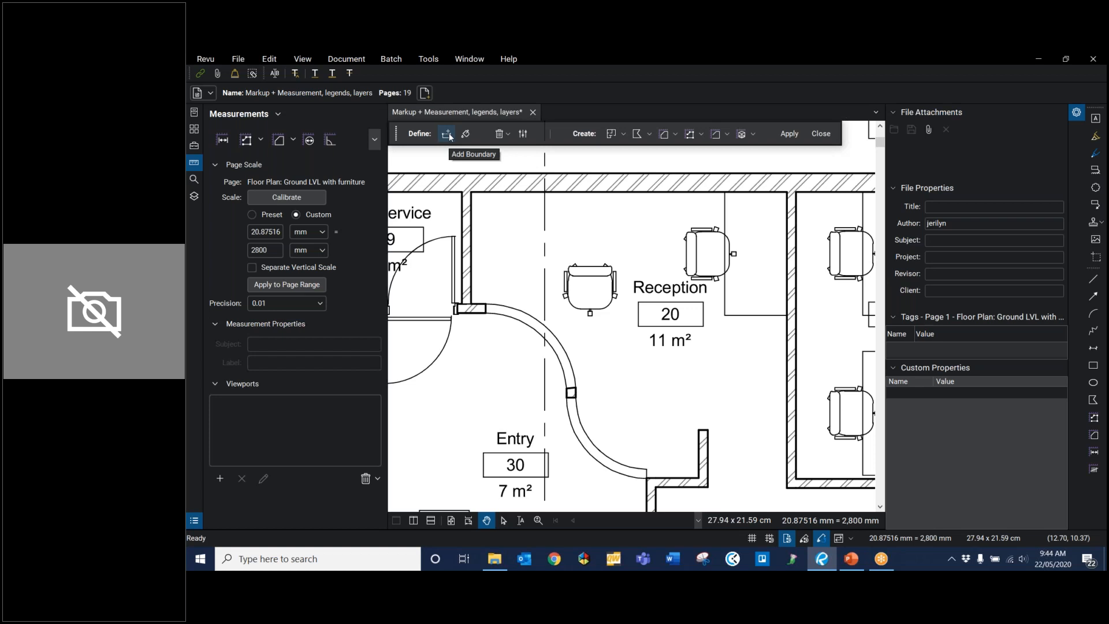
drag(686, 478, 590, 357)
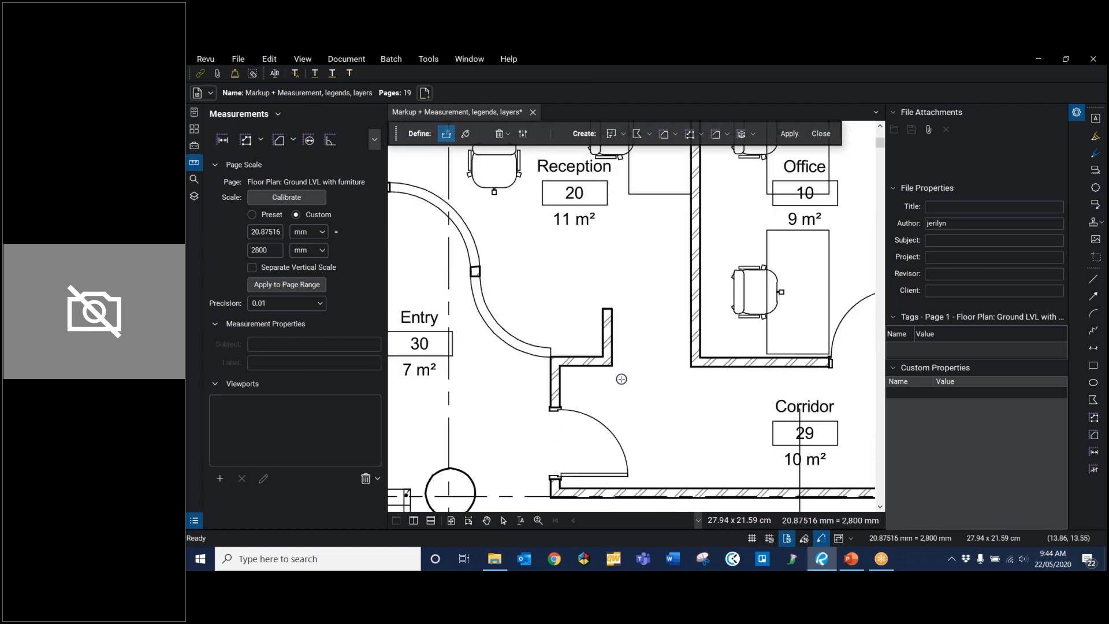
click(612, 366)
click(691, 367)
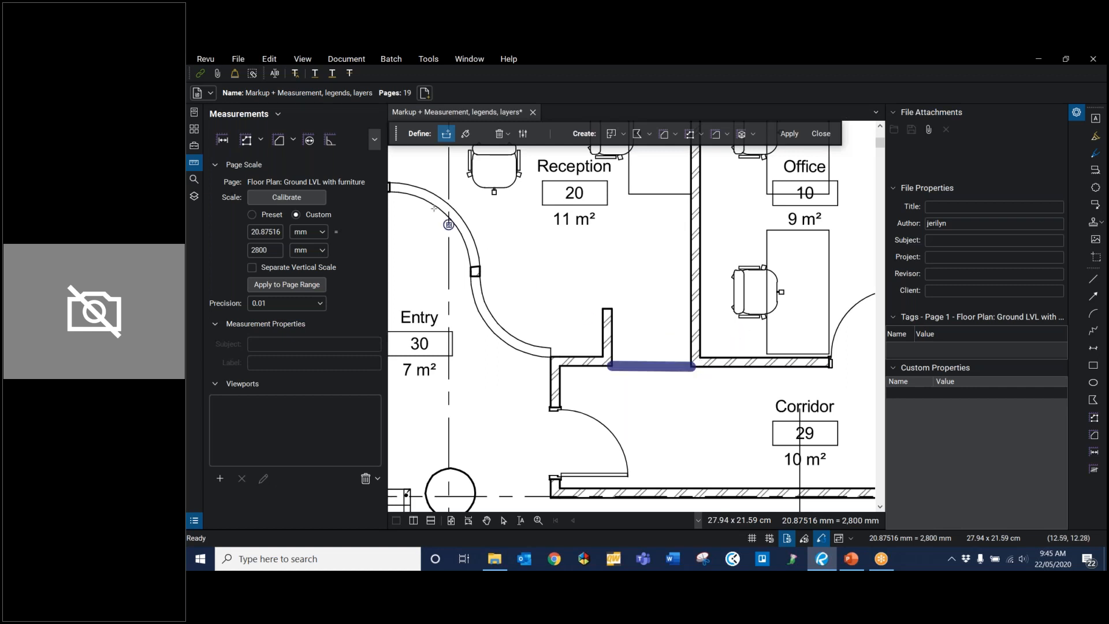
Step: Fill the Reception and create an area measurement from it with the Webinar set's Carpet Type A tool
click(467, 134)
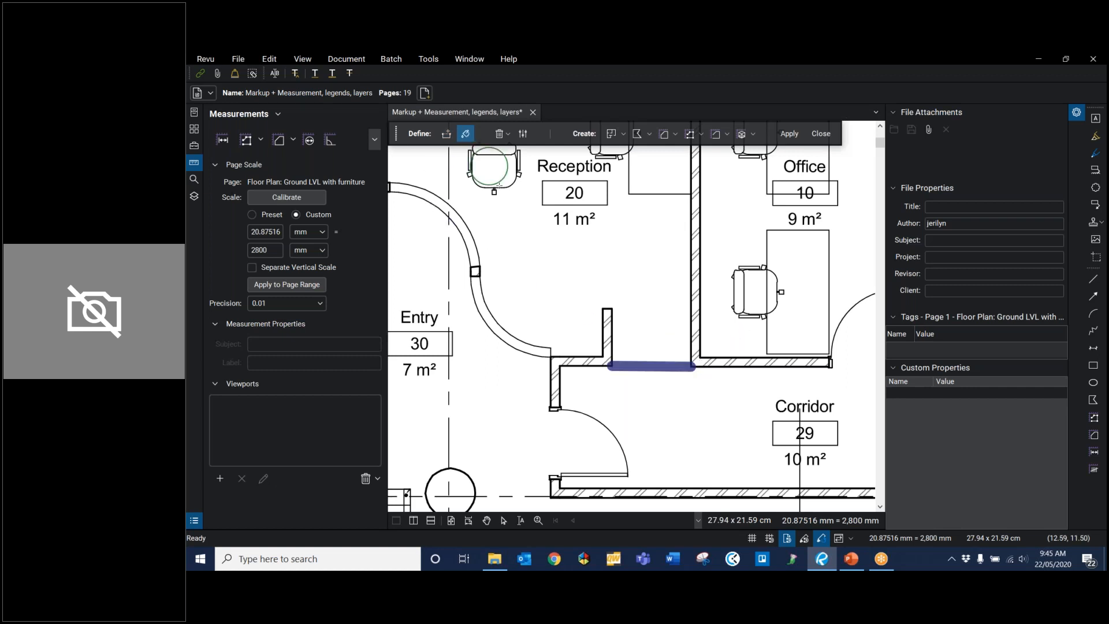
scroll(640, 337, down, 3)
mouse_move(640, 338)
mouse_down()
mouse_move(607, 314)
mouse_move(710, 302)
mouse_up()
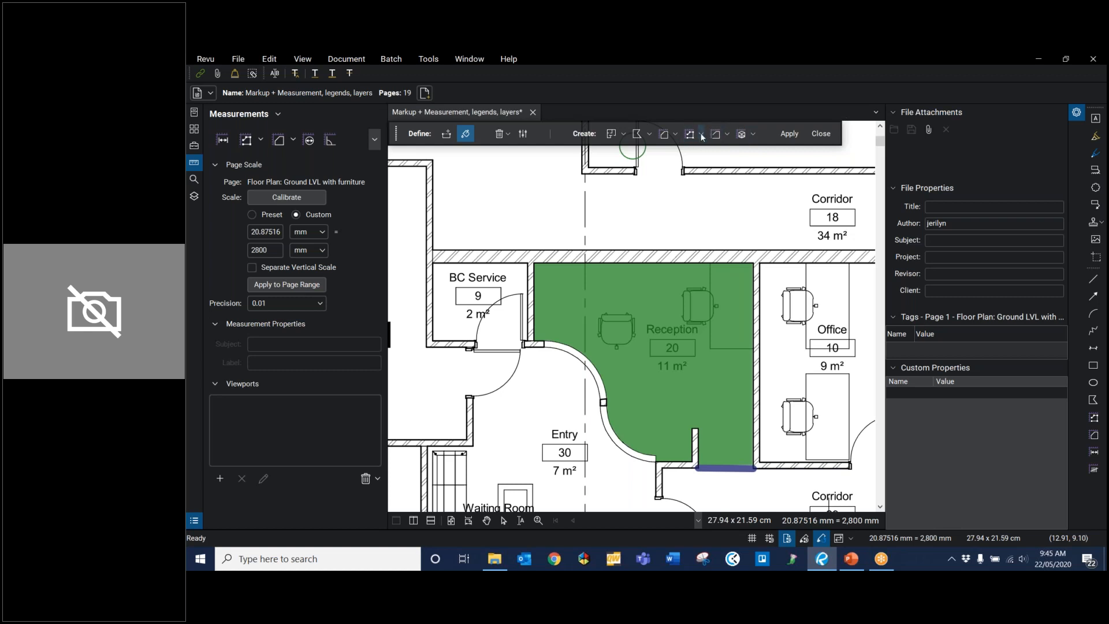
click(675, 135)
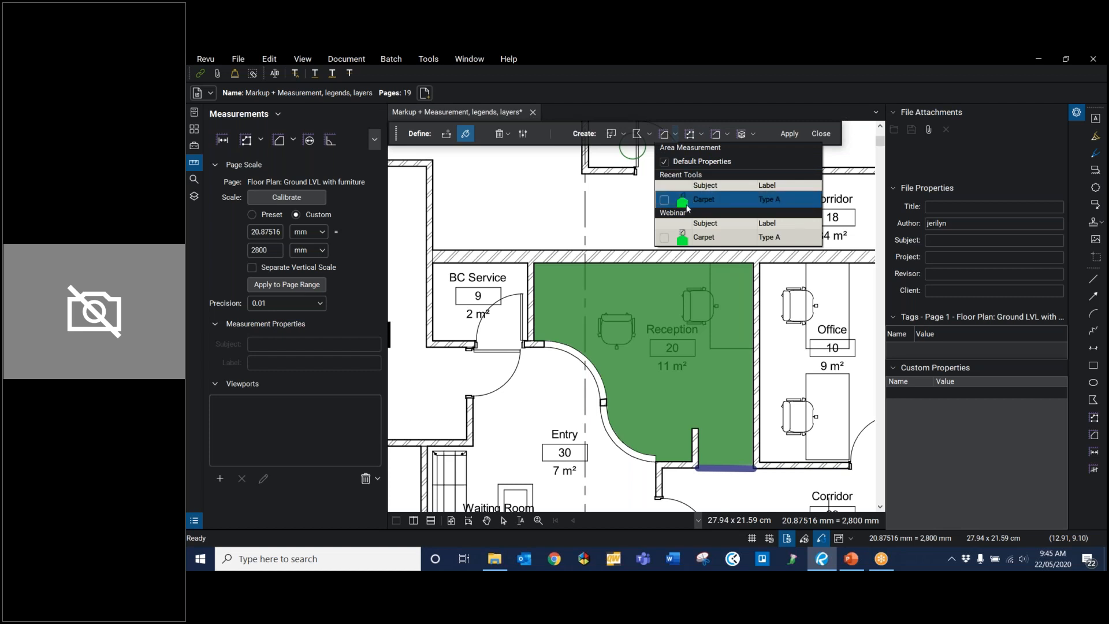
click(727, 234)
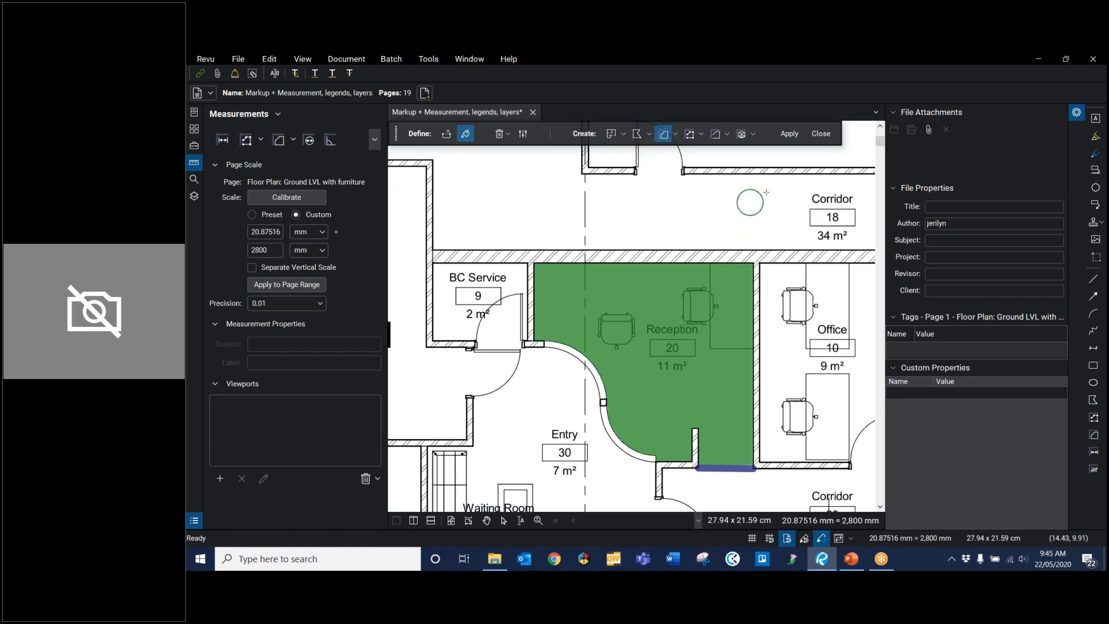
click(789, 134)
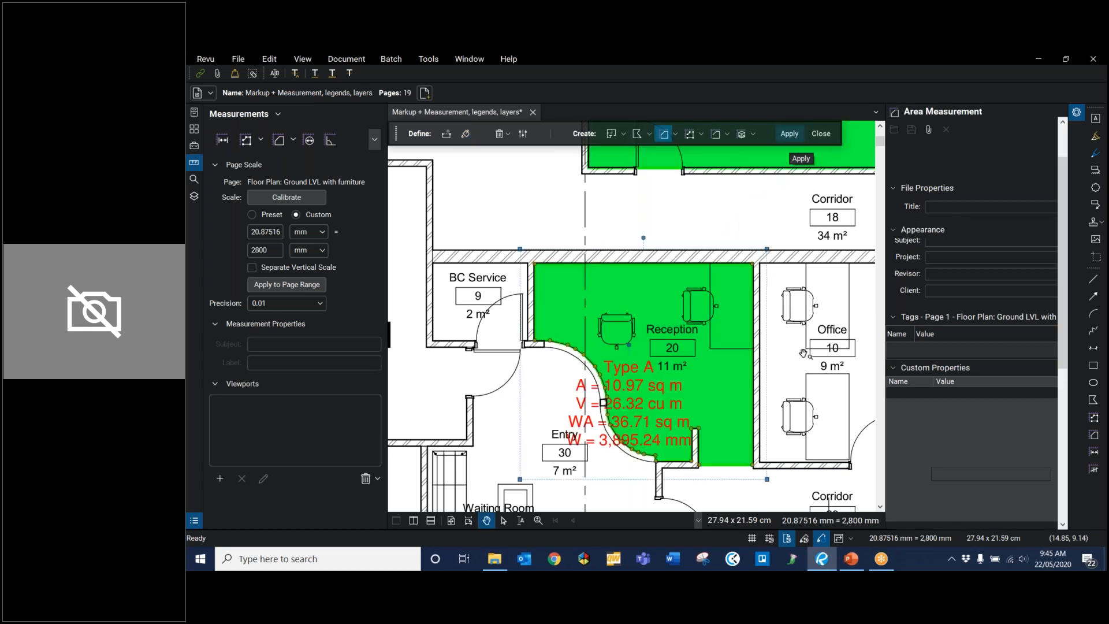
Step: Move the Reception measurement's caption fully inside the room, and delete that area measurement
click(567, 460)
drag(639, 430, 685, 367)
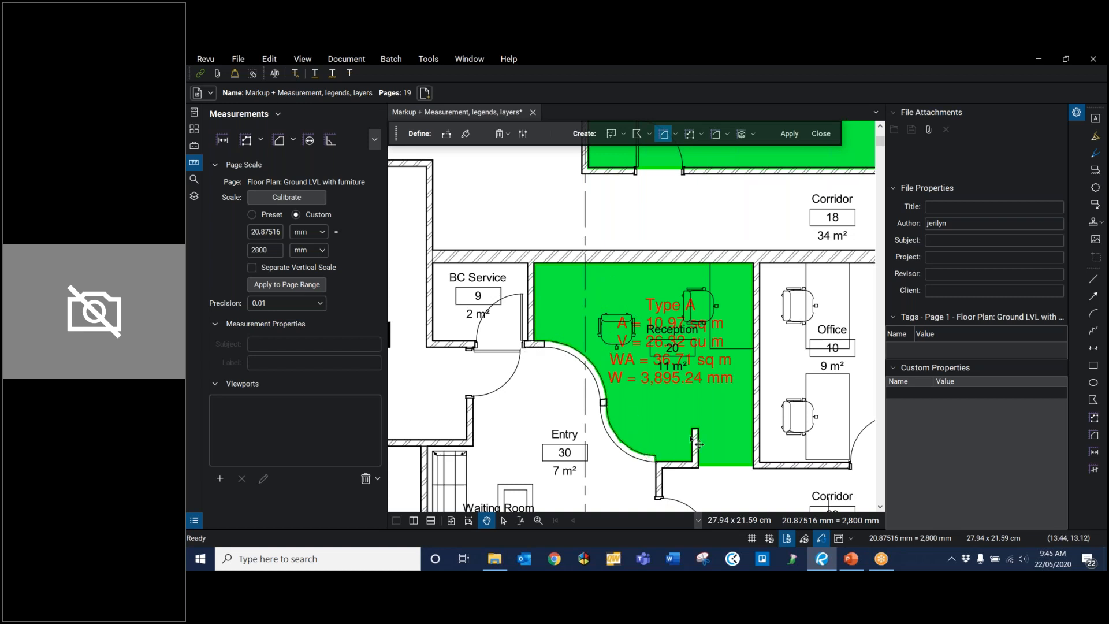
click(690, 379)
key(Delete)
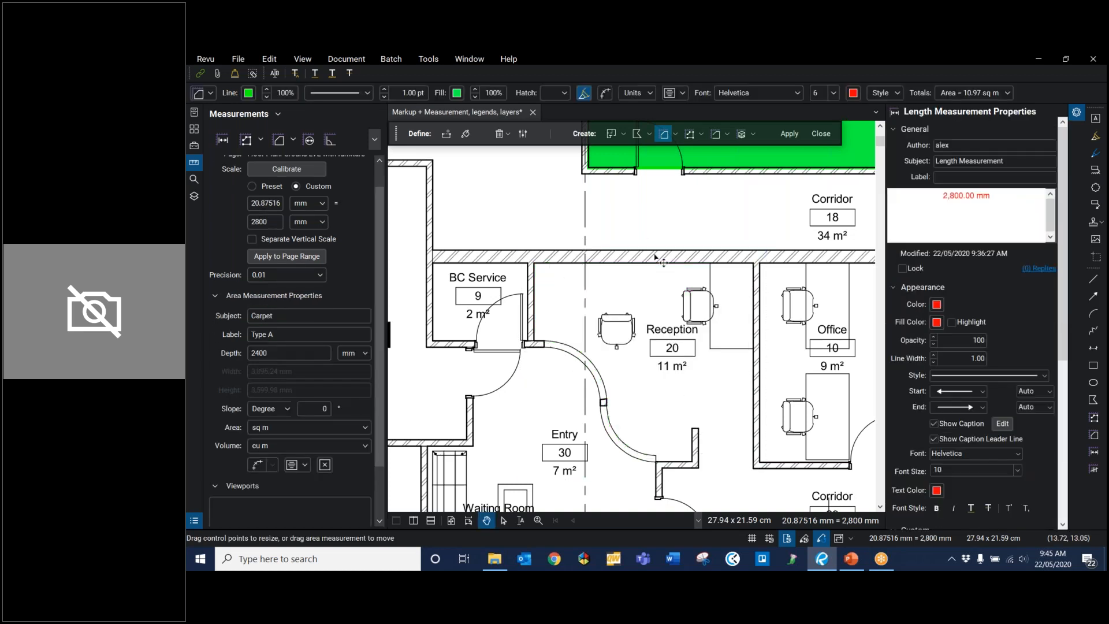
Step: Close the Reception's Corridor opening with a boundary, fill the room again, and create a Polylength Measurement from the fill
click(446, 133)
click(699, 469)
click(753, 468)
click(465, 134)
mouse_move(658, 305)
mouse_down()
mouse_move(668, 329)
mouse_move(572, 300)
mouse_move(708, 305)
mouse_up()
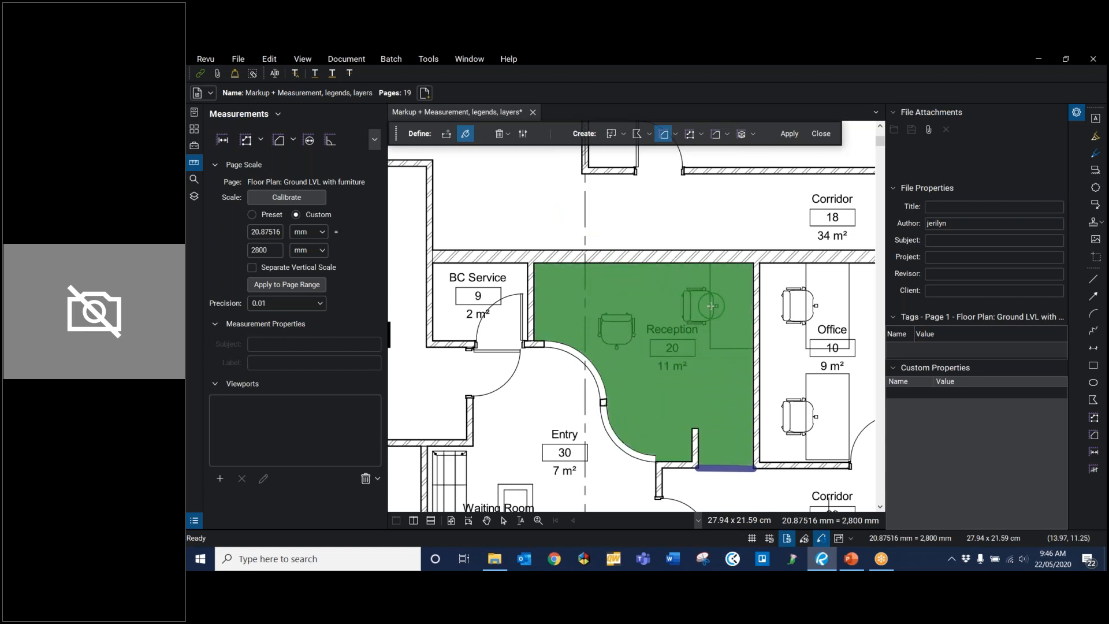
click(691, 134)
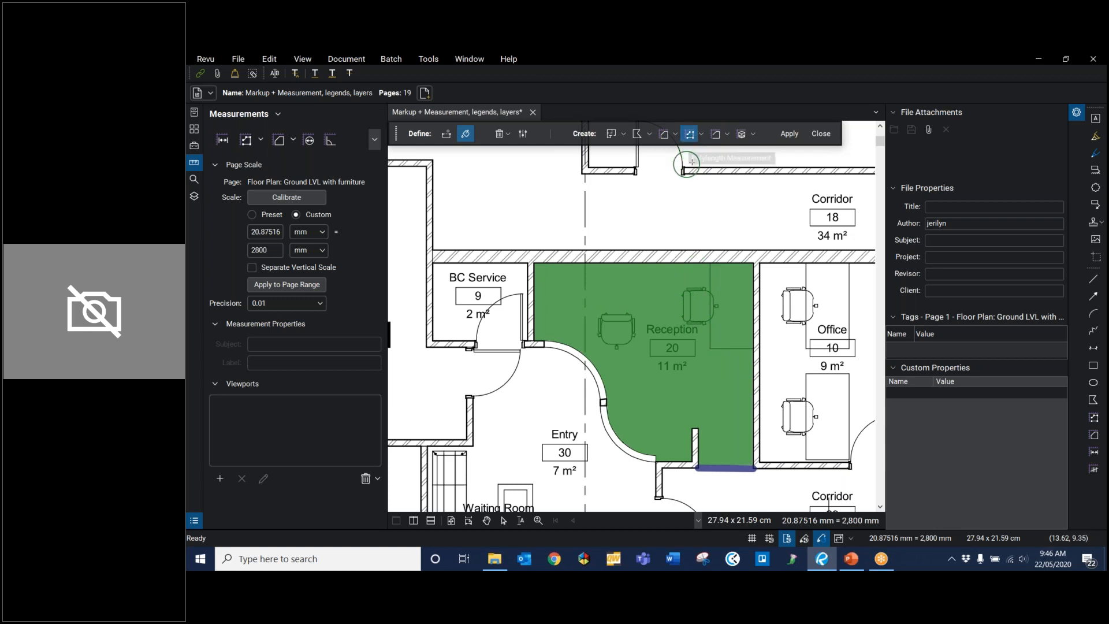
click(791, 134)
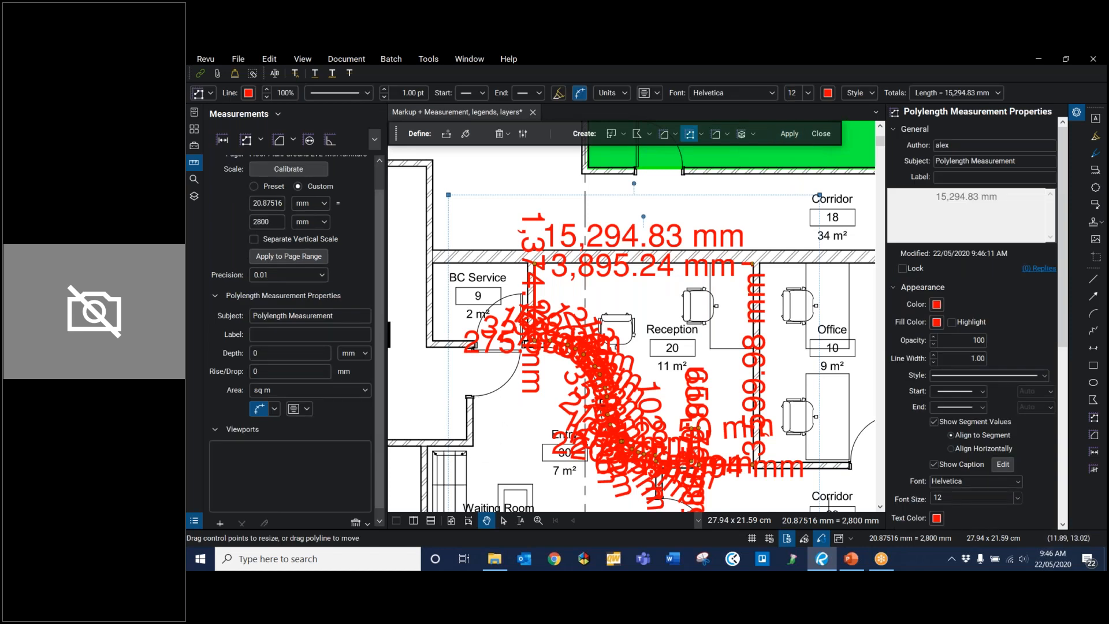
Step: Turn off the segment values on the Reception's polylength measurement
scroll(573, 448, up, 1)
scroll(580, 449, up, 1)
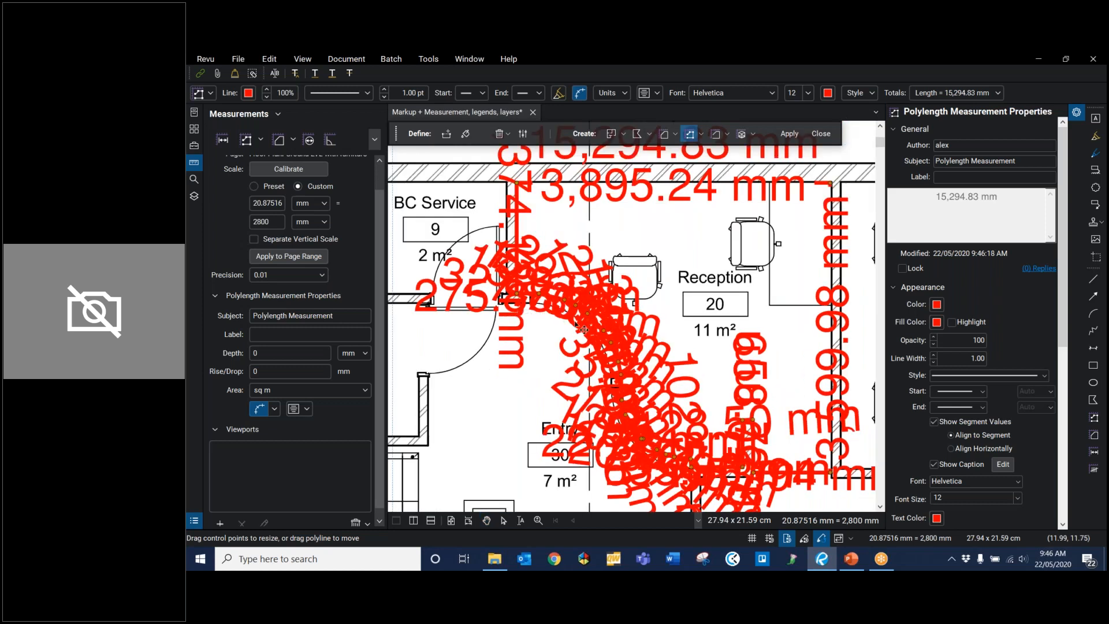
key(ctrl+z)
click(934, 422)
scroll(740, 407, down, 2)
scroll(740, 407, up, 1)
drag(558, 213, 510, 198)
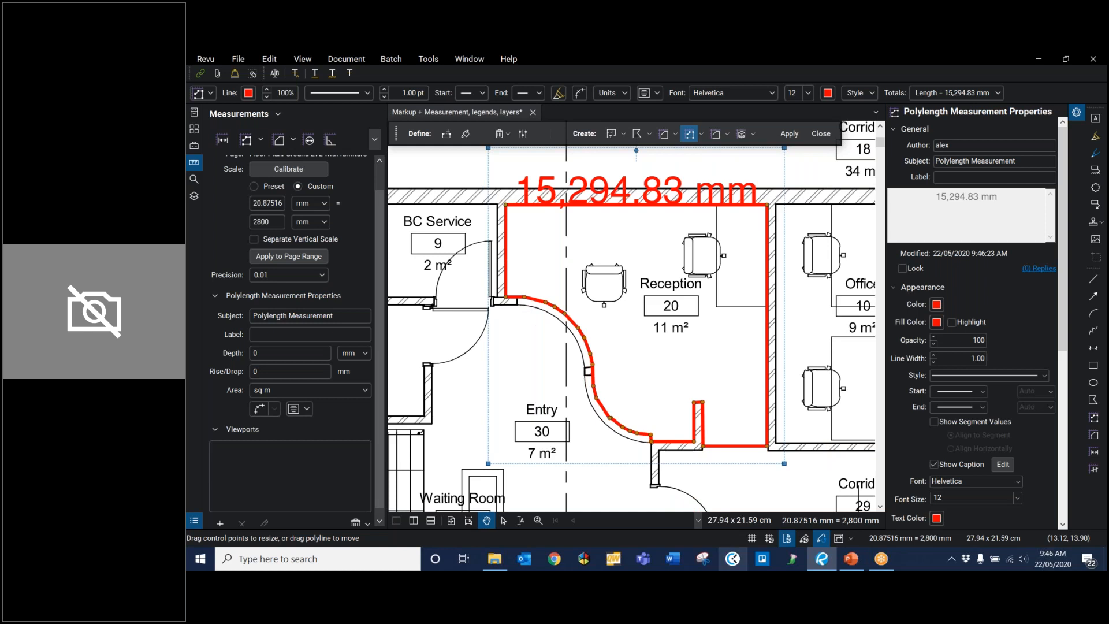
Step: Split the Reception polylength at the corner where the BC Service wall meets the curved wall
scroll(506, 431, up, 1)
scroll(531, 346, up, 1)
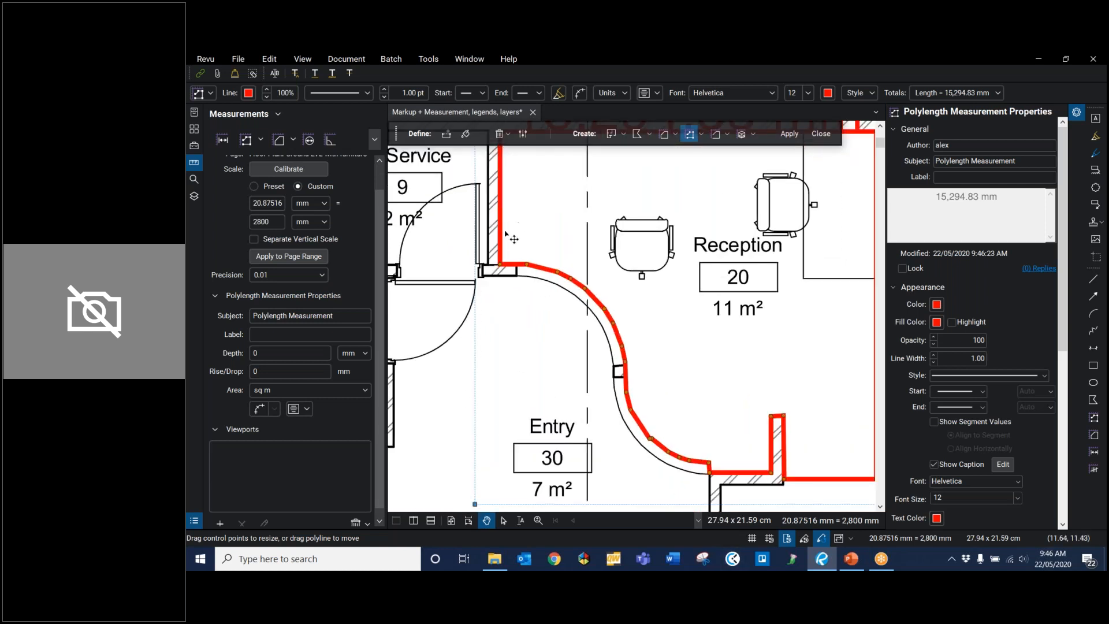
scroll(498, 262, up, 6)
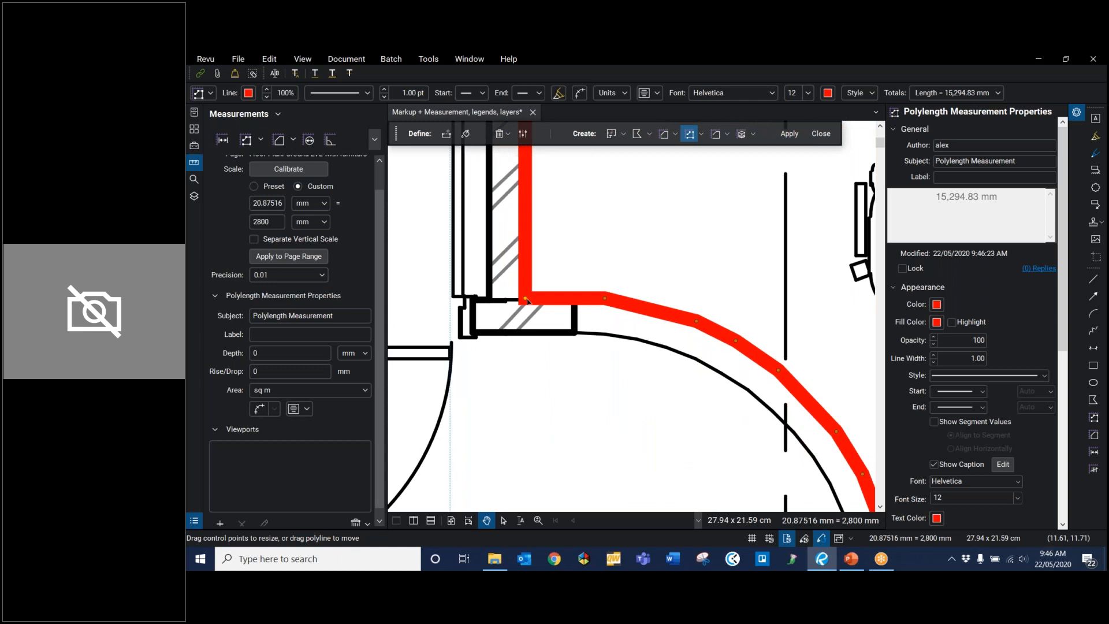
right_click(526, 301)
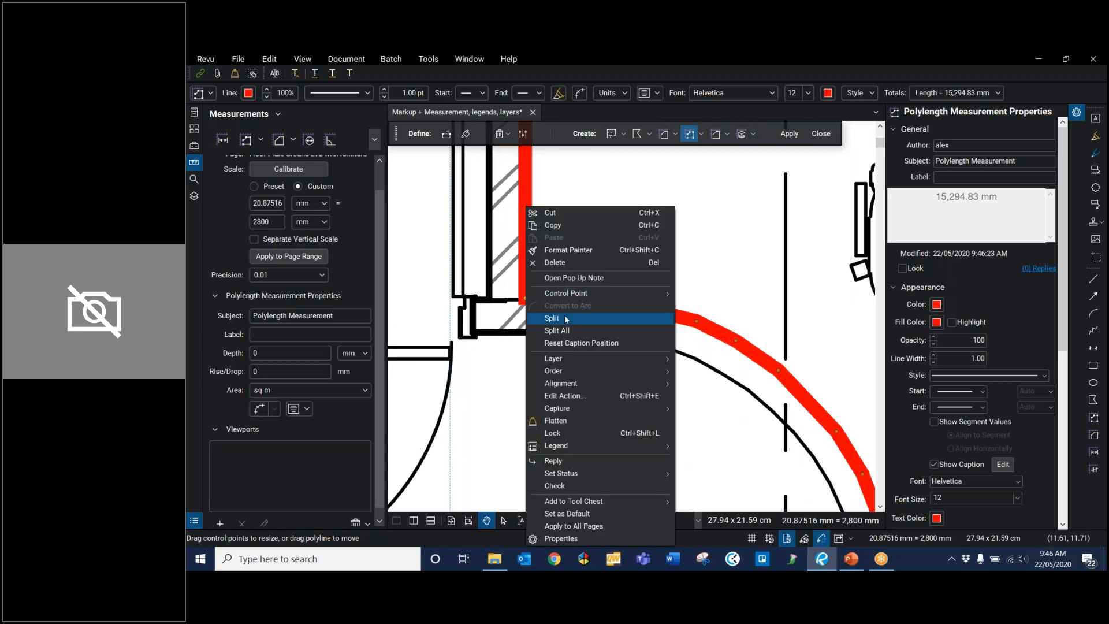
click(569, 319)
Step: Split the remaining Reception polylength at the lower end of the curved wall, by the straight partition near Corridor 29
scroll(658, 409, down, 6)
scroll(684, 271, up, 8)
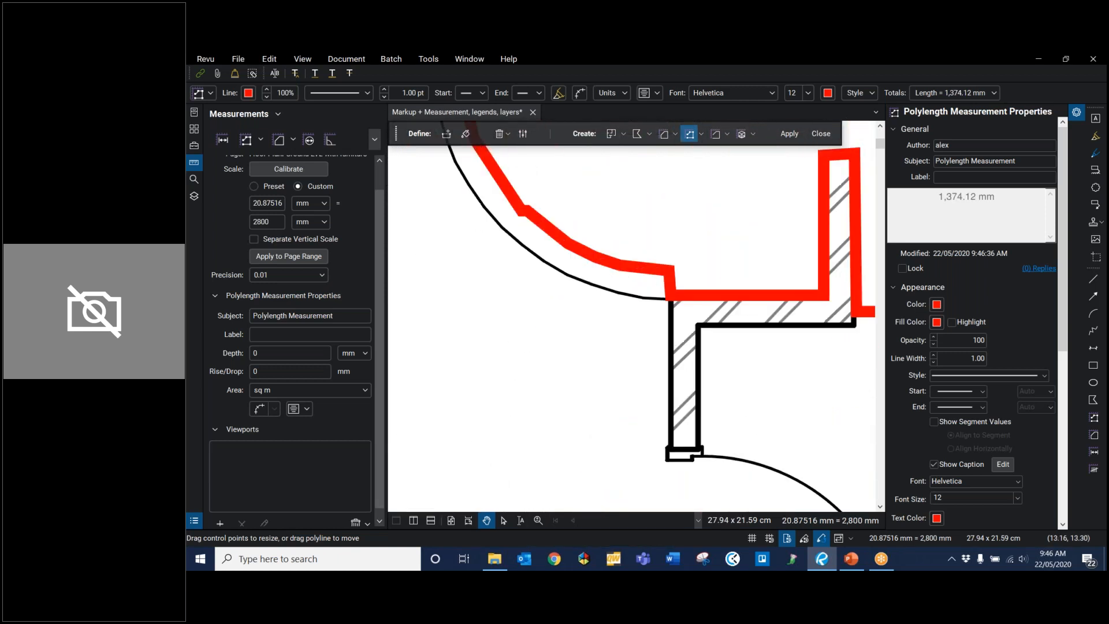
right_click(677, 269)
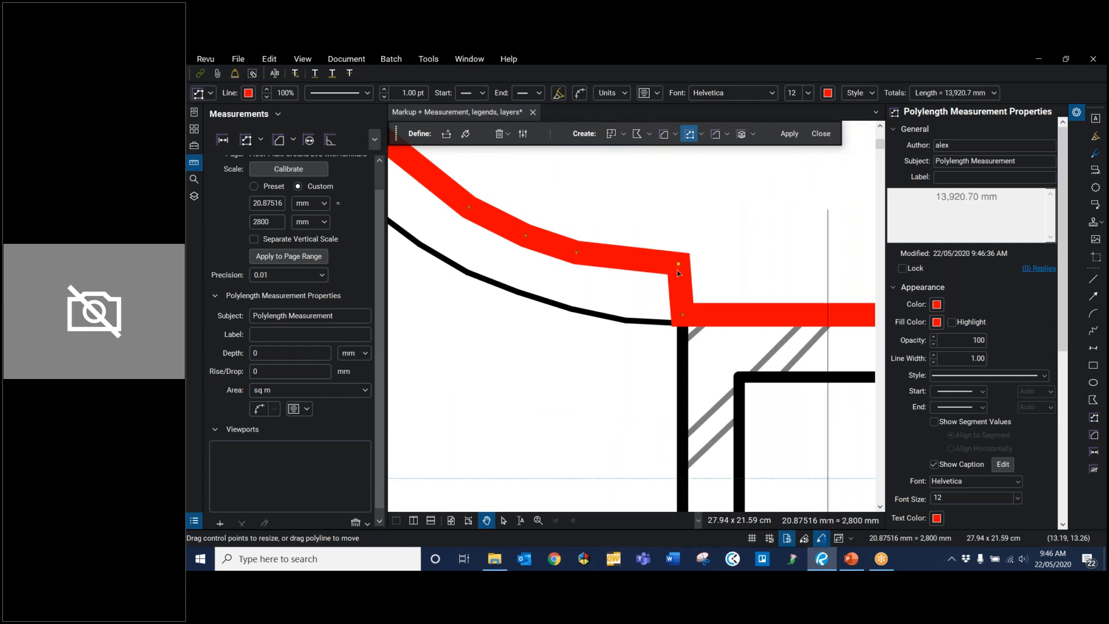
click(715, 318)
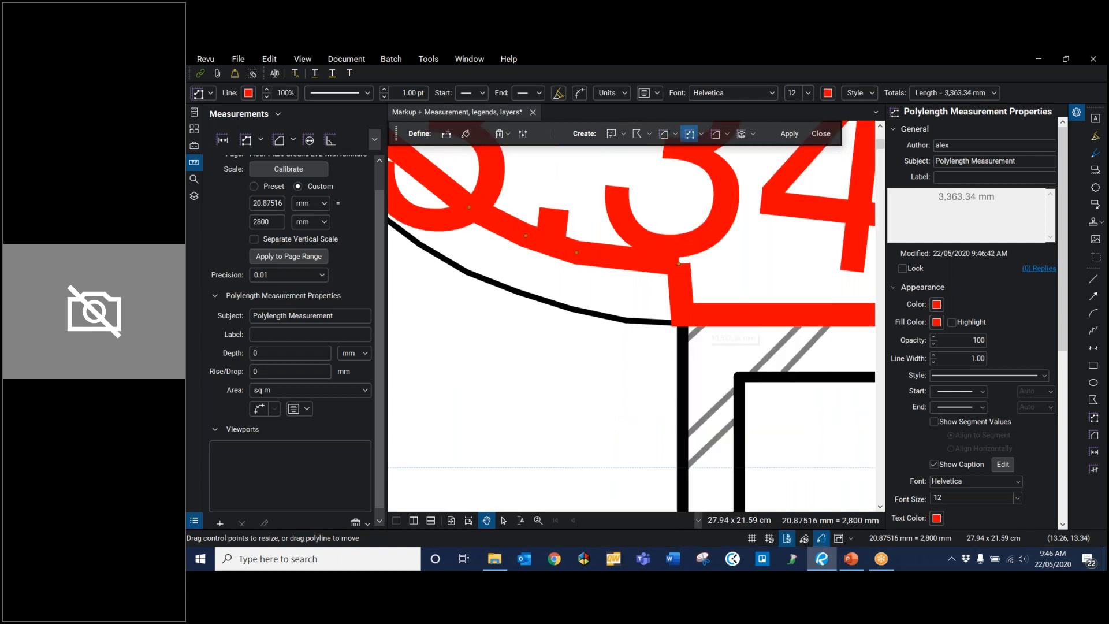
Step: Delete the two straight-wall pieces of the split Reception measurement, keeping and selecting only the curved wall's piece
scroll(716, 324, down, 3)
scroll(709, 319, down, 3)
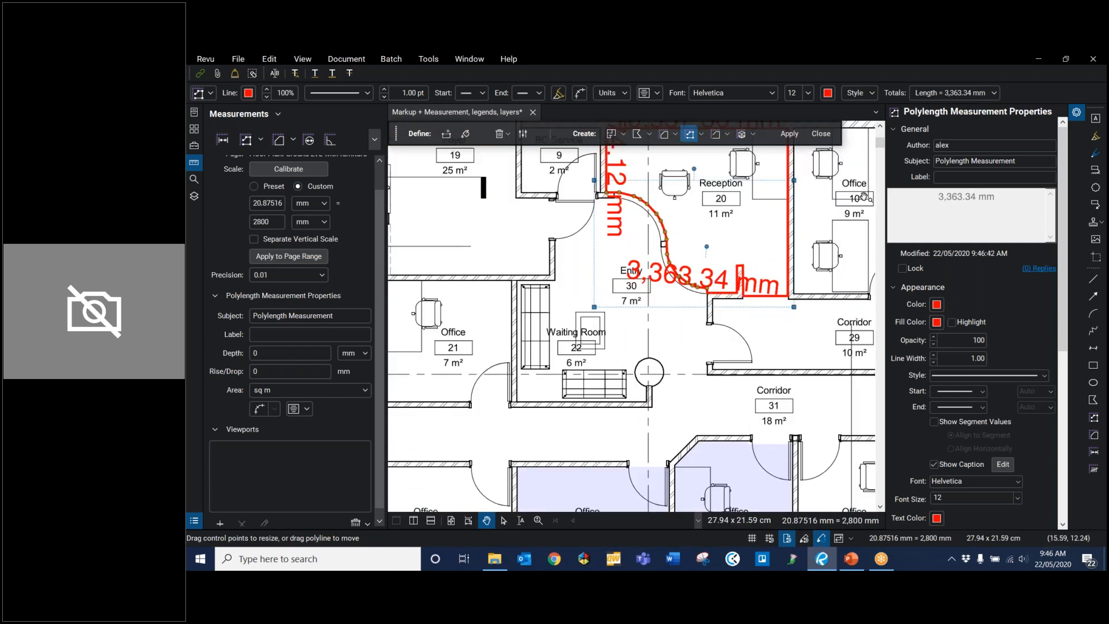
scroll(656, 279, up, 1)
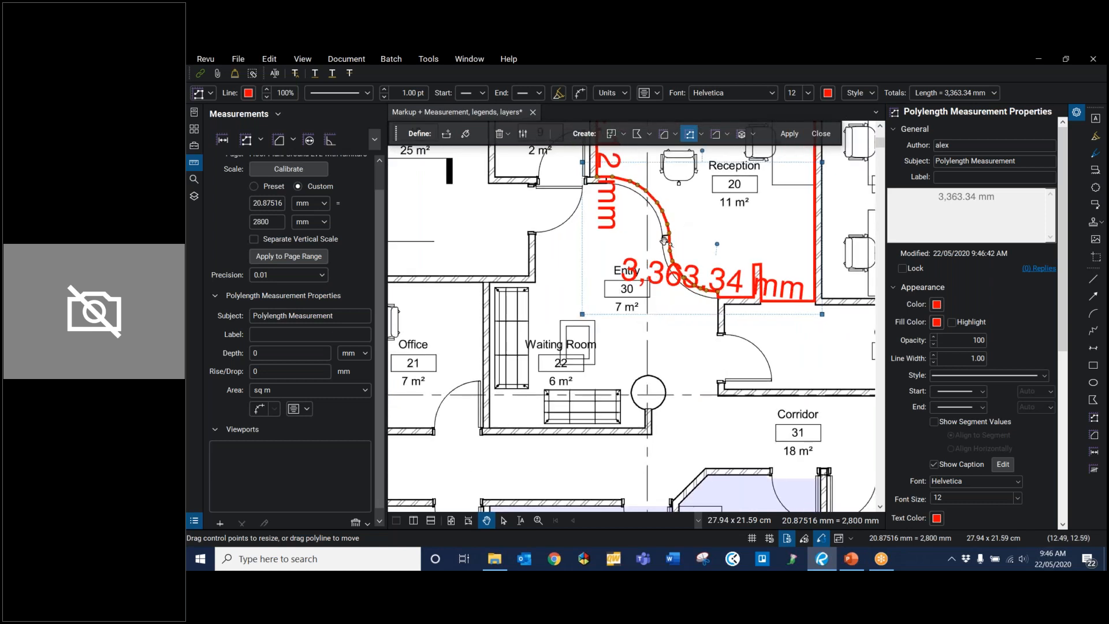
scroll(657, 279, down, 1)
drag(685, 151, 635, 272)
click(598, 274)
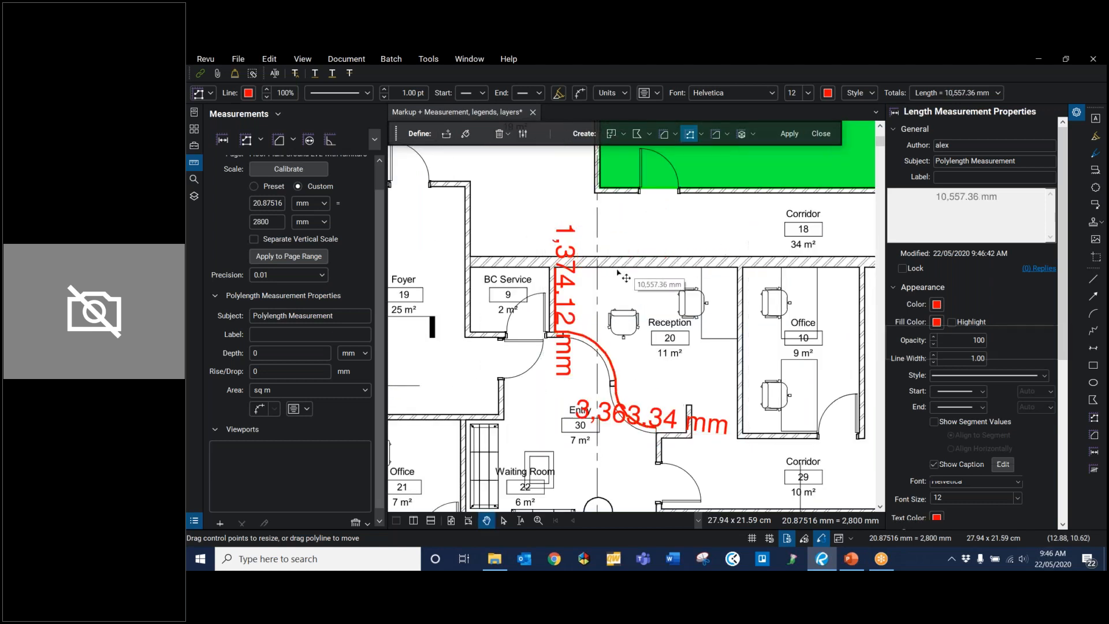
click(556, 301)
key(Delete)
click(583, 334)
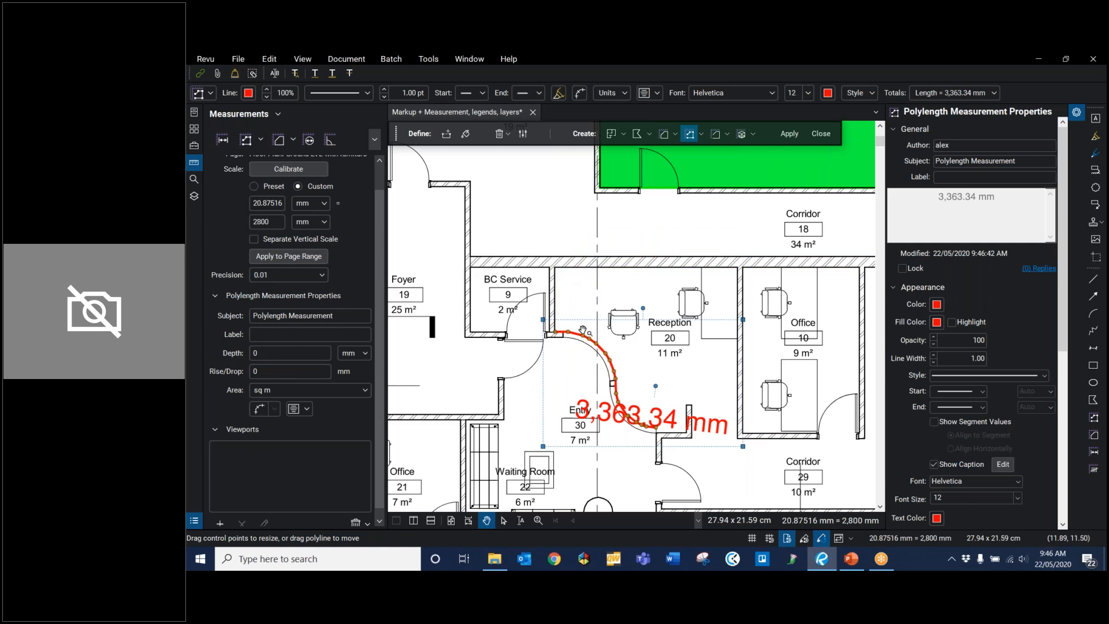
Step: Move the curved wall measurement's caption out of the Entry into the Reception and rotate it closer to horizontal
scroll(590, 396, up, 2)
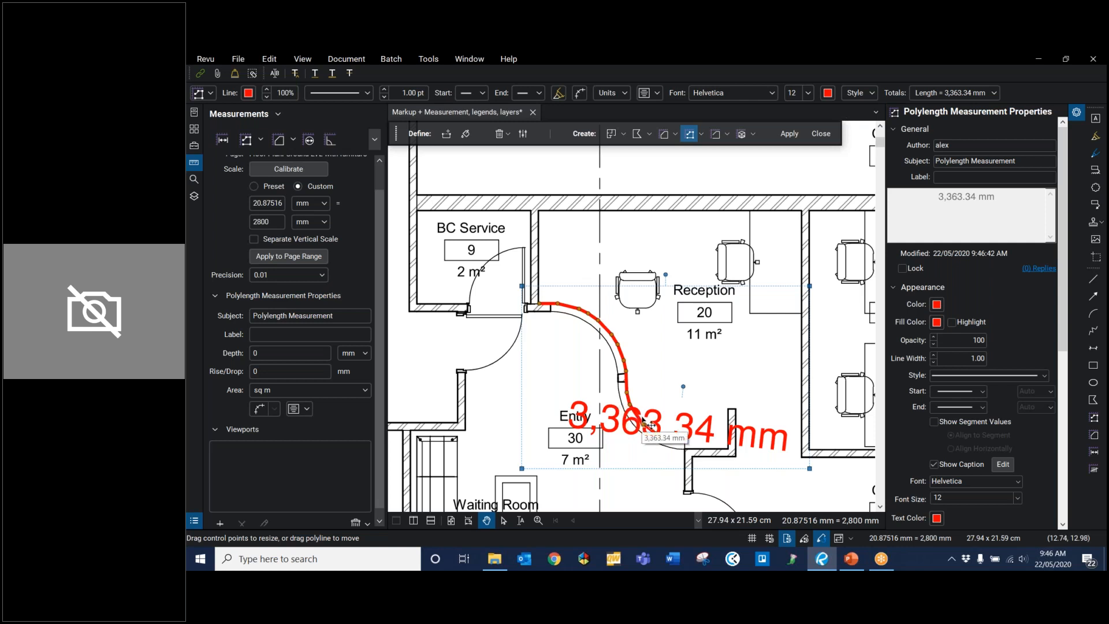
drag(643, 421, 685, 442)
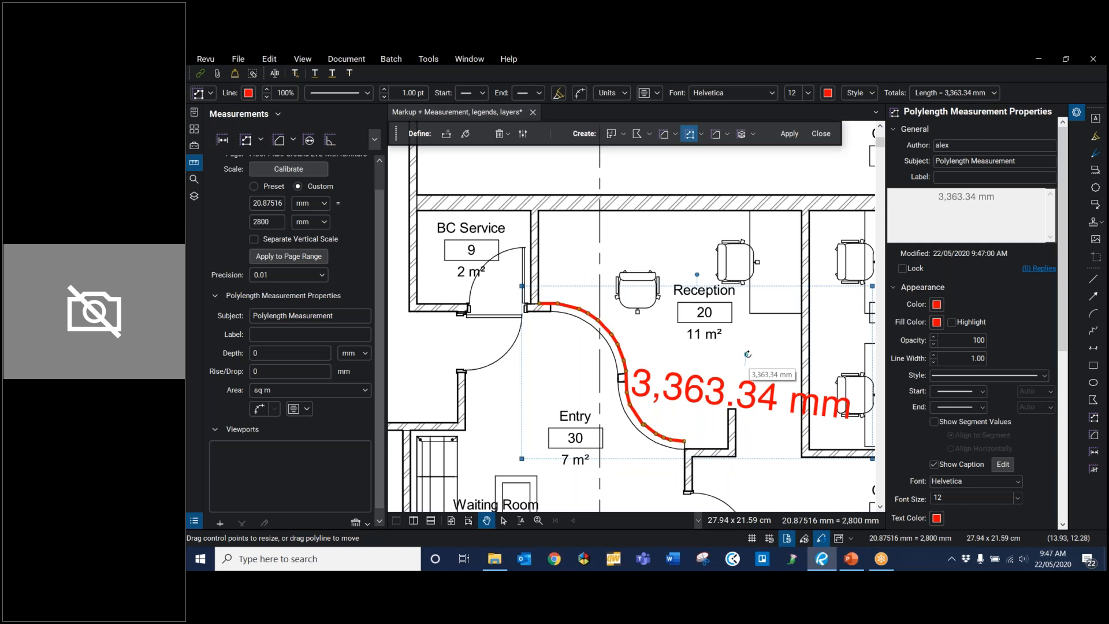
drag(747, 354, 748, 354)
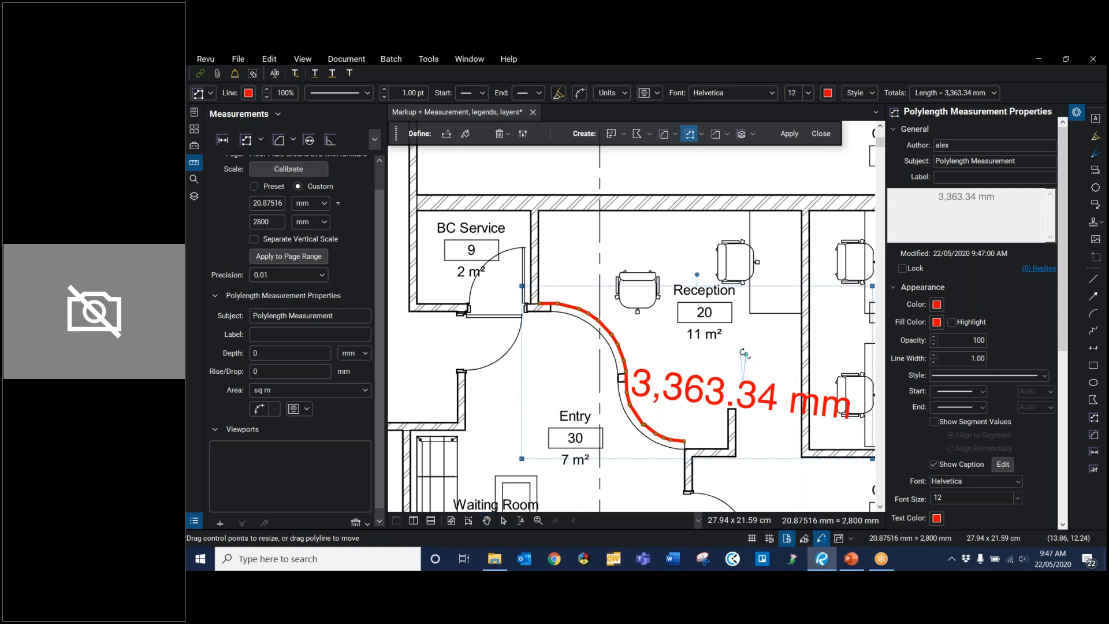
drag(747, 356, 739, 353)
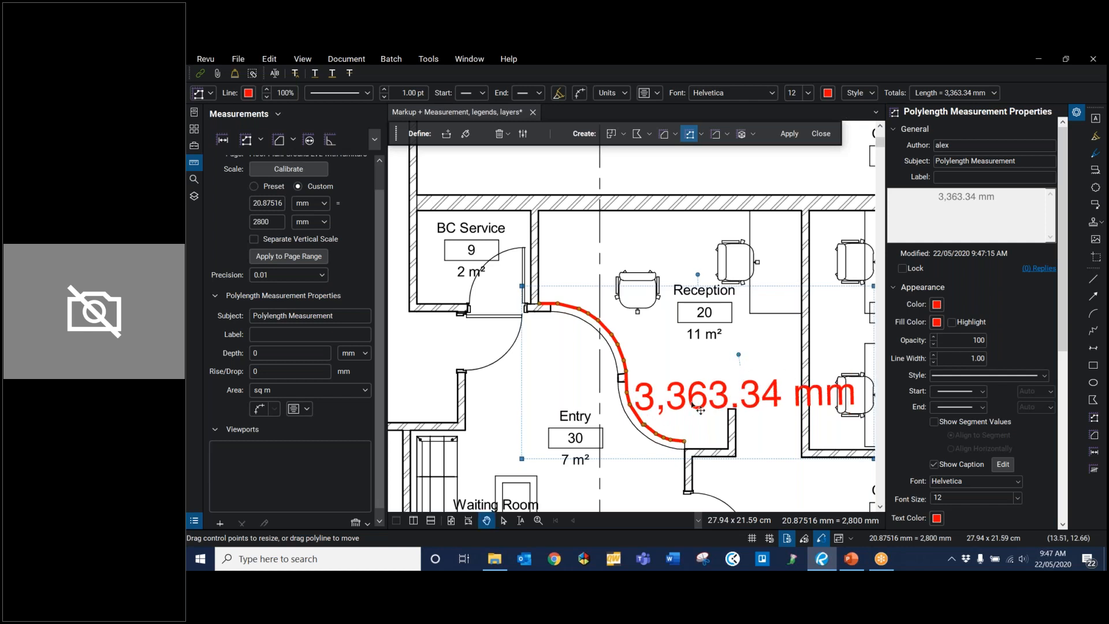
click(620, 437)
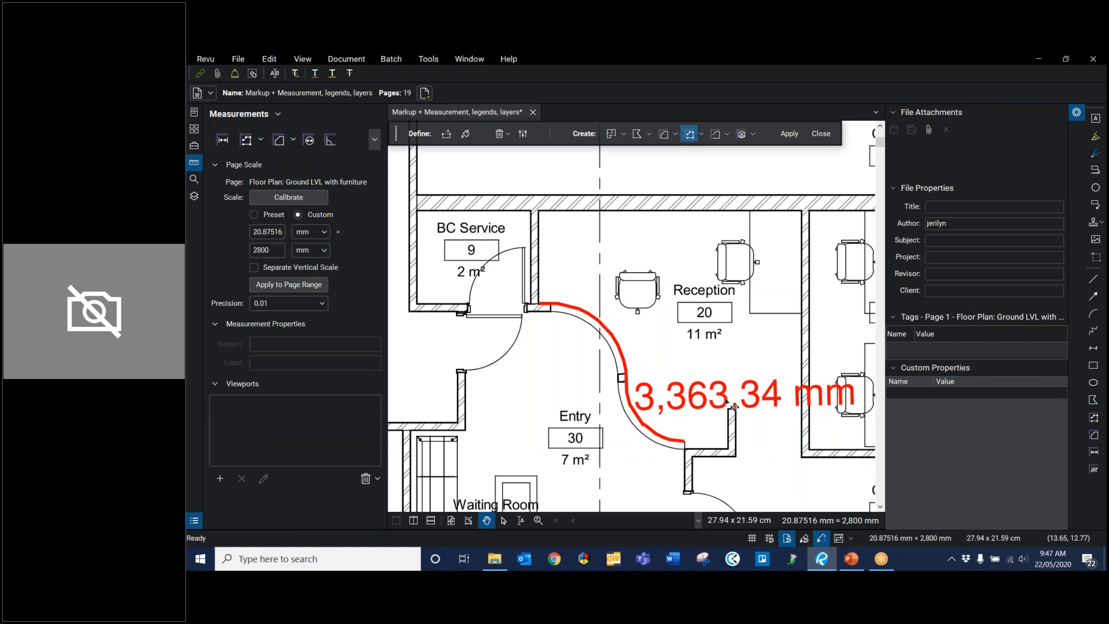
Step: Delete the curved wall's polylength measurement from the Reception
scroll(730, 403, down, 1)
scroll(739, 411, down, 2)
click(759, 404)
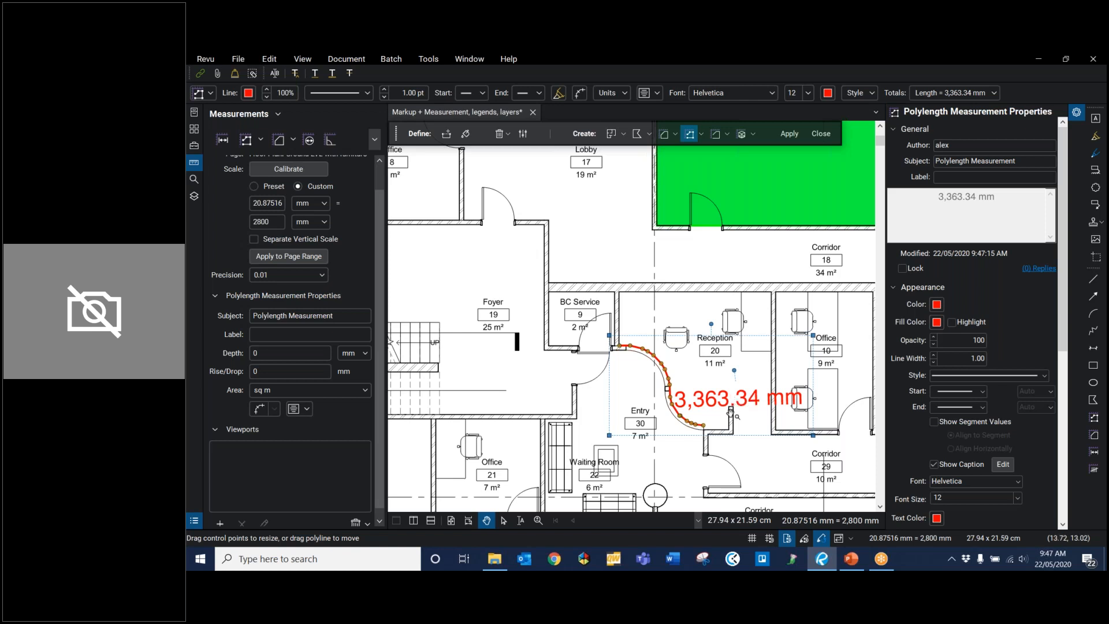
click(669, 375)
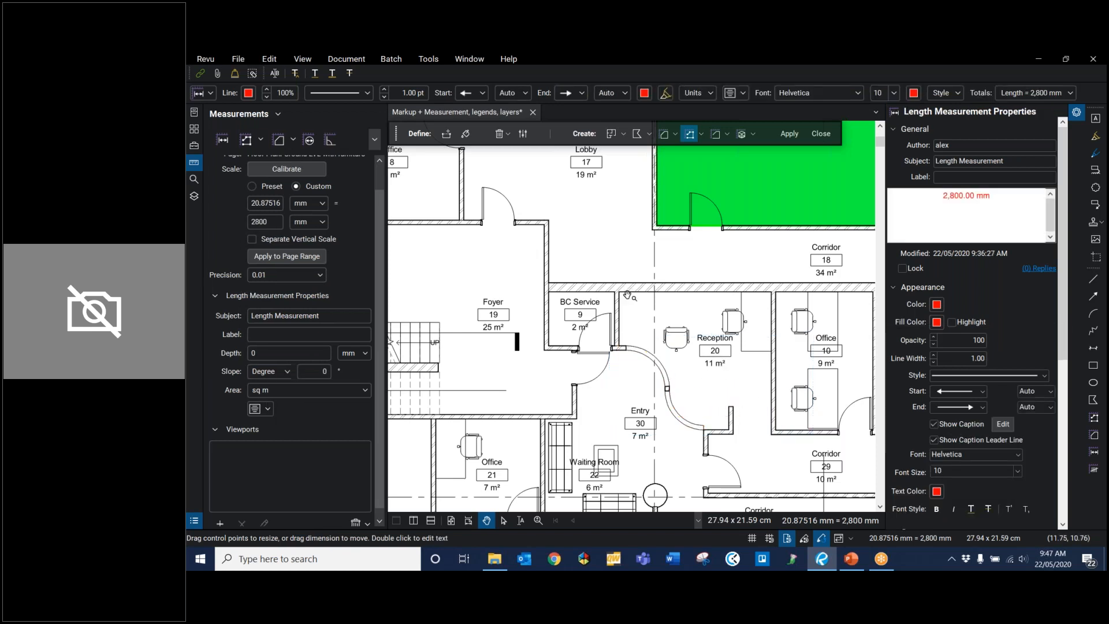
Step: Start an area measurement with the subject Carpet and the label Type B
scroll(669, 375, down, 3)
scroll(672, 195, down, 1)
drag(672, 195, 662, 250)
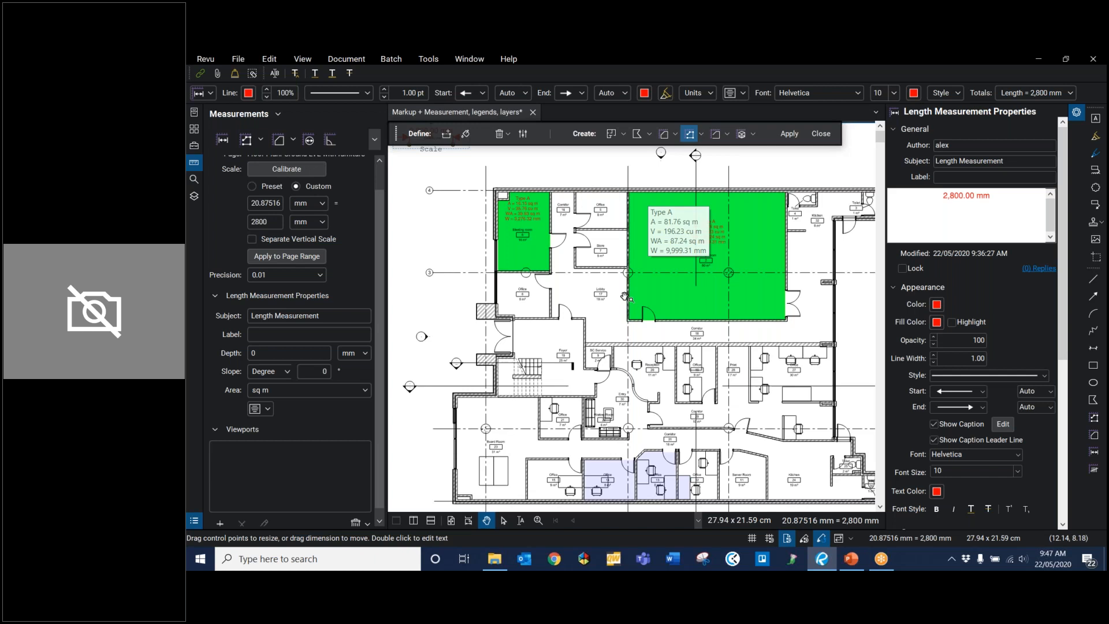
scroll(285, 205, up, 1)
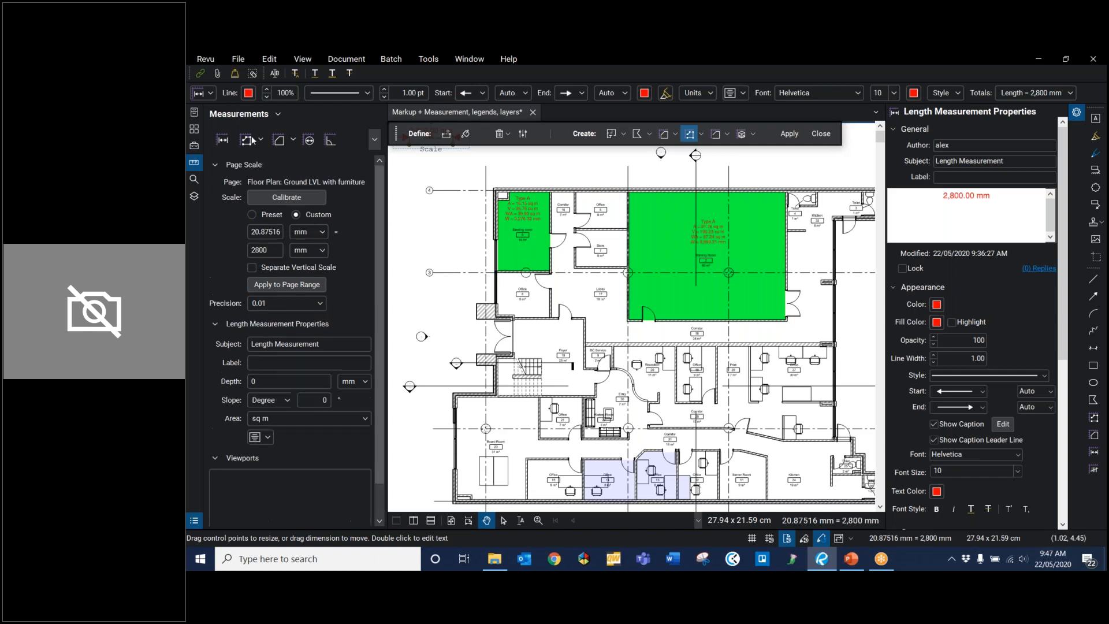
click(278, 140)
drag(325, 349, 200, 351)
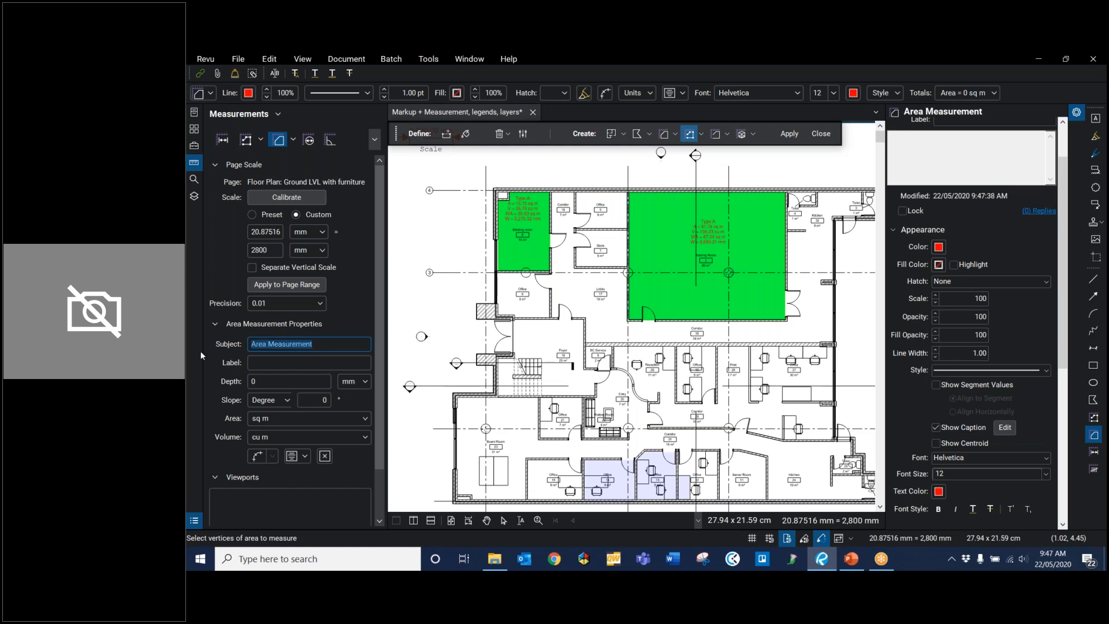
text(Carle)
key(BackSpace)
key(BackSpace)
text(pet=)
Step: Set the Type B area measurement's depth to 2400 mm
click(264, 386)
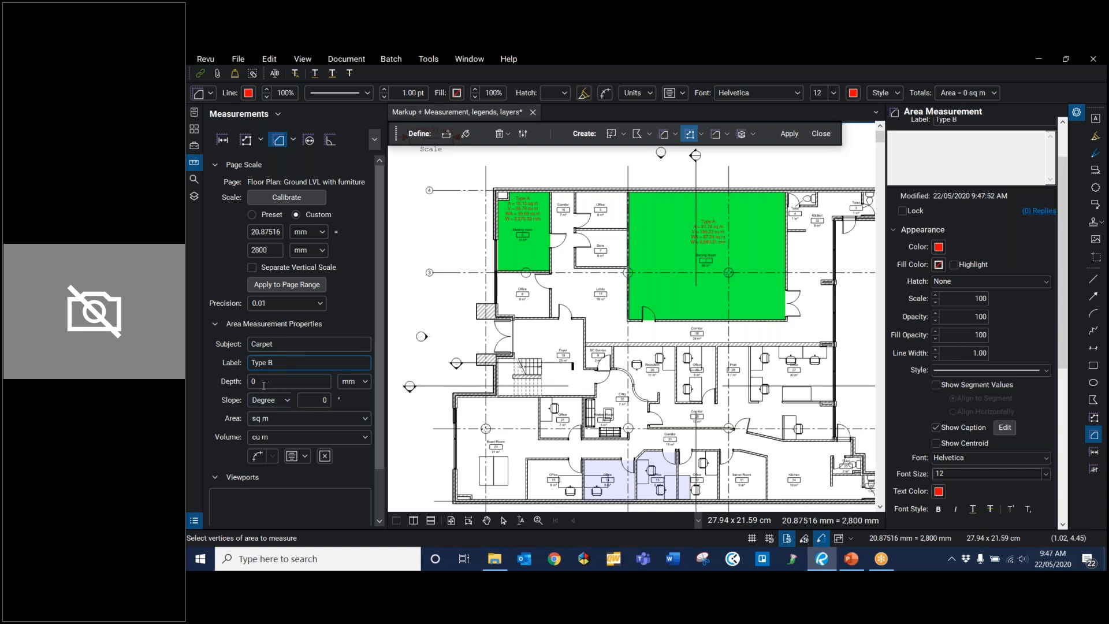
click(263, 383)
key(BackSpace)
text(2400)
Step: Measure the rectangular area of Office 10, between the Reception and the Print room, from corner to corner
scroll(557, 405, down, 1)
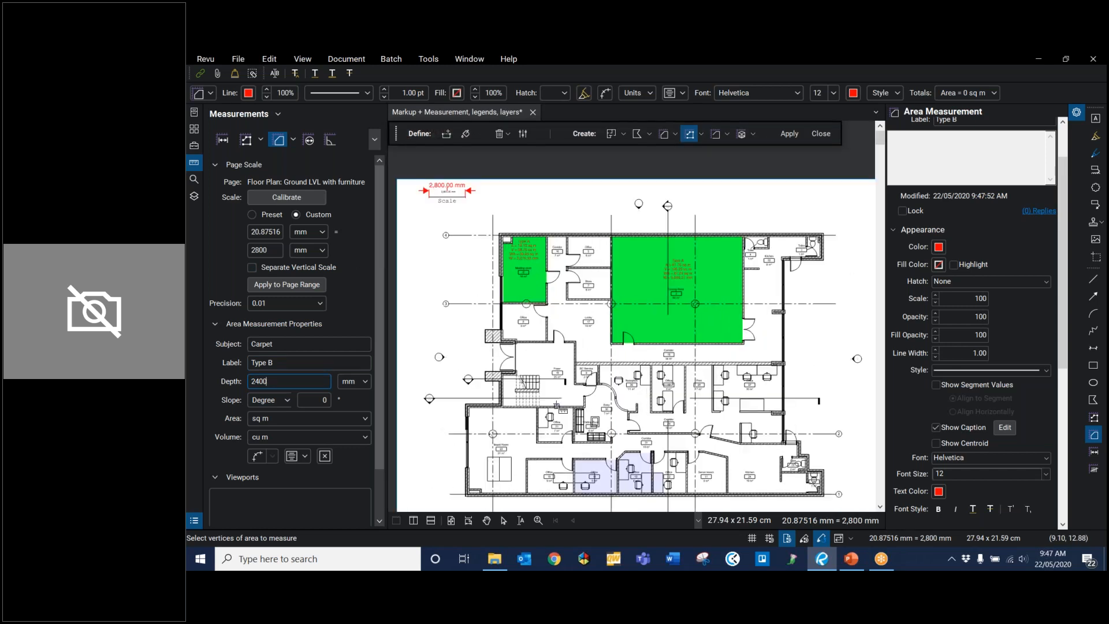
scroll(656, 394, up, 5)
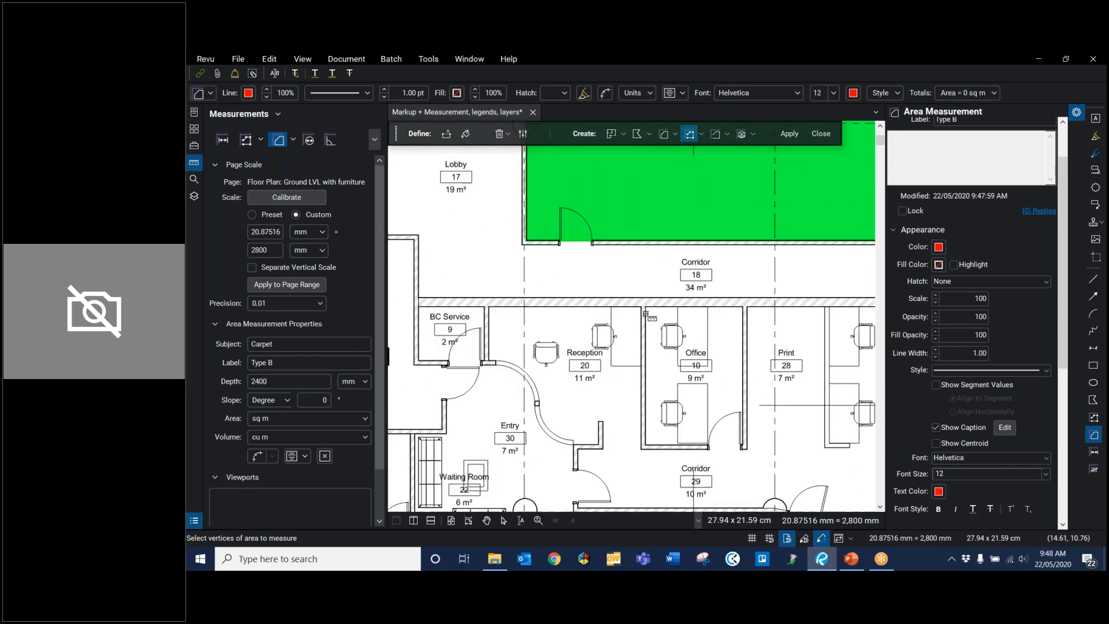
click(645, 308)
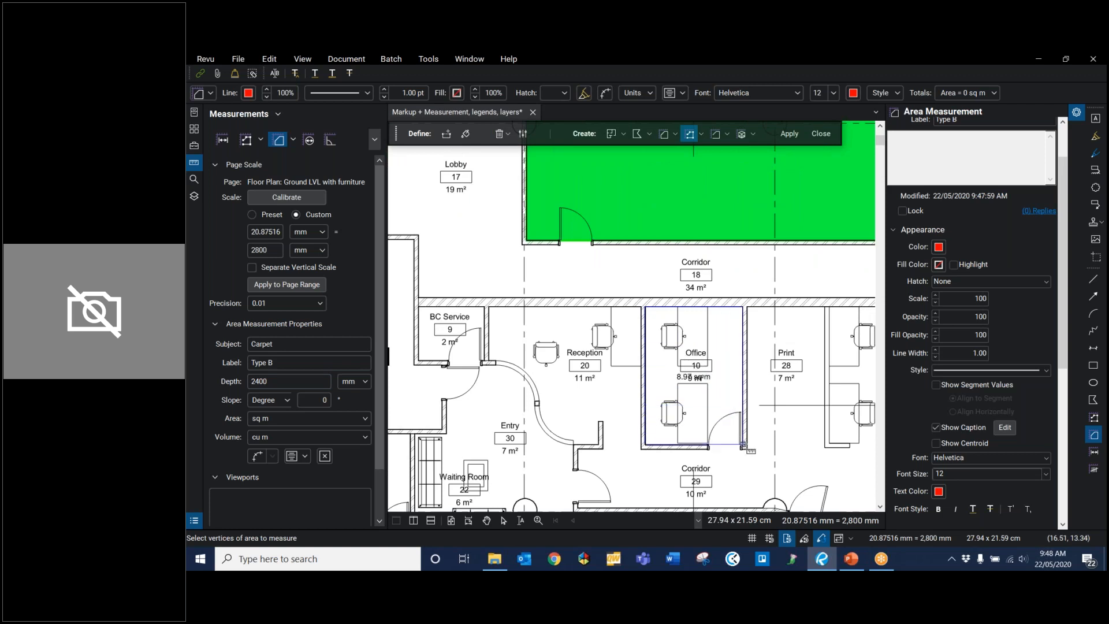
click(743, 445)
key(Escape)
Step: Give the Office 10 measurement a blue outline and a highlighted blue fill, and move its caption higher within the room
click(710, 370)
click(939, 247)
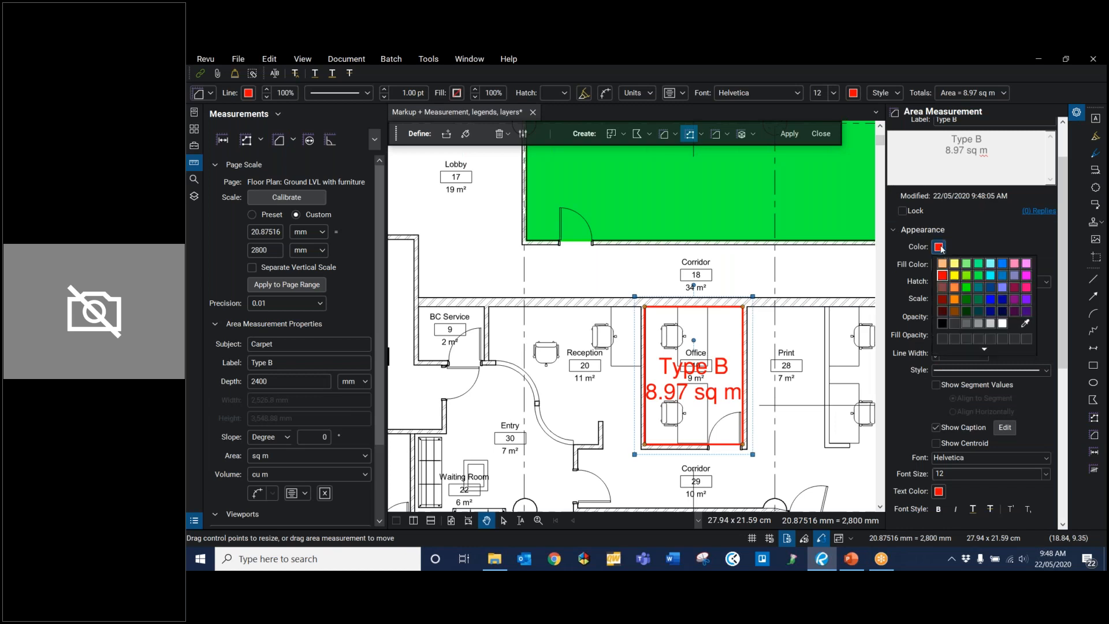
click(992, 299)
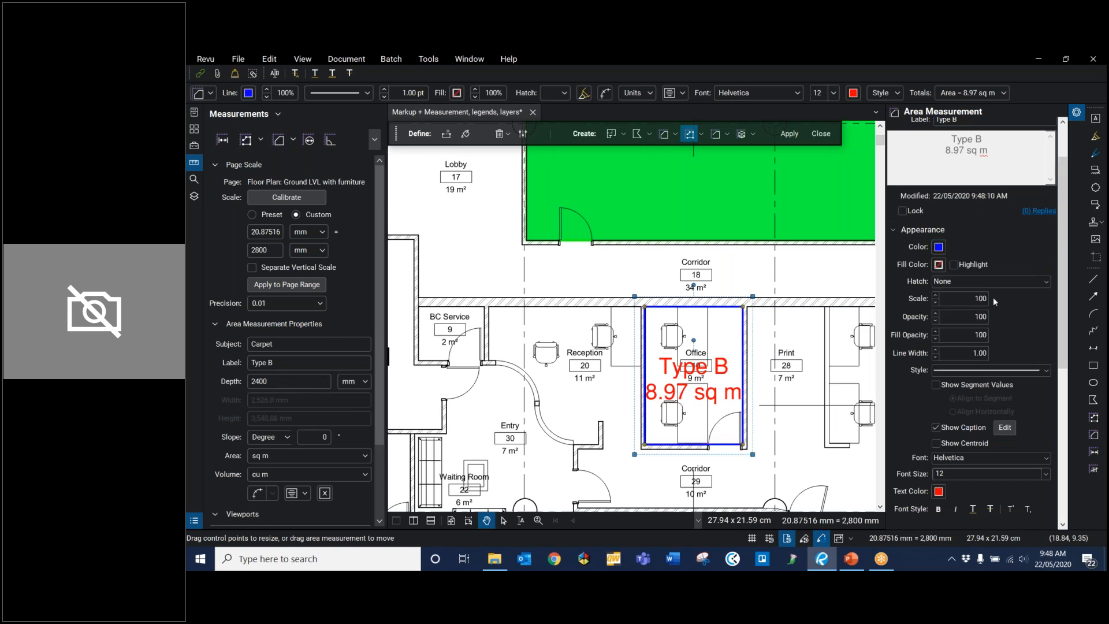
click(938, 265)
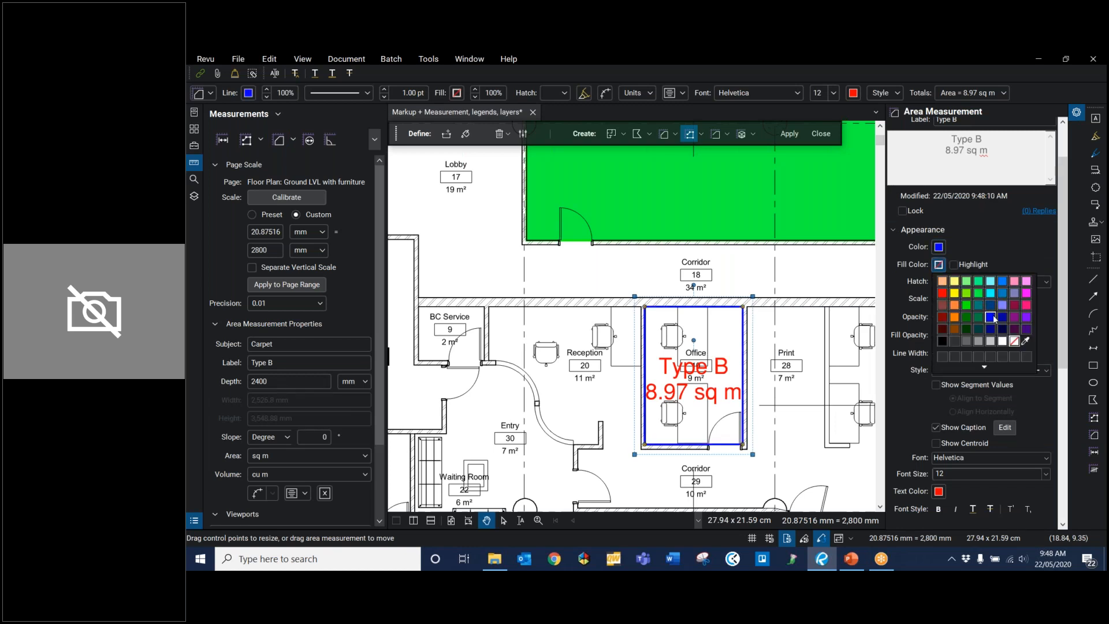
click(991, 317)
click(954, 265)
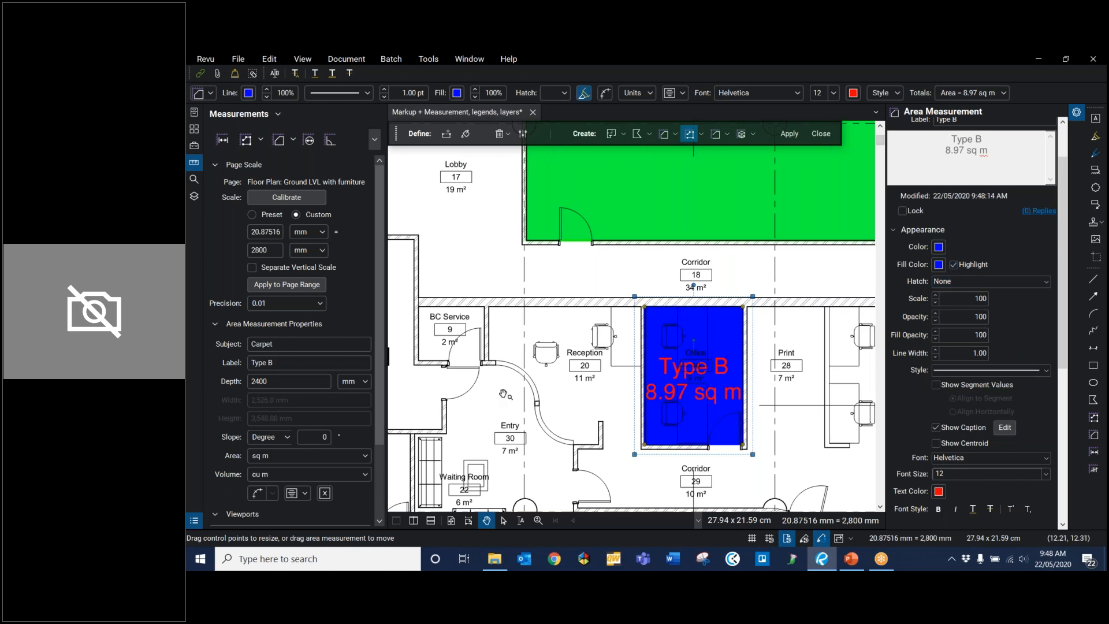
drag(680, 366, 681, 335)
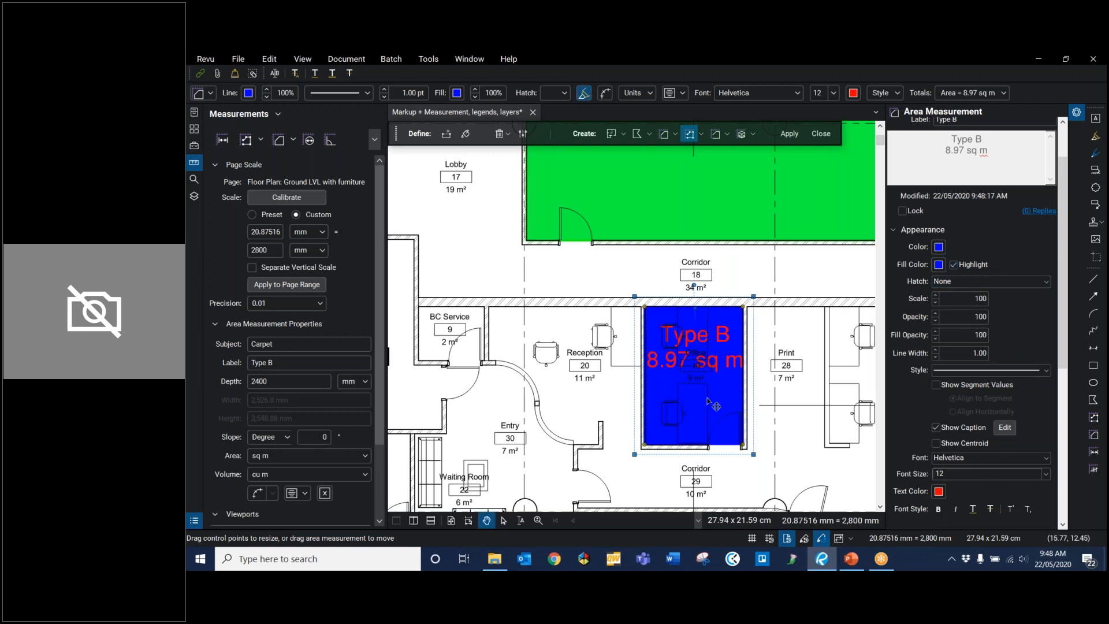
Step: Add the blue Type B measurement to the Webinar tool set and switch the saved tool to its reusable properties mode
scroll(751, 412, down, 3)
scroll(751, 413, up, 1)
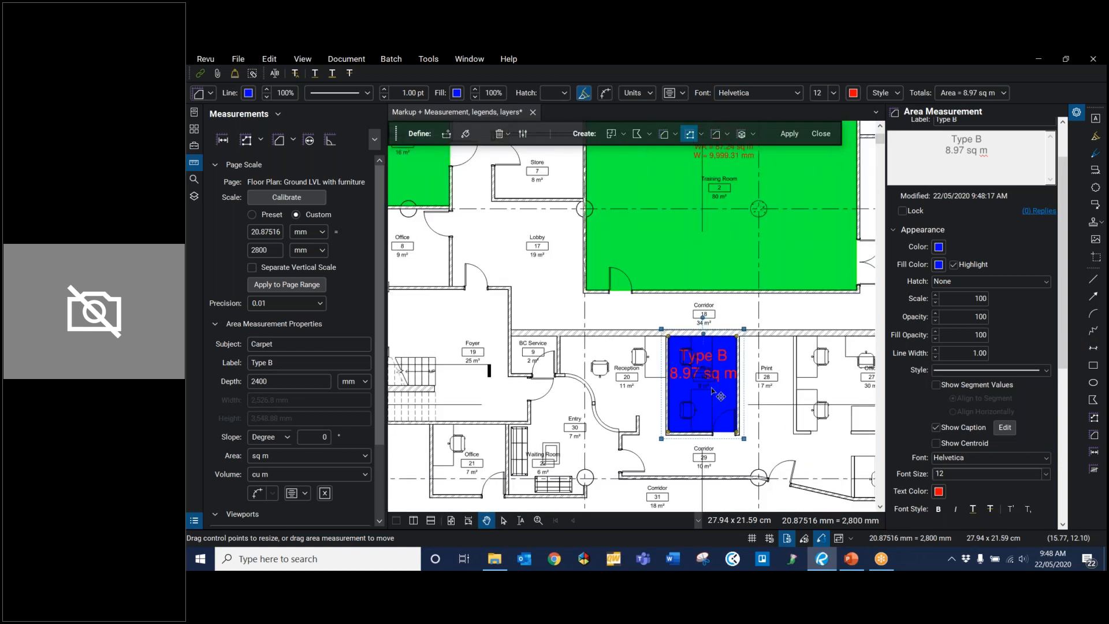
right_click(711, 394)
mouse_move(843, 501)
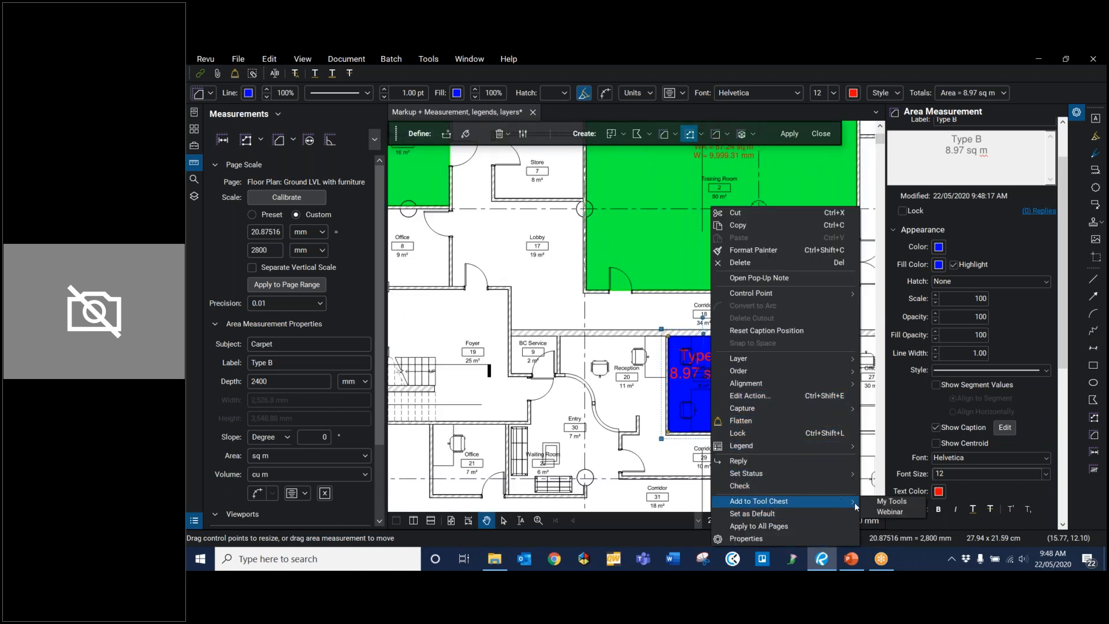
click(894, 512)
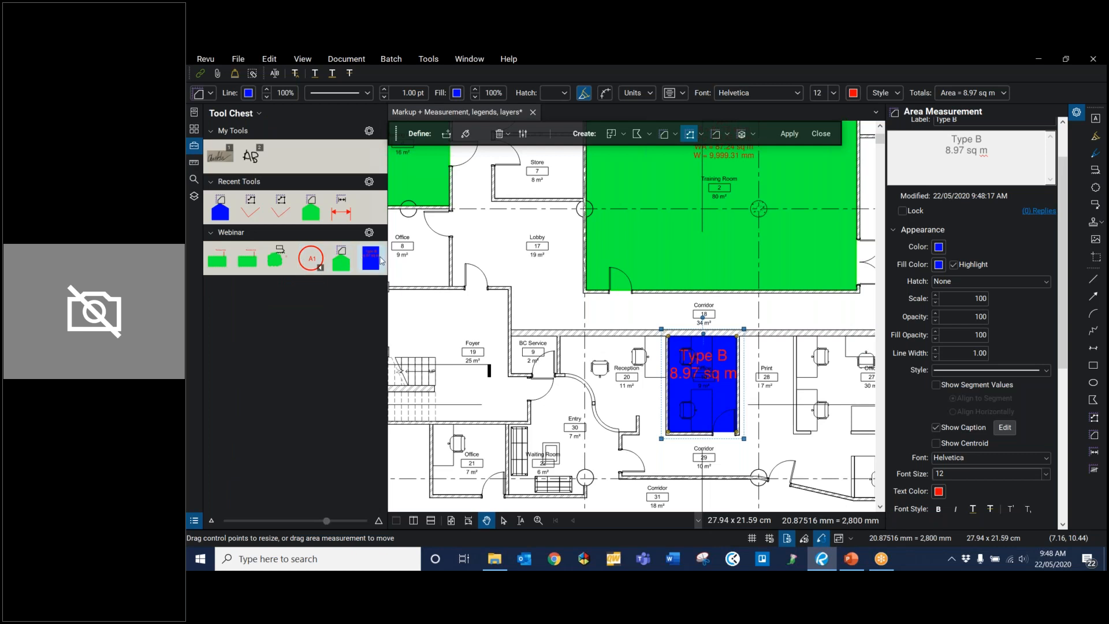
click(371, 260)
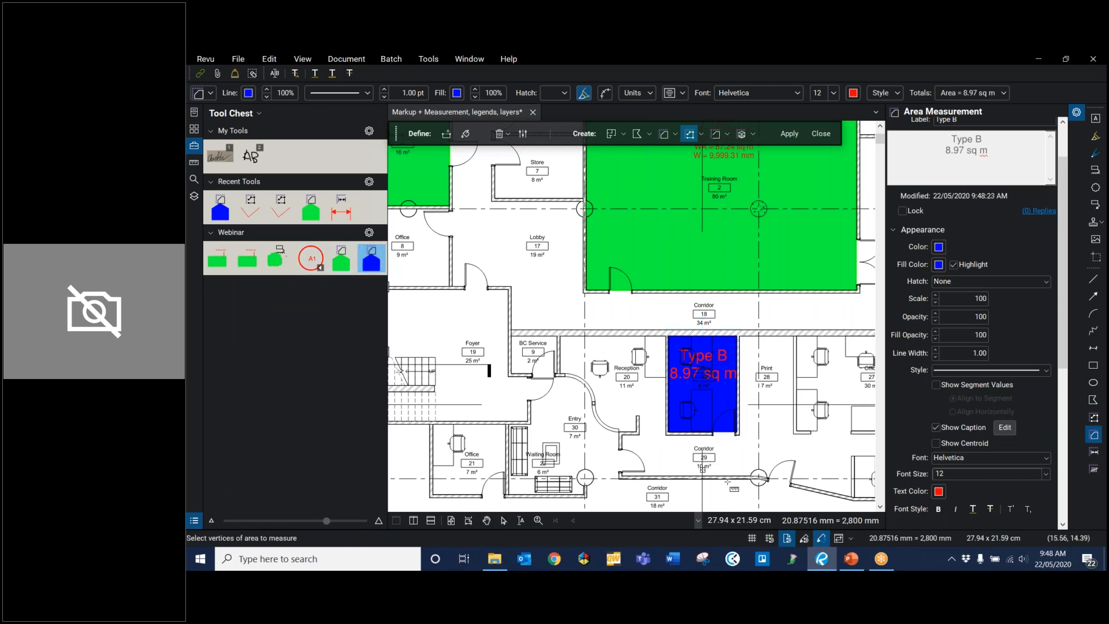
Step: Measure the rectangular floor area of Office 21, beside the Waiting Room, with the blue Type B tool
scroll(543, 386, down, 2)
scroll(605, 311, up, 3)
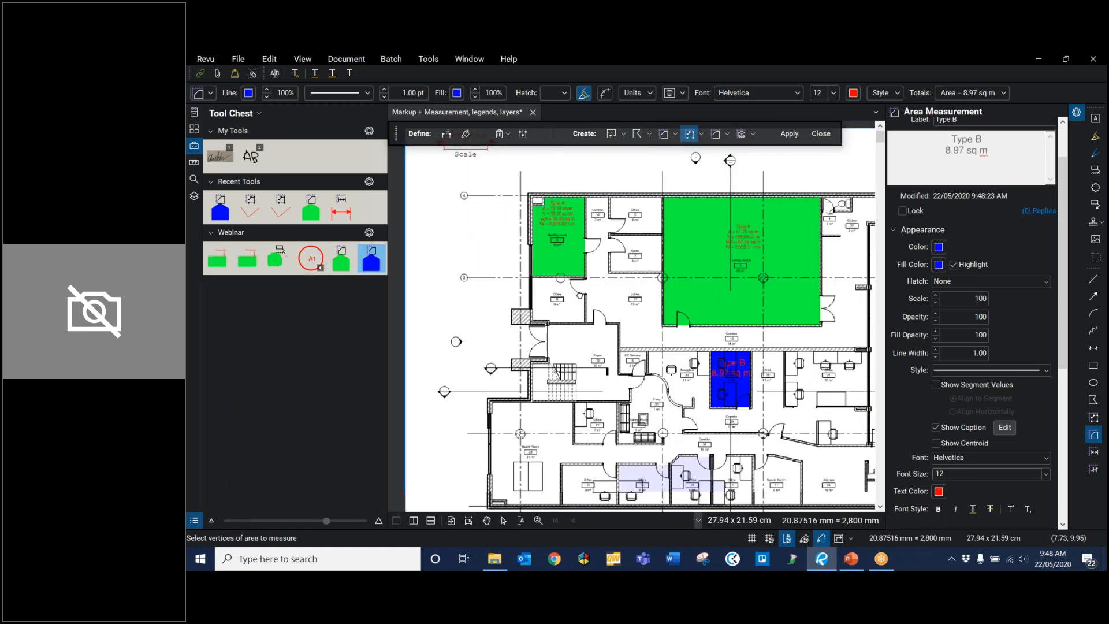
scroll(605, 310, up, 3)
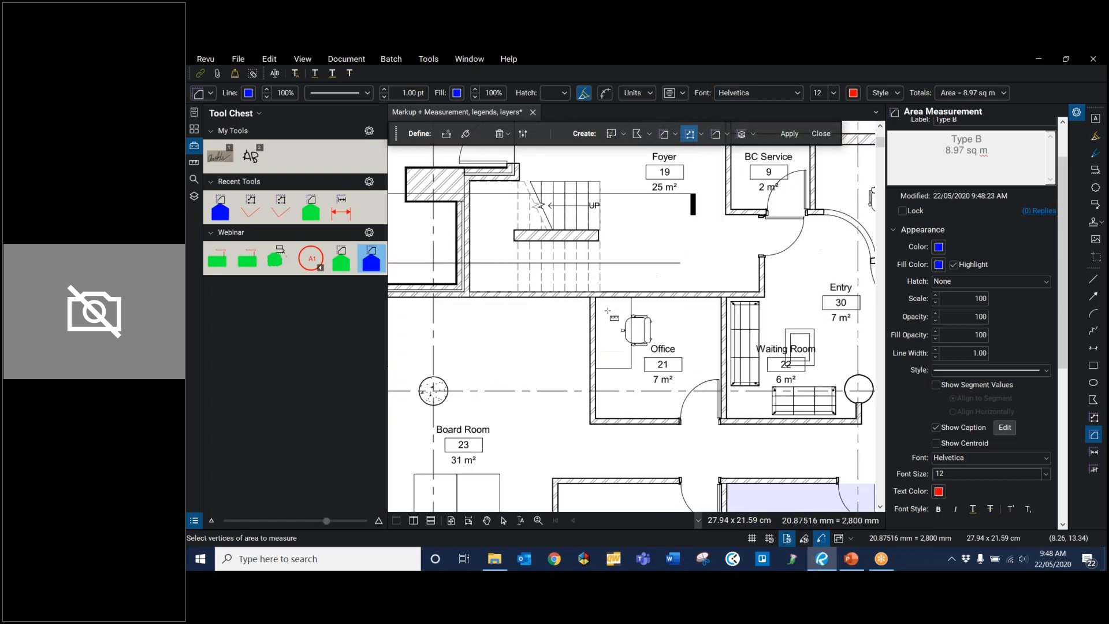
click(593, 295)
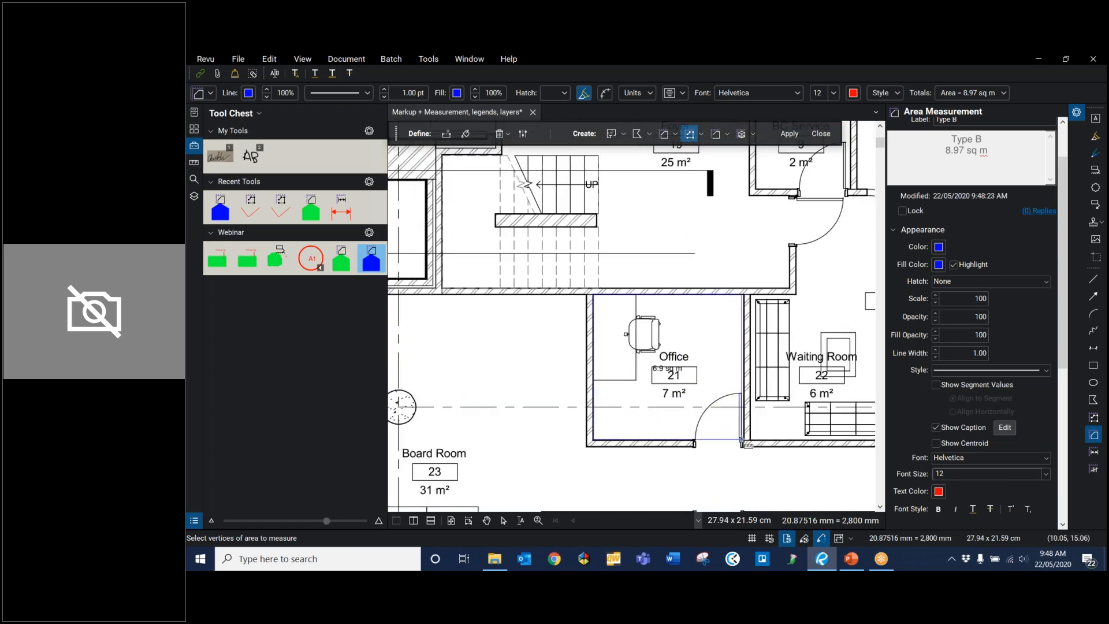
click(742, 444)
Step: Measure the rectangular office between the Board Room and Office 14 as another blue Type B area
scroll(784, 420, down, 1)
scroll(784, 420, down, 3)
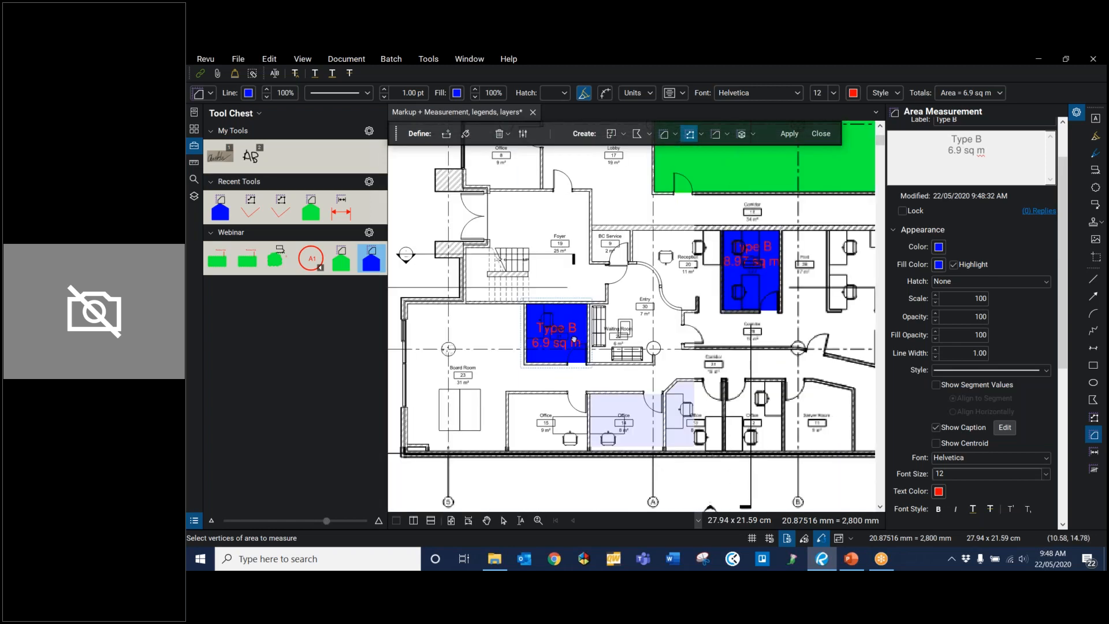
scroll(570, 368, up, 3)
click(484, 301)
click(648, 417)
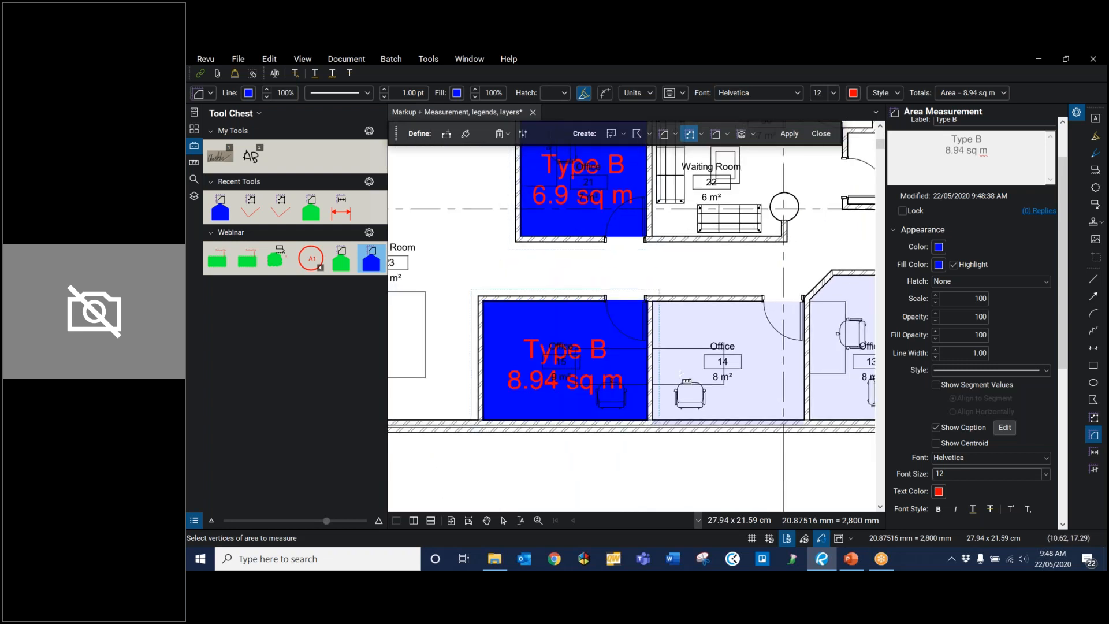
Step: Trace the angled outline of Server Room 11 corner by corner with the green Type A tool from the Webinar set
scroll(676, 361, down, 3)
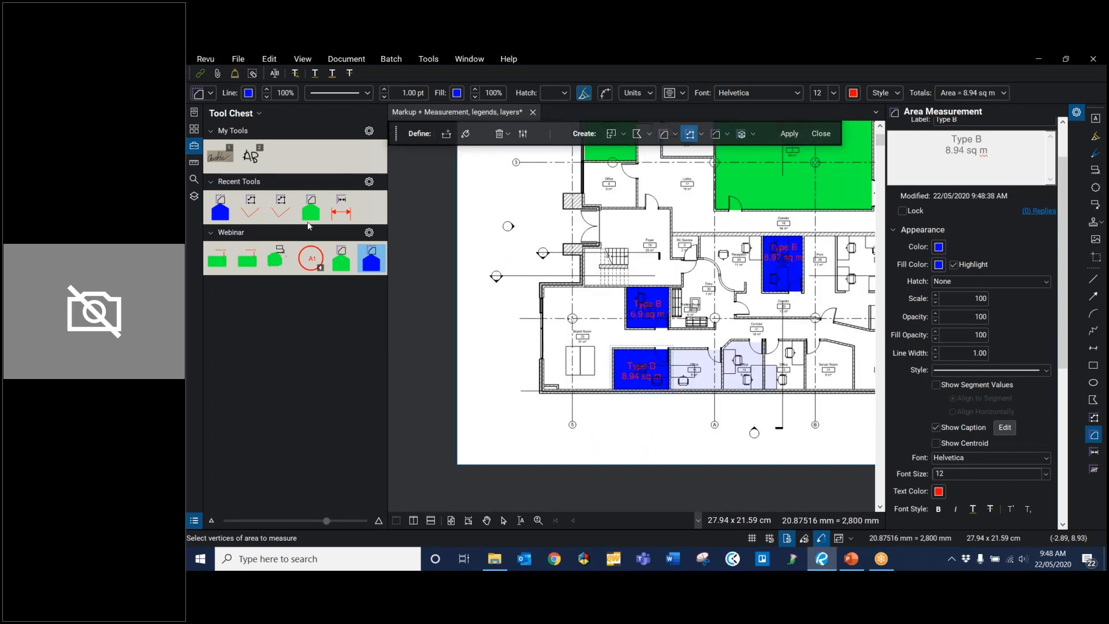
click(342, 260)
scroll(744, 282, down, 1)
scroll(838, 352, up, 5)
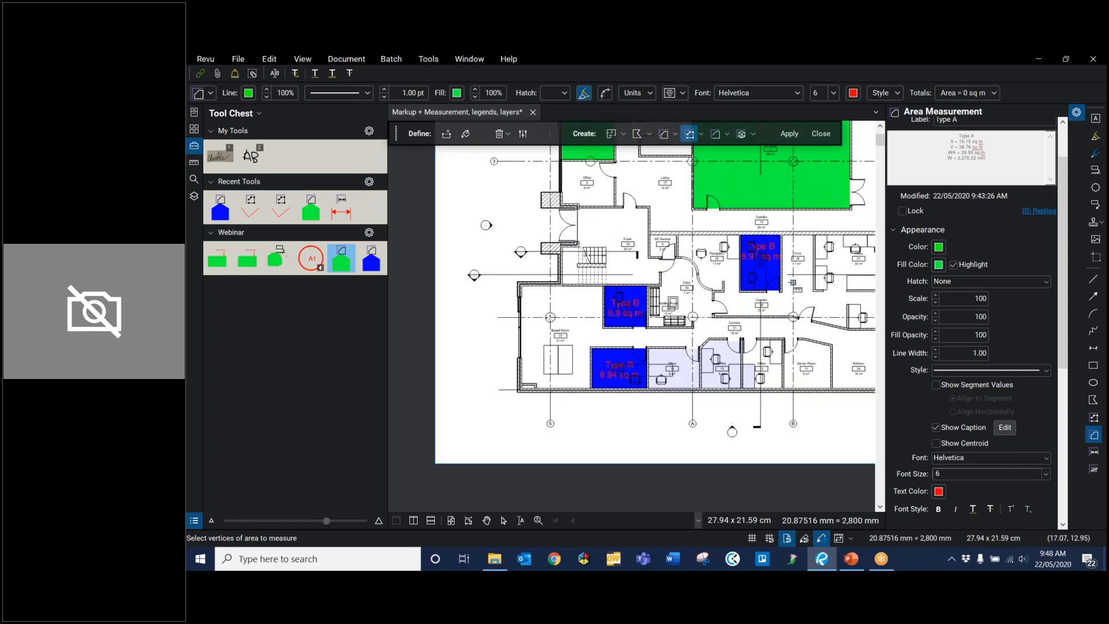
scroll(660, 375, up, 1)
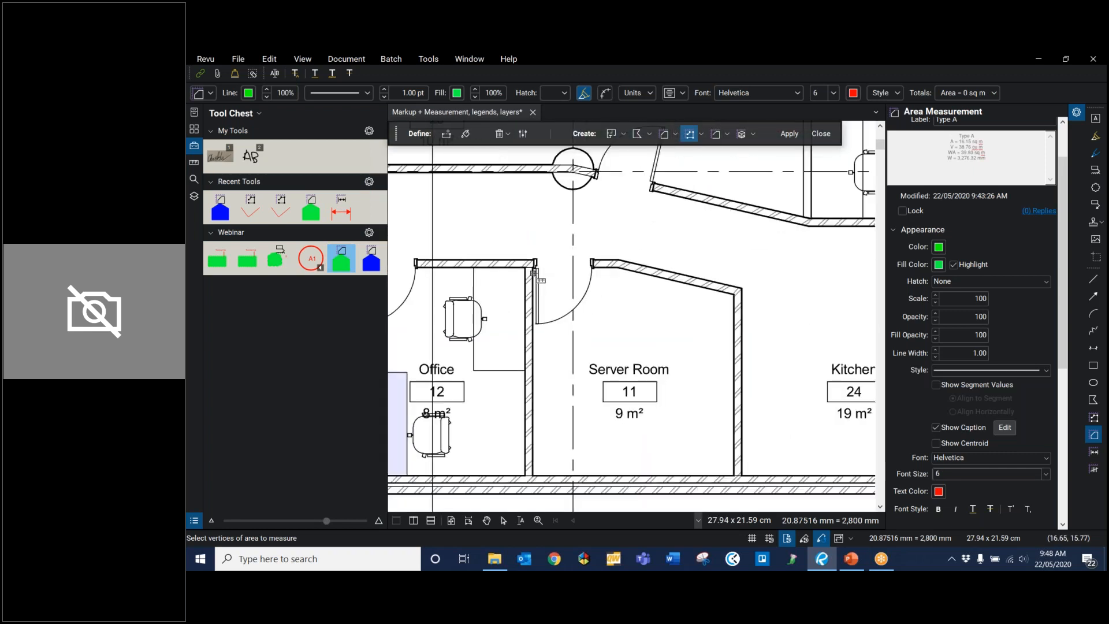
click(617, 268)
click(733, 298)
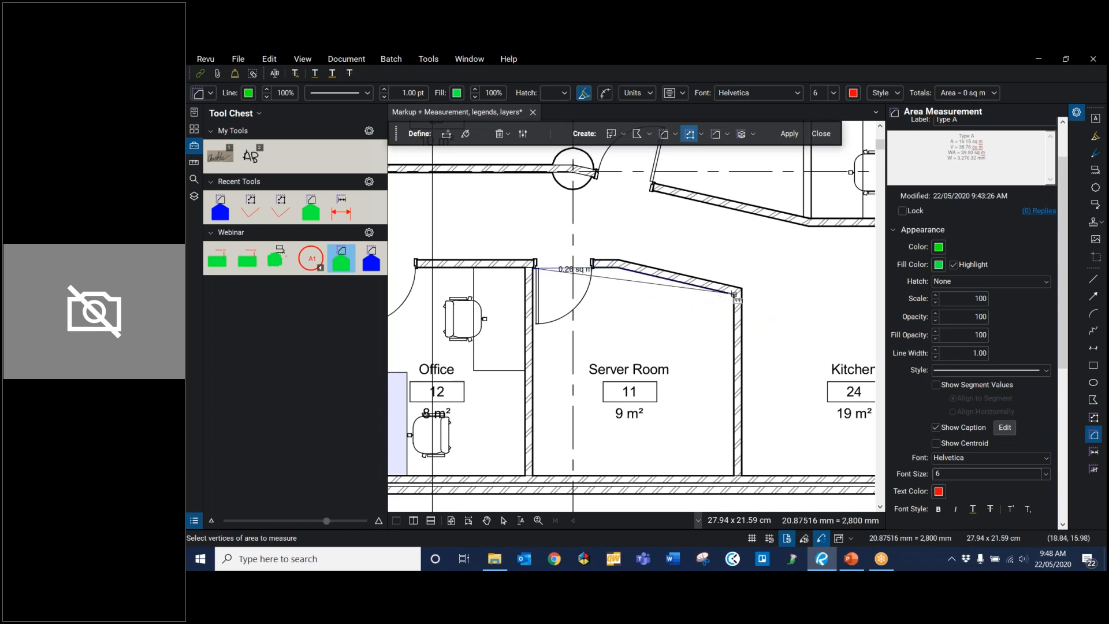
click(735, 475)
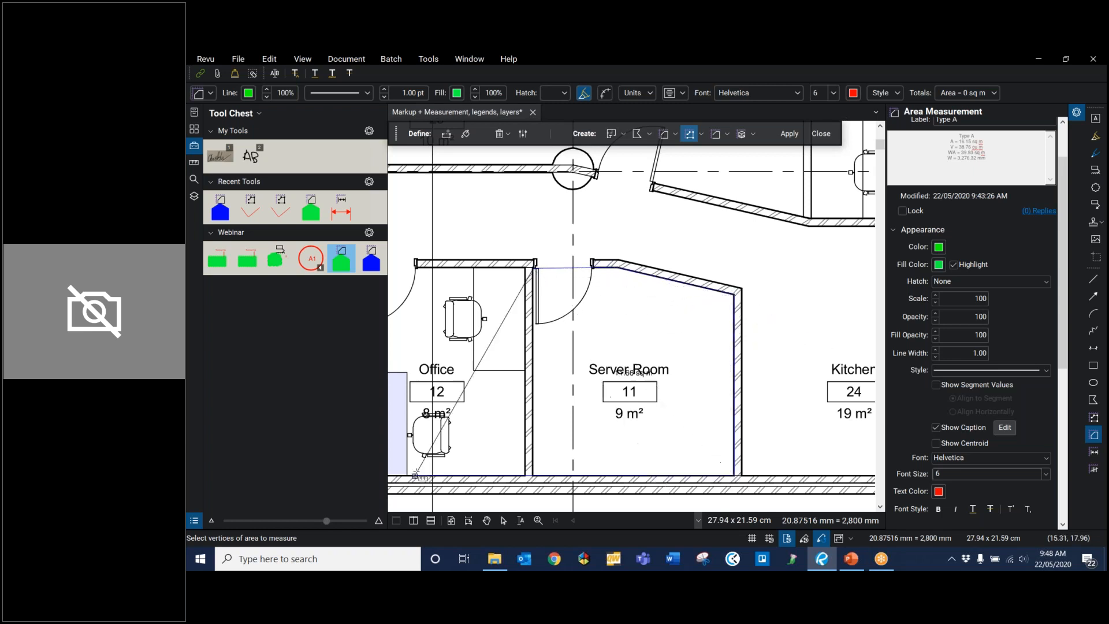
click(534, 476)
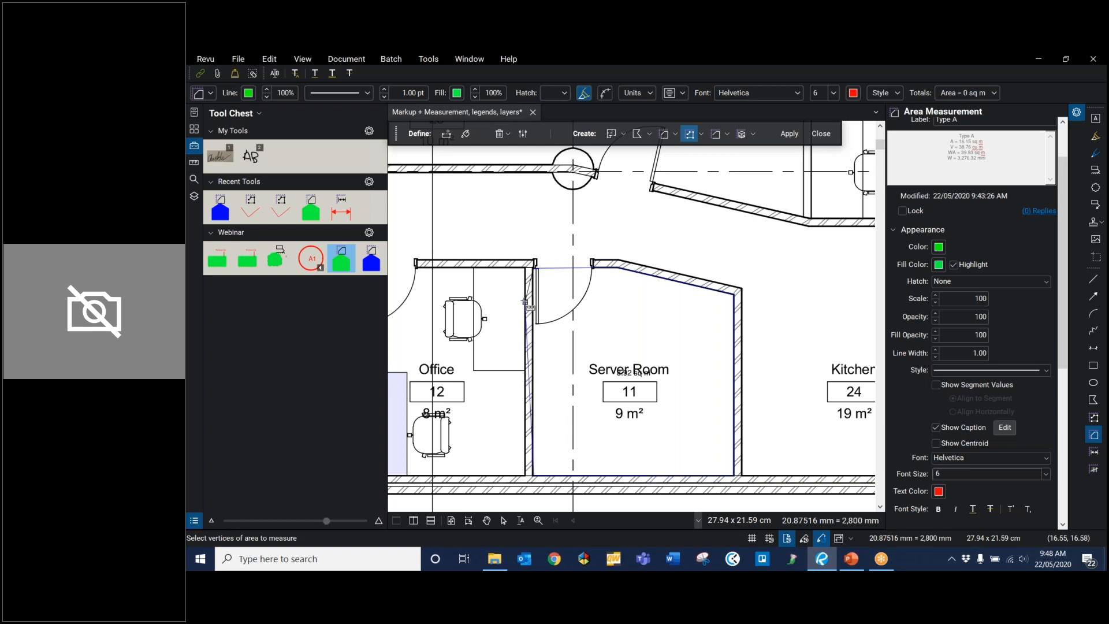
click(533, 268)
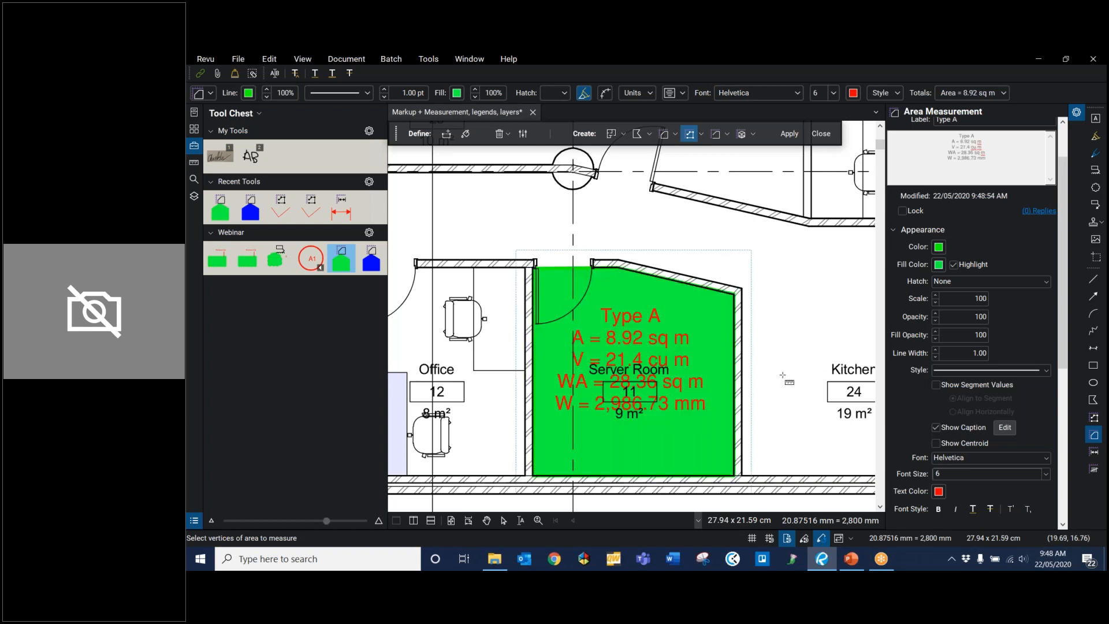
key(Escape)
Step: Close Dynamic Fill with the whole floor plan in view
scroll(605, 377, down, 3)
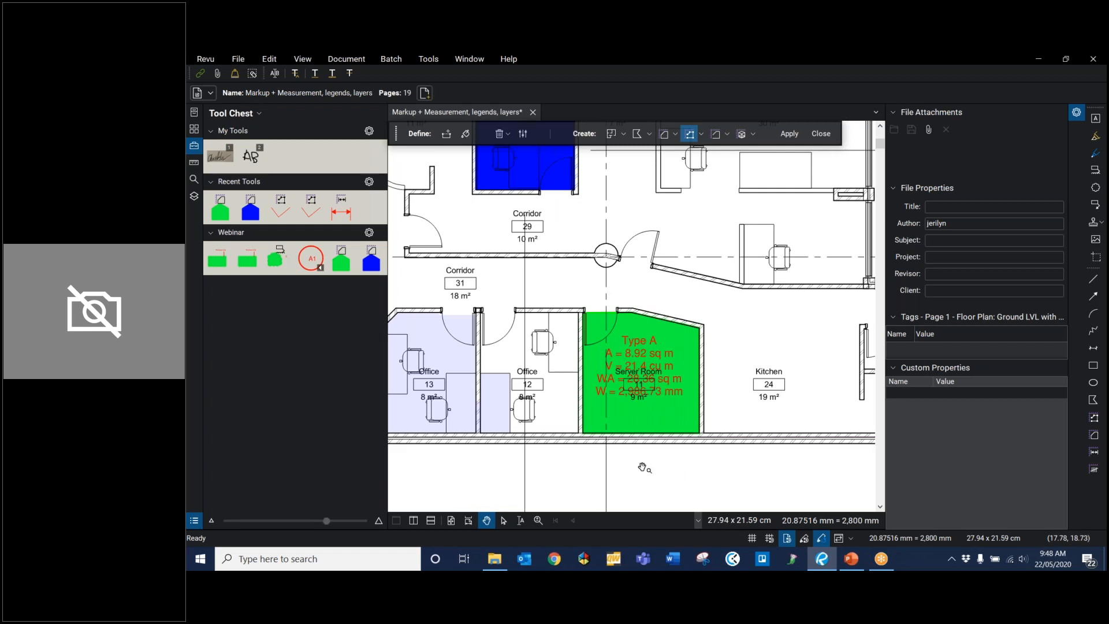
scroll(644, 462, down, 2)
scroll(490, 507, down, 4)
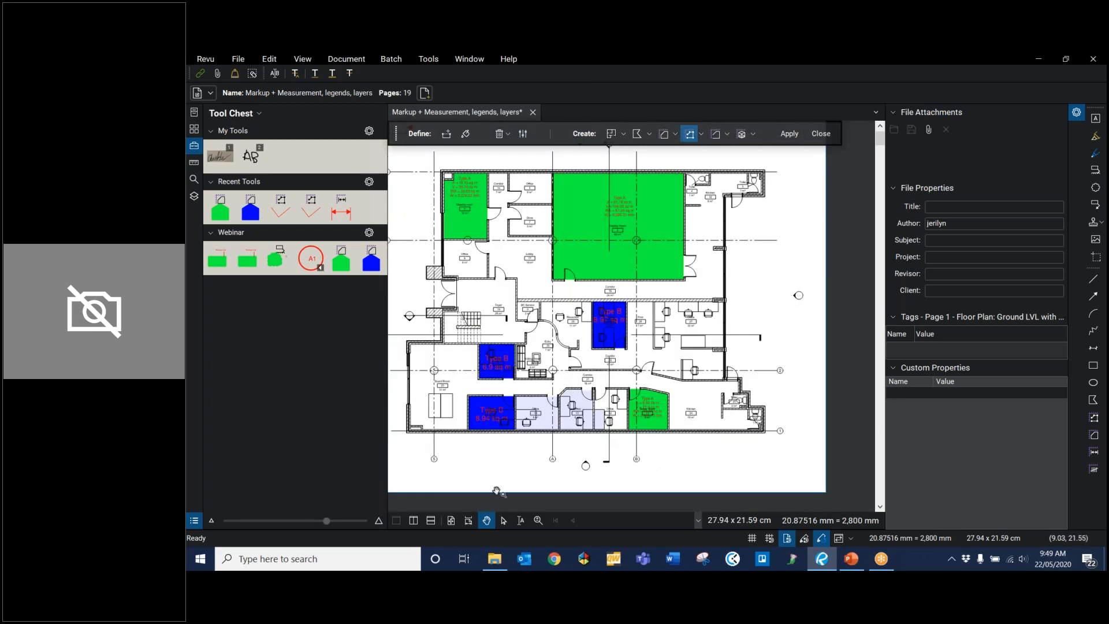
click(822, 133)
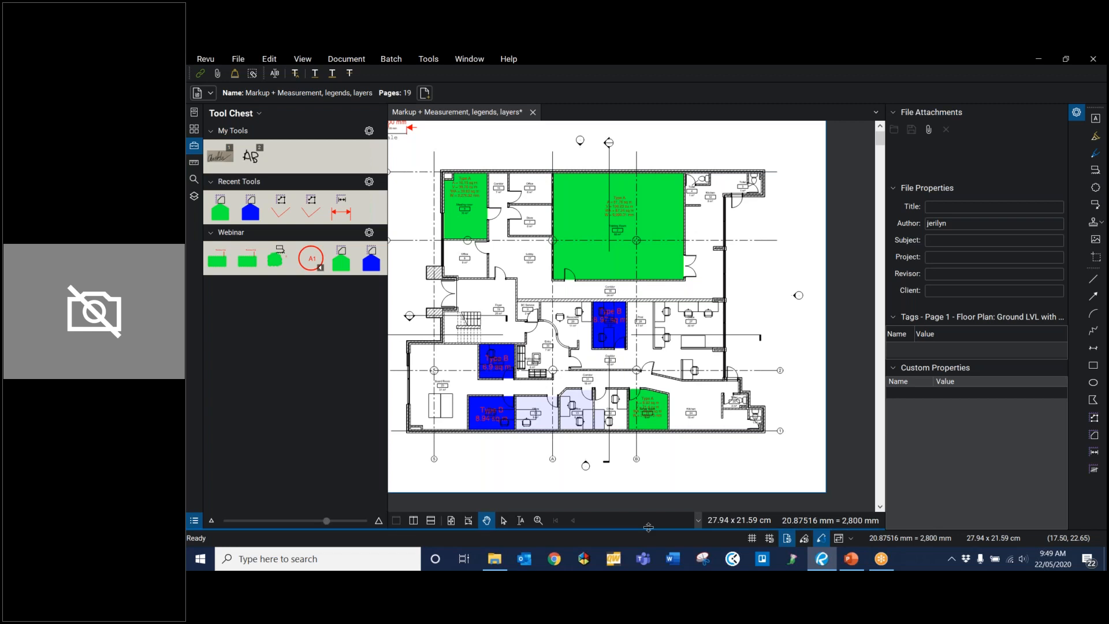
Step: Show the Markups List and enlarge it until all the carpet and length measurements fit
mouse_move(649, 528)
mouse_down()
mouse_move(664, 471)
mouse_move(664, 365)
mouse_up()
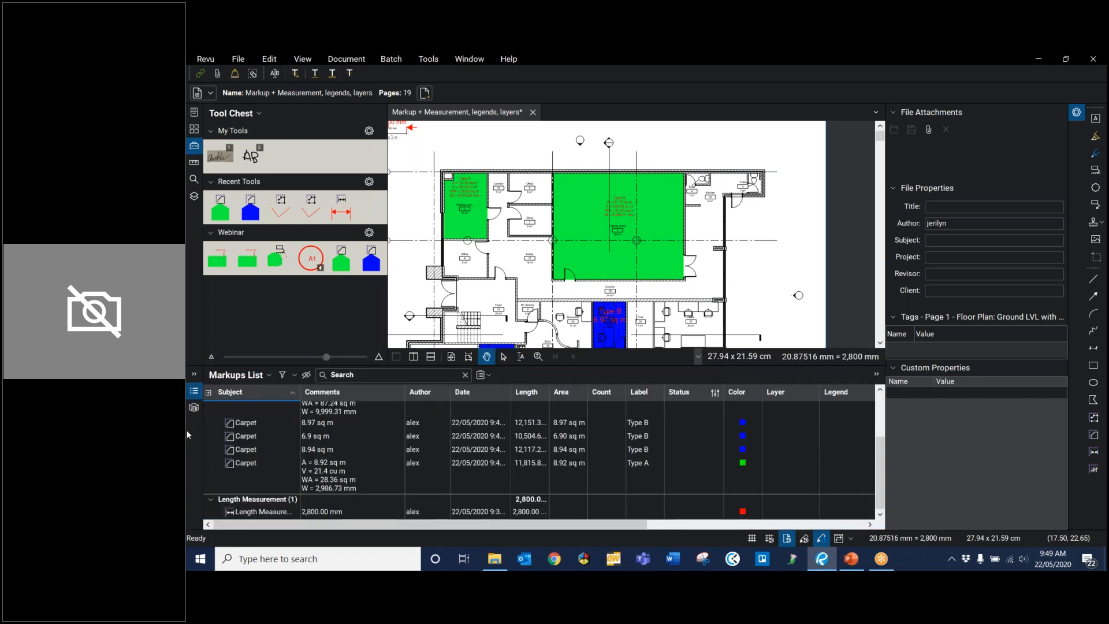
click(194, 391)
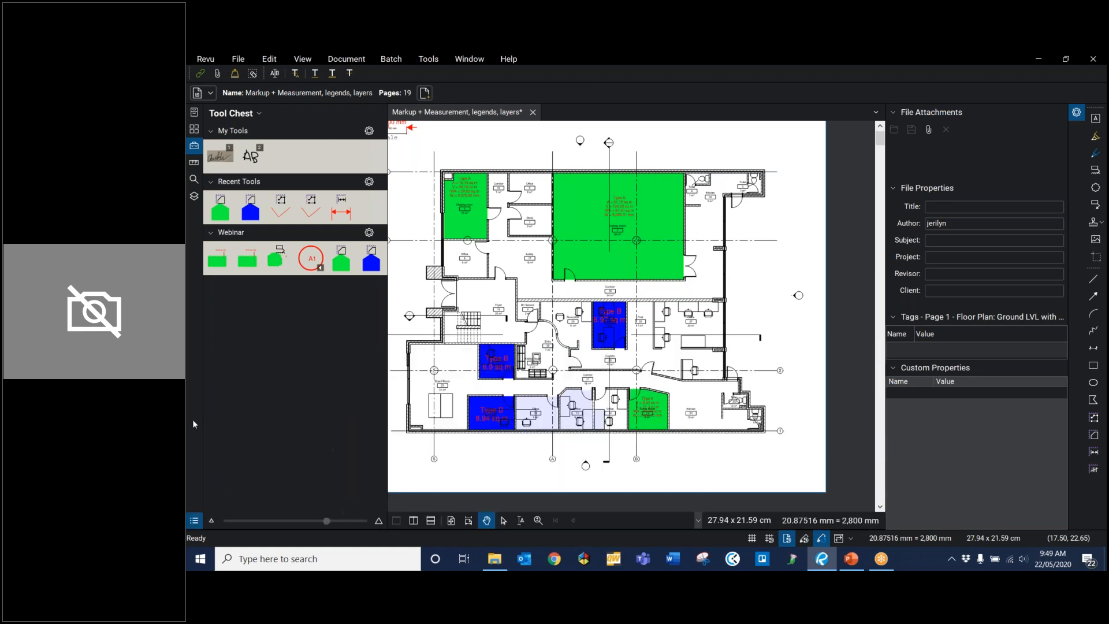
click(195, 522)
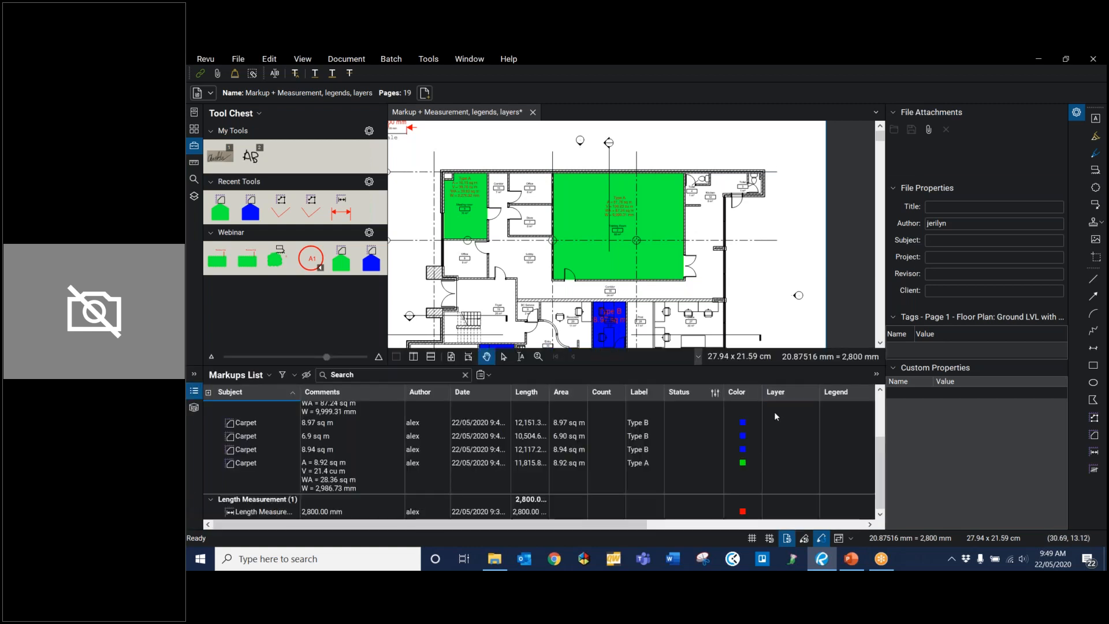
mouse_move(659, 365)
mouse_down()
mouse_move(696, 300)
mouse_move(698, 263)
mouse_up()
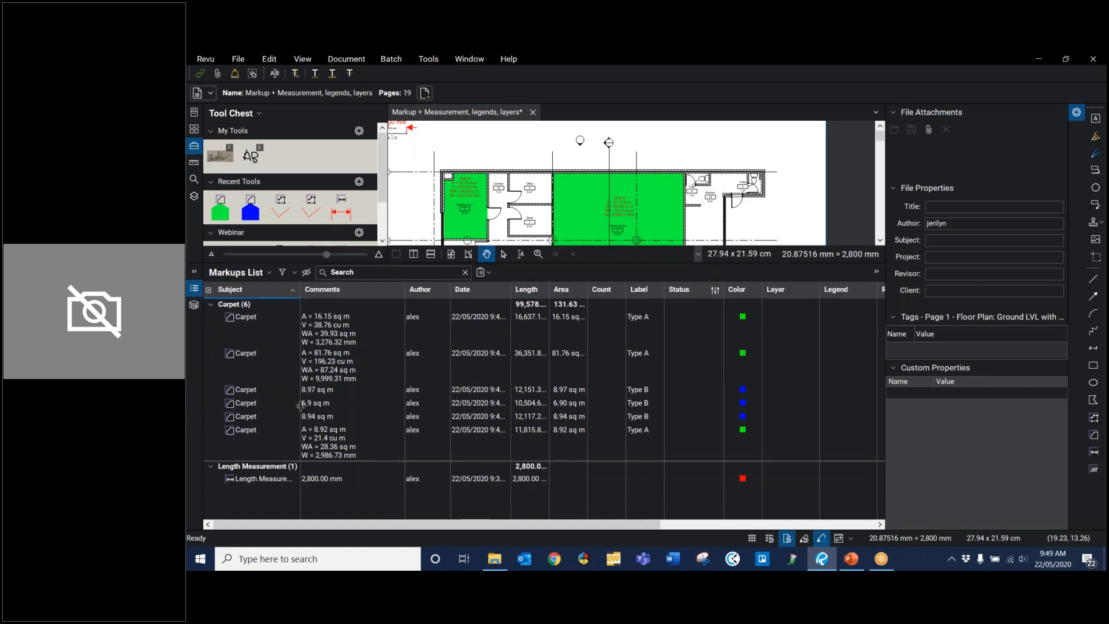
Step: Hide the Status, Color, Layer, Legend, Rise/Drop, Slope and Space columns in the Markups List
click(256, 276)
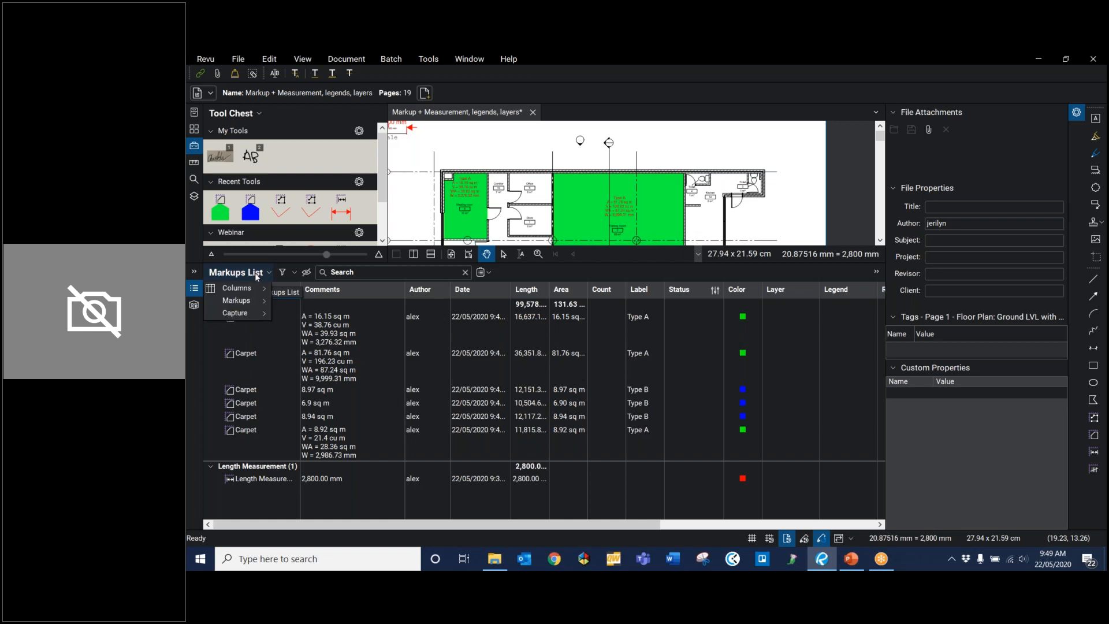
mouse_move(237, 287)
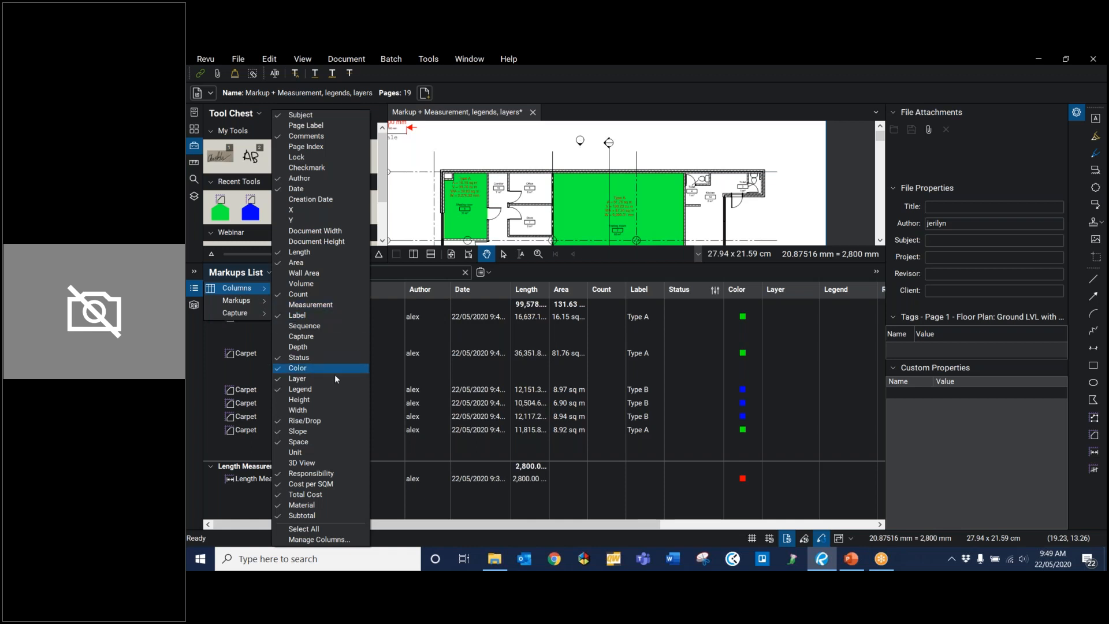
click(351, 356)
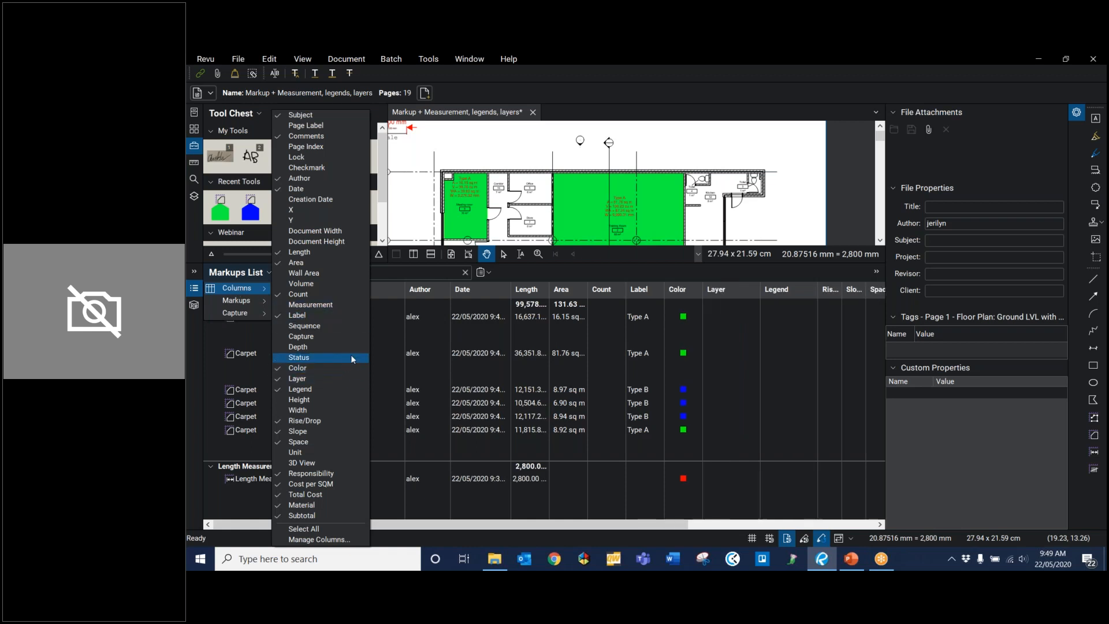
click(336, 369)
click(331, 378)
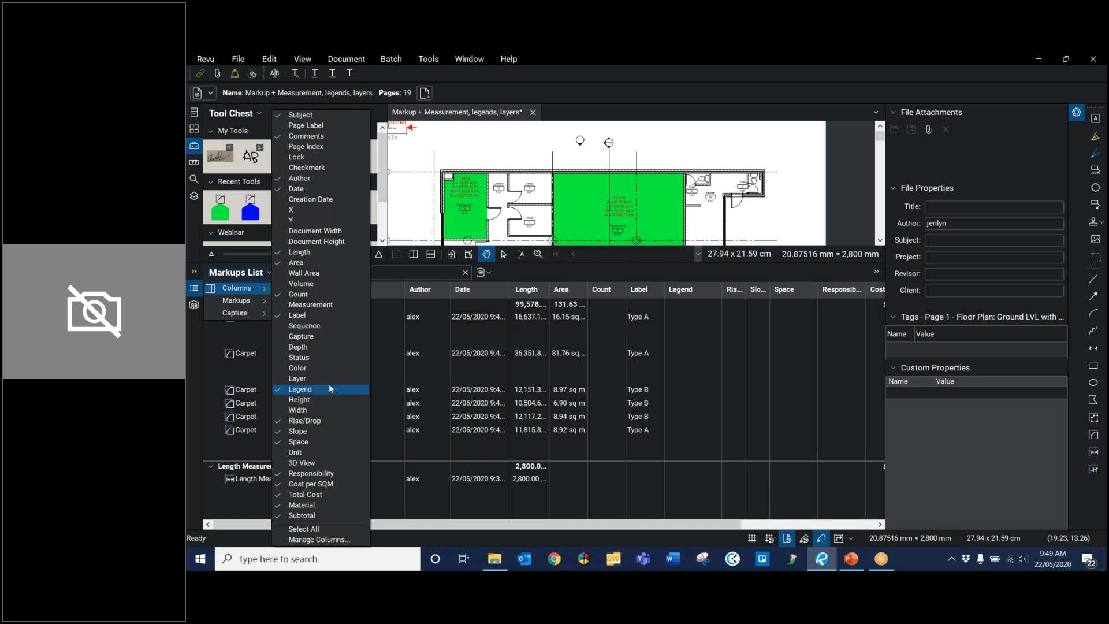
click(329, 389)
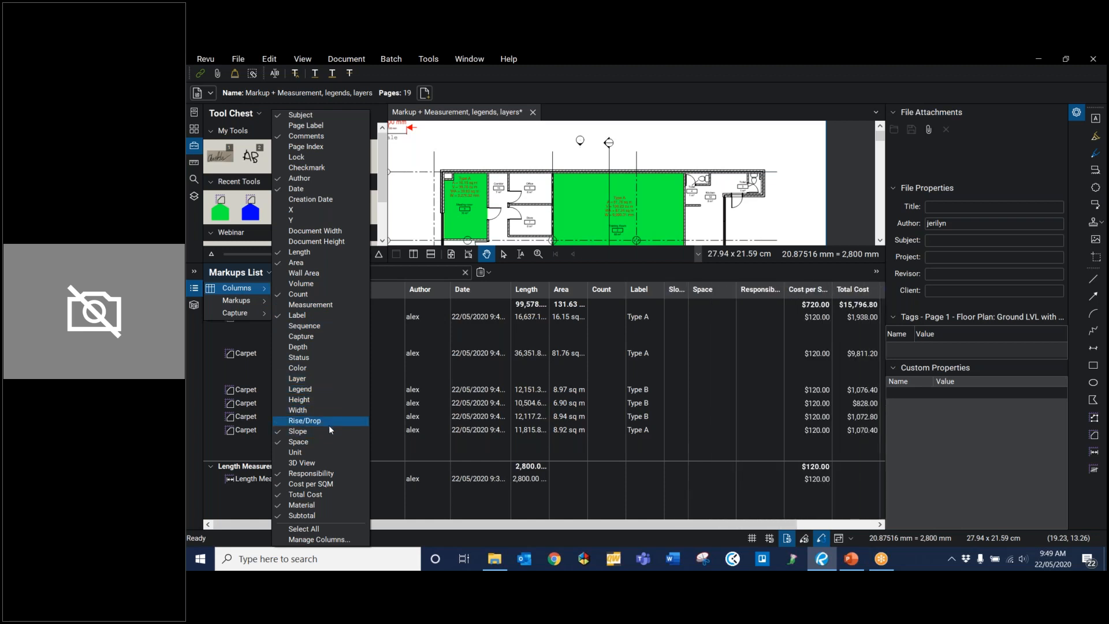
click(328, 425)
click(324, 432)
click(317, 442)
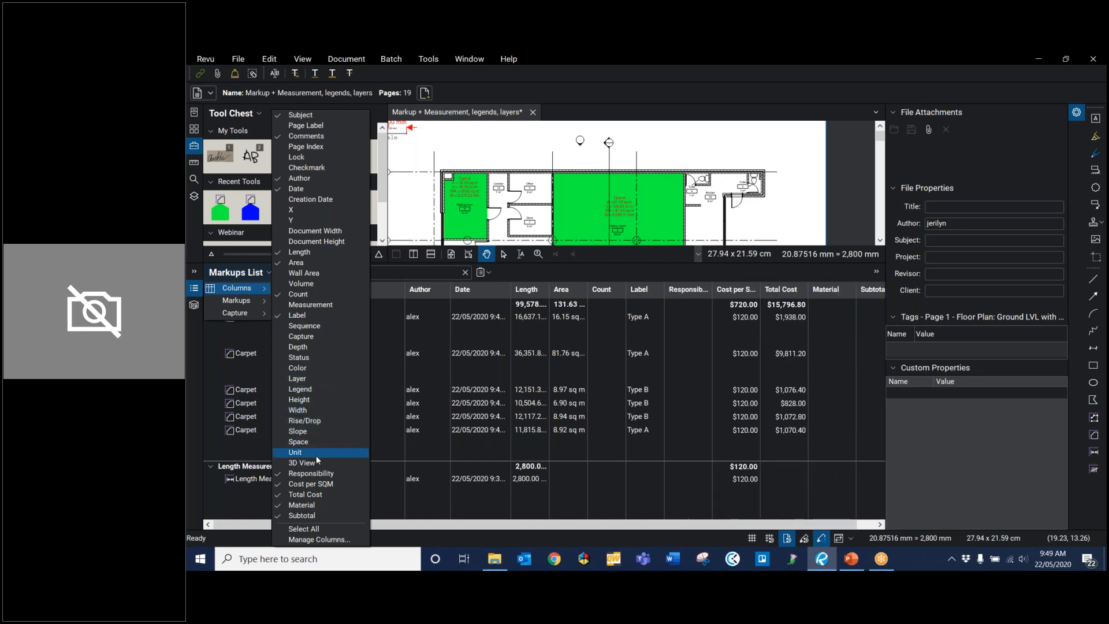
Step: Hide the Responsibility, Cost per SQM, Total Cost, Material and Subtotal columns in the Markups List
click(313, 474)
click(312, 486)
click(309, 495)
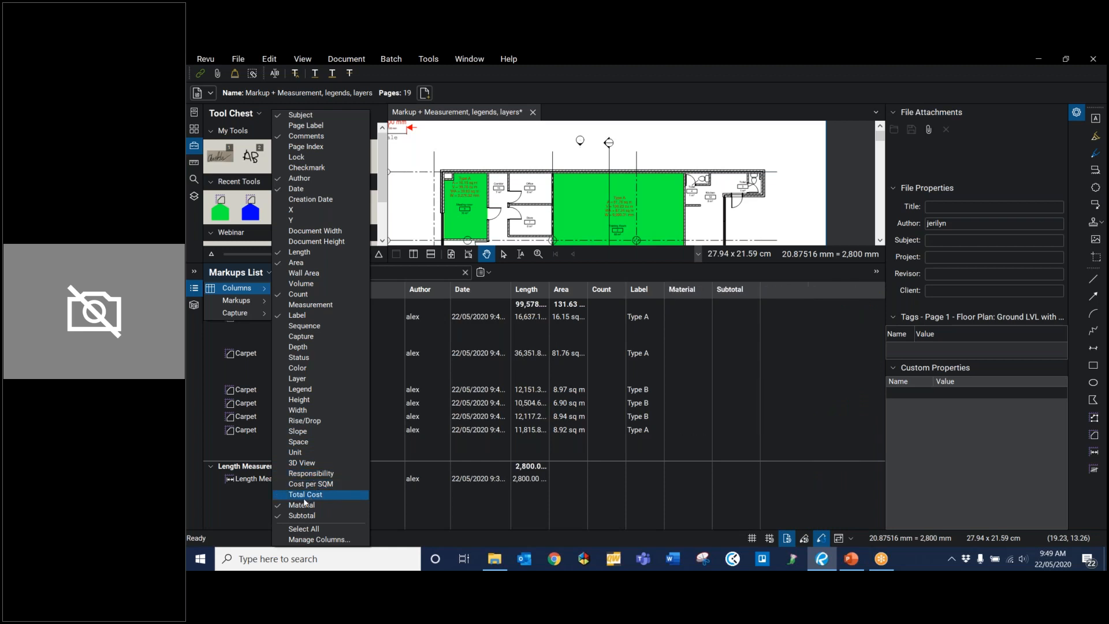
click(298, 505)
click(285, 516)
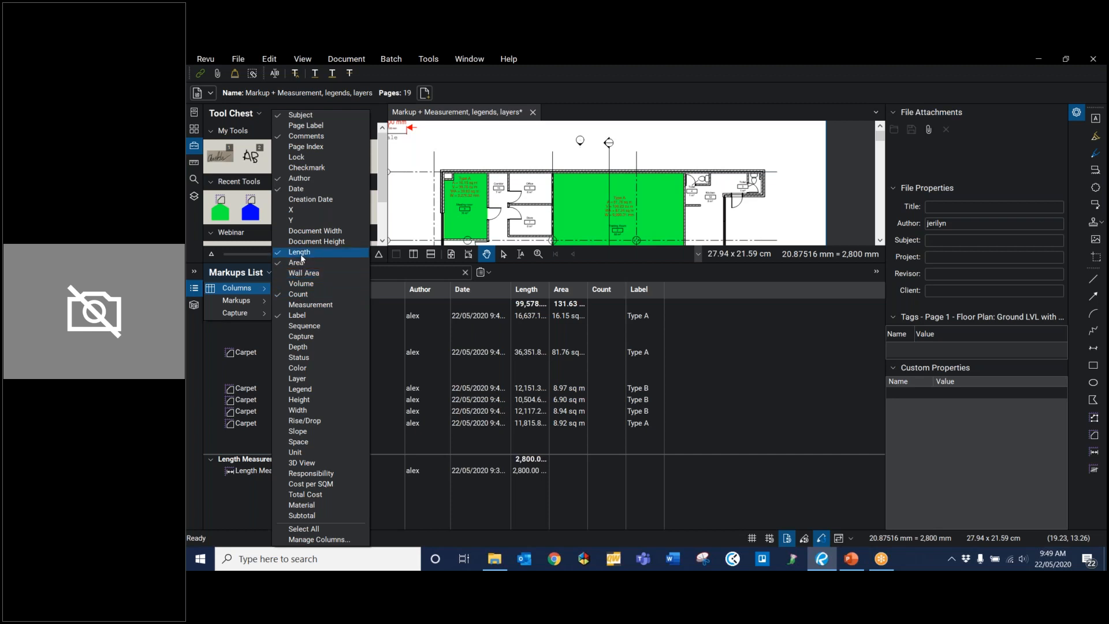
Step: Add the Wall Area and Volume columns to the Markups List and hide Comments, Author and Date
click(295, 278)
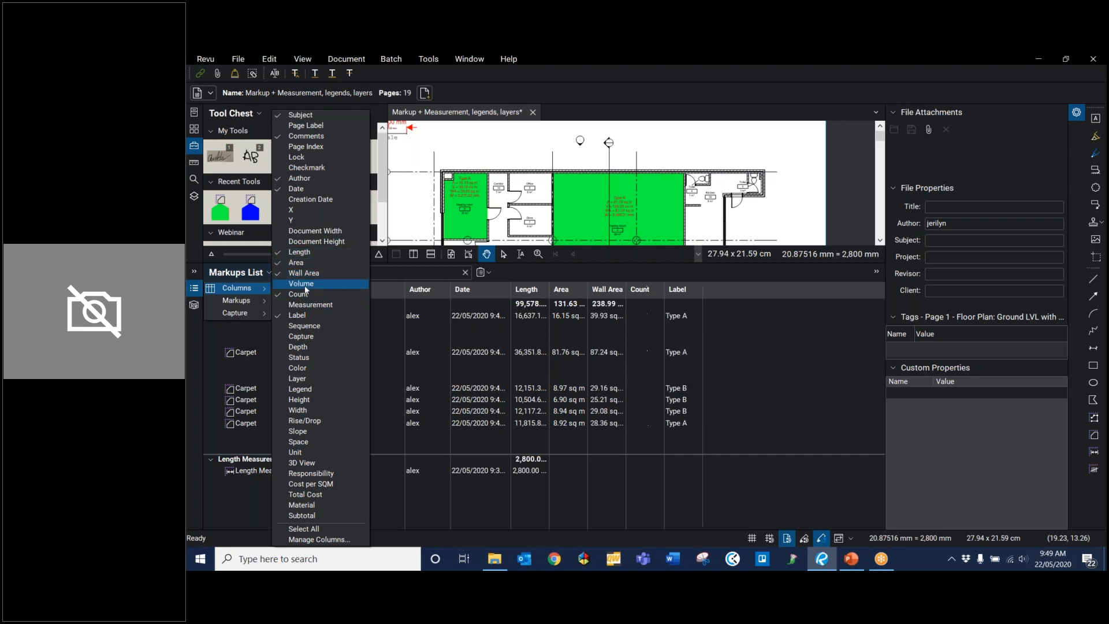
click(306, 286)
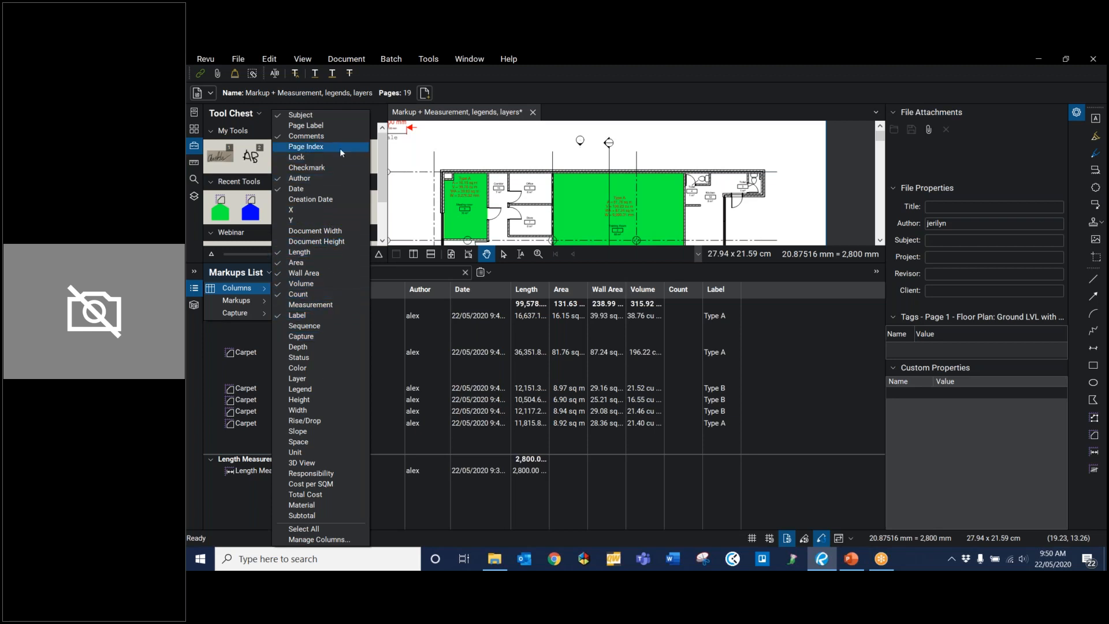
click(302, 137)
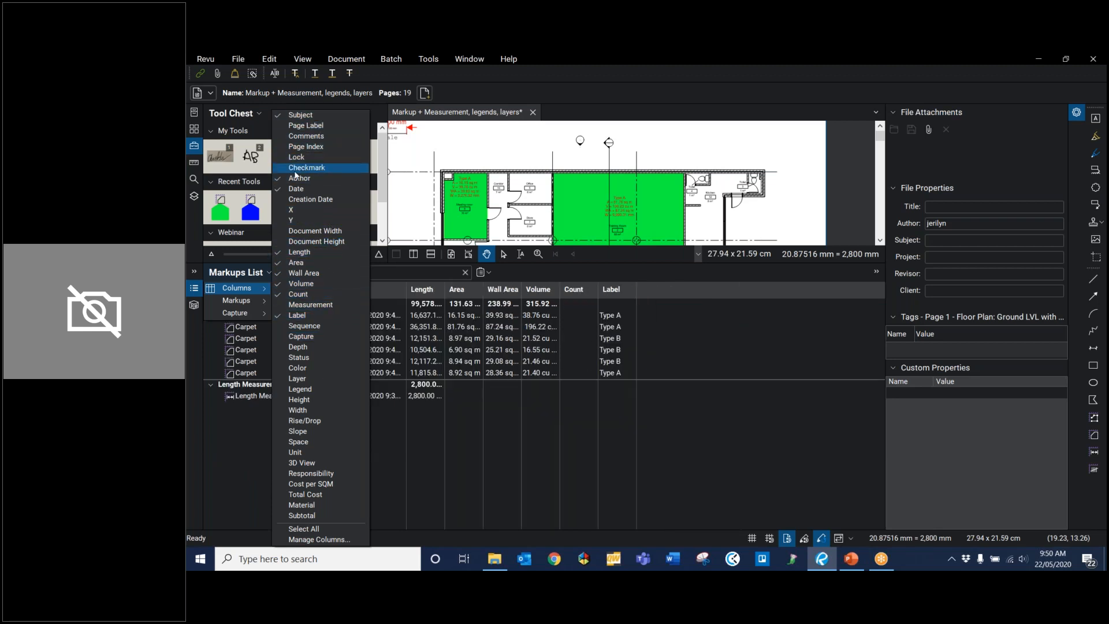
click(297, 181)
click(297, 189)
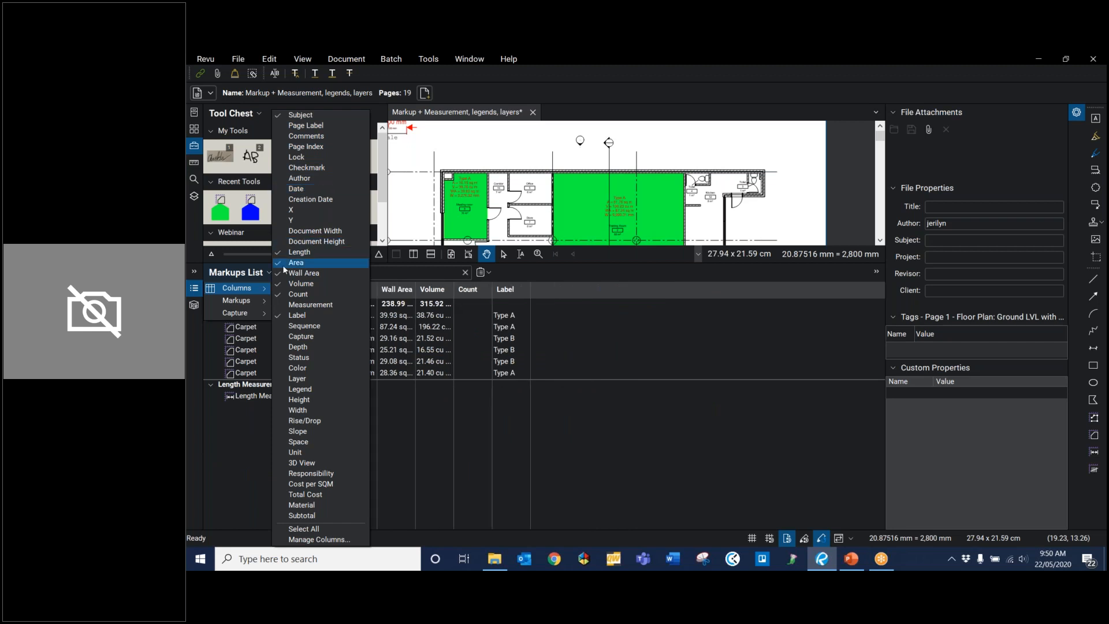
click(400, 451)
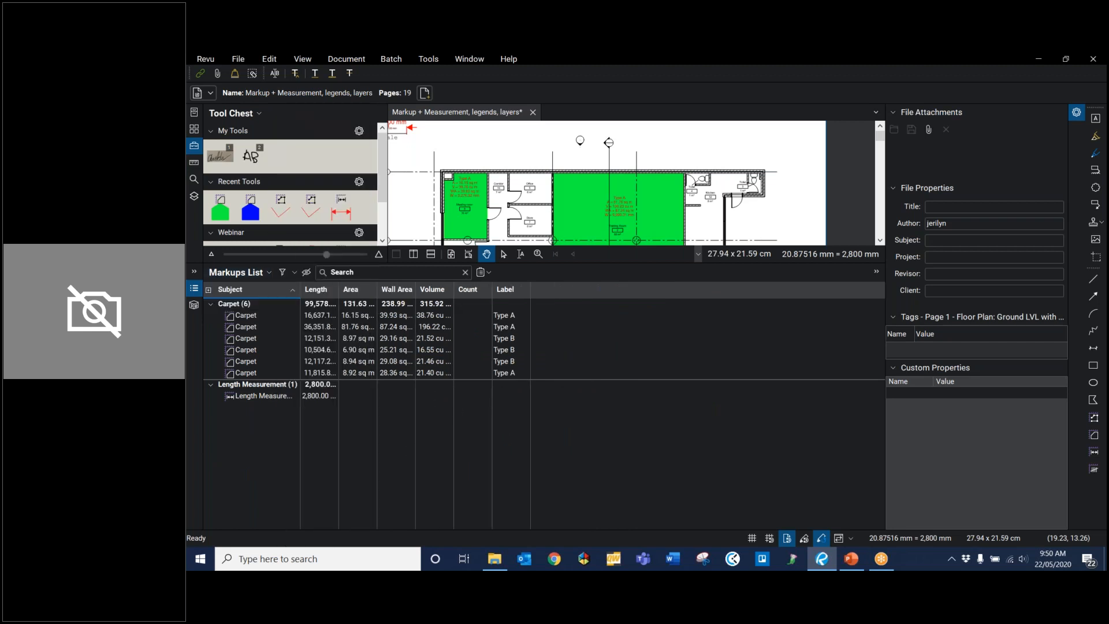
Step: Widen the measurement columns to show full values, and place the Label column before Subject, fitted to its contents
drag(340, 287, 572, 290)
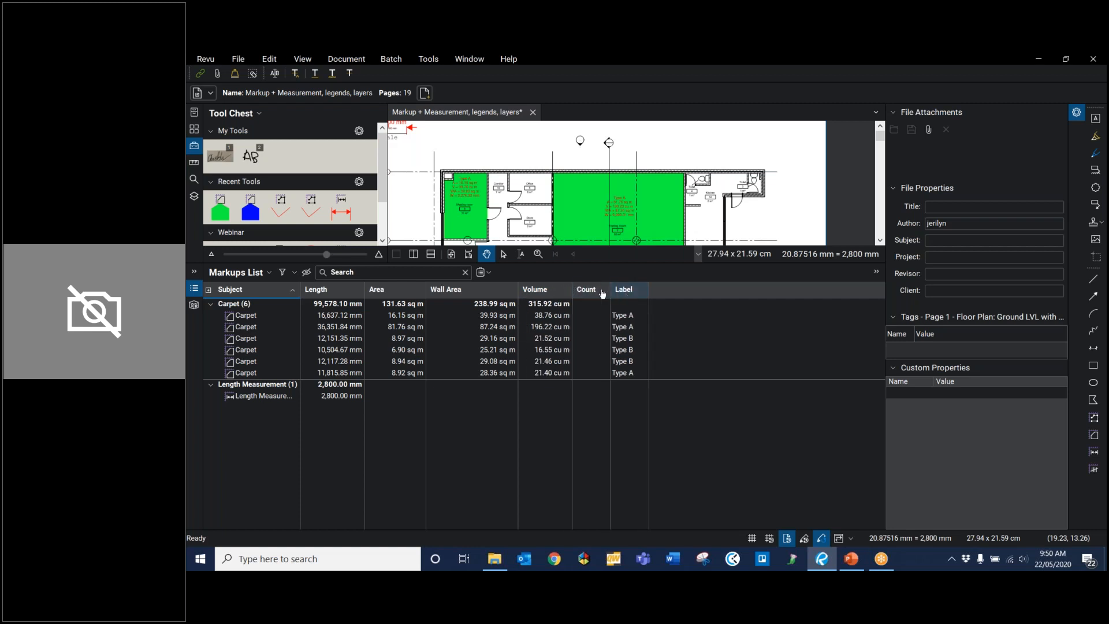
drag(234, 297, 200, 297)
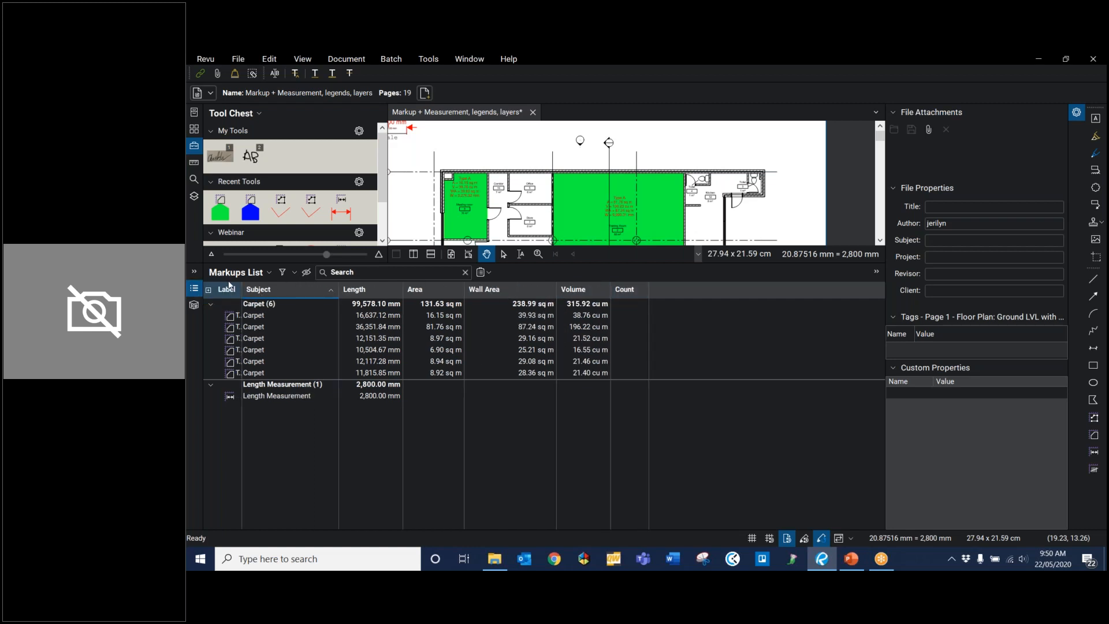
double_click(242, 290)
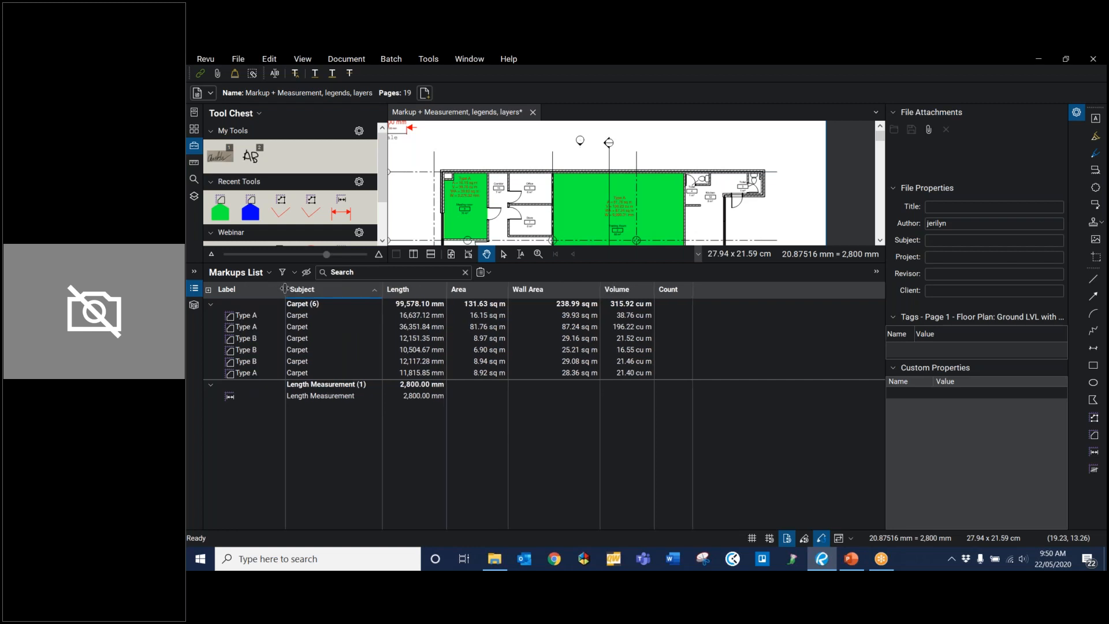
Step: Group the Markups List by Label and delete the Total Cost, Material and Cost per SQM custom columns
click(234, 288)
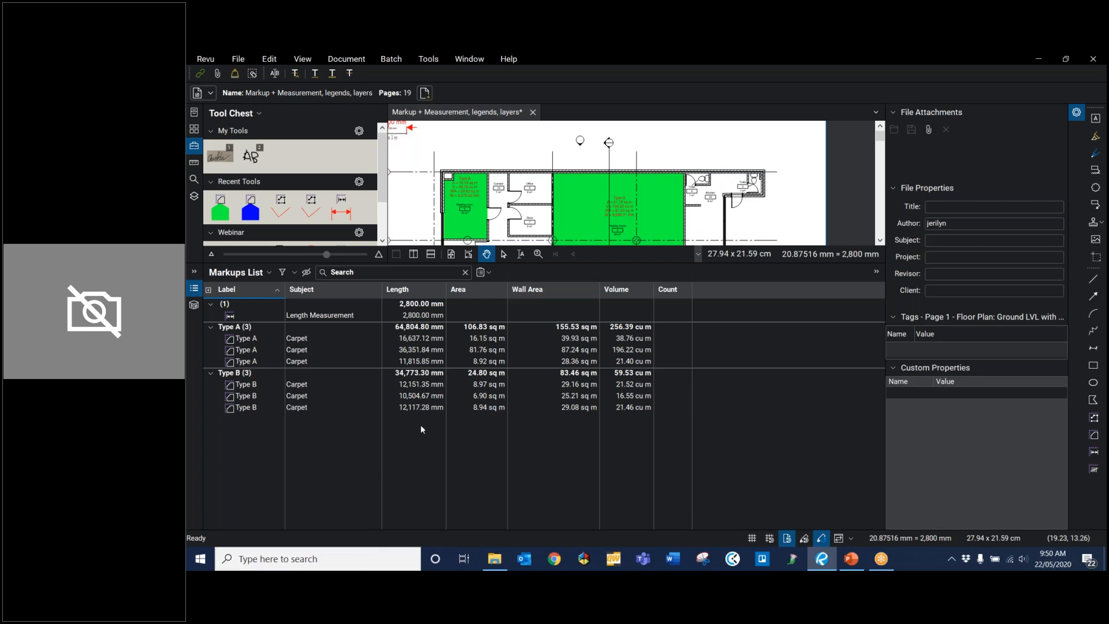
click(263, 274)
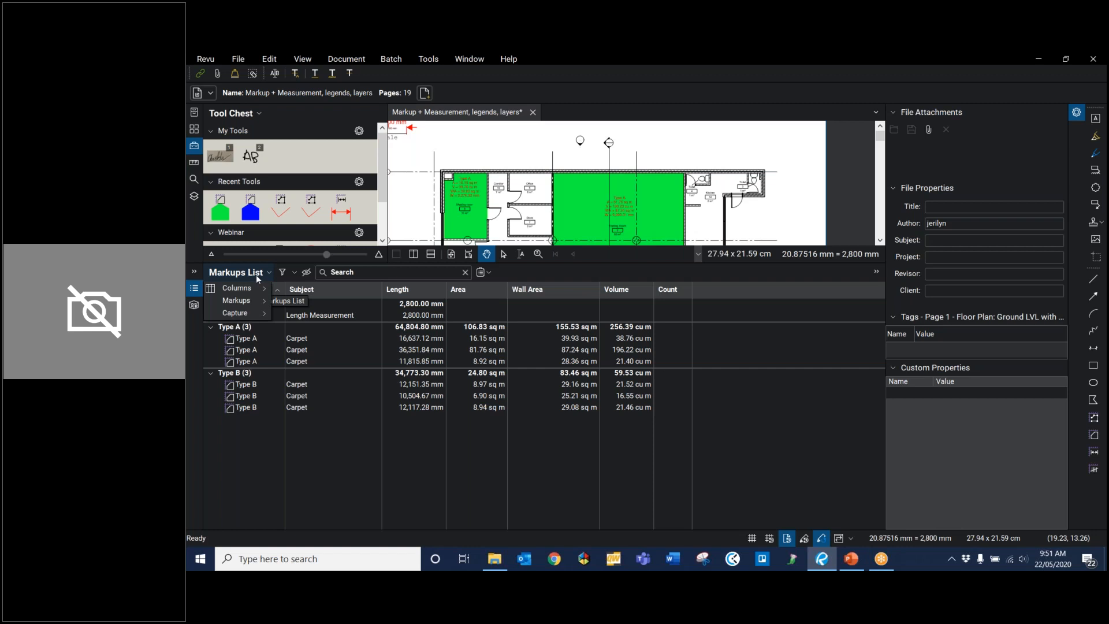
mouse_move(252, 291)
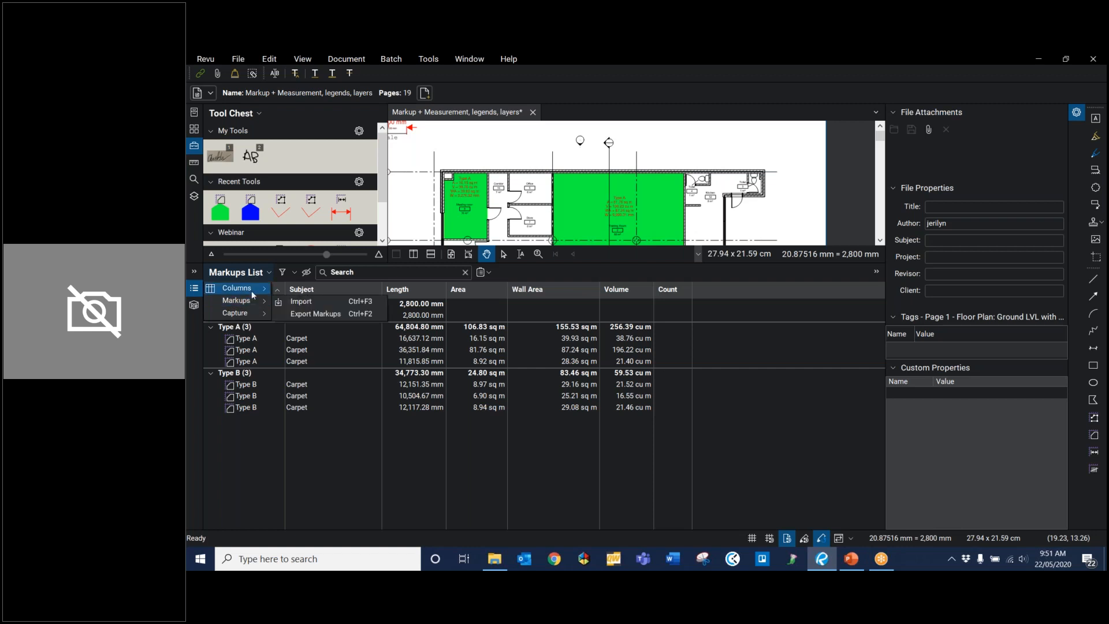
click(325, 543)
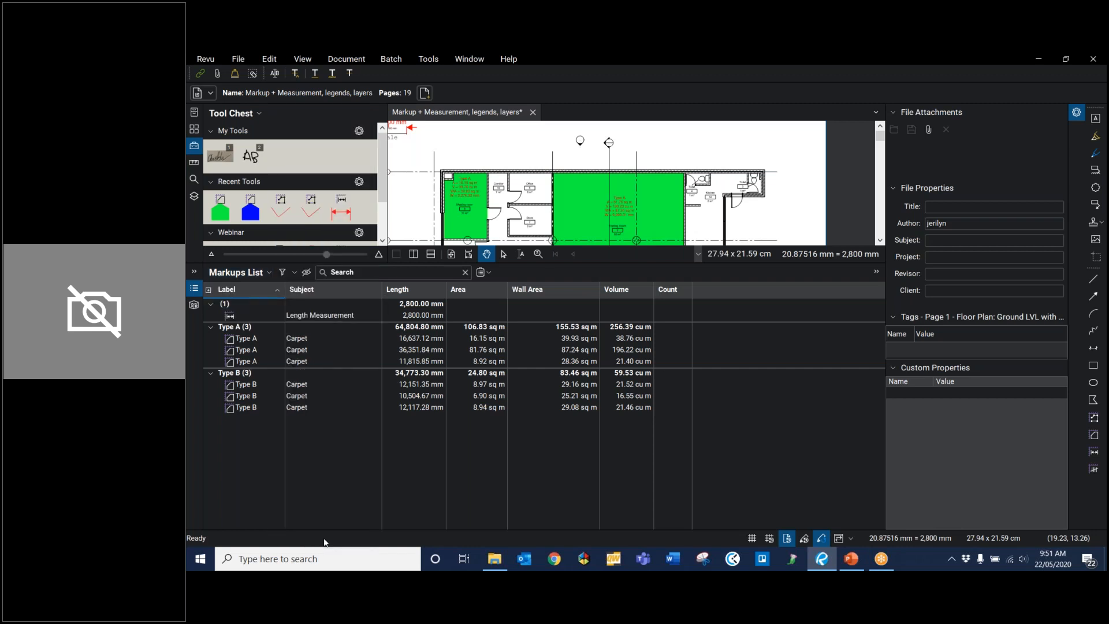
click(572, 200)
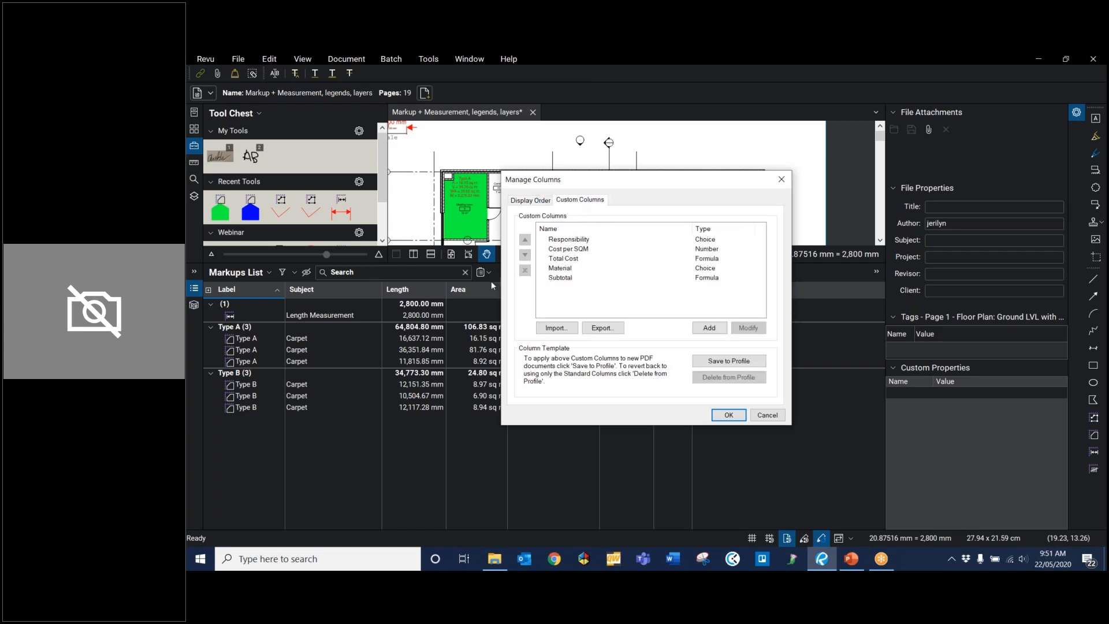
click(560, 259)
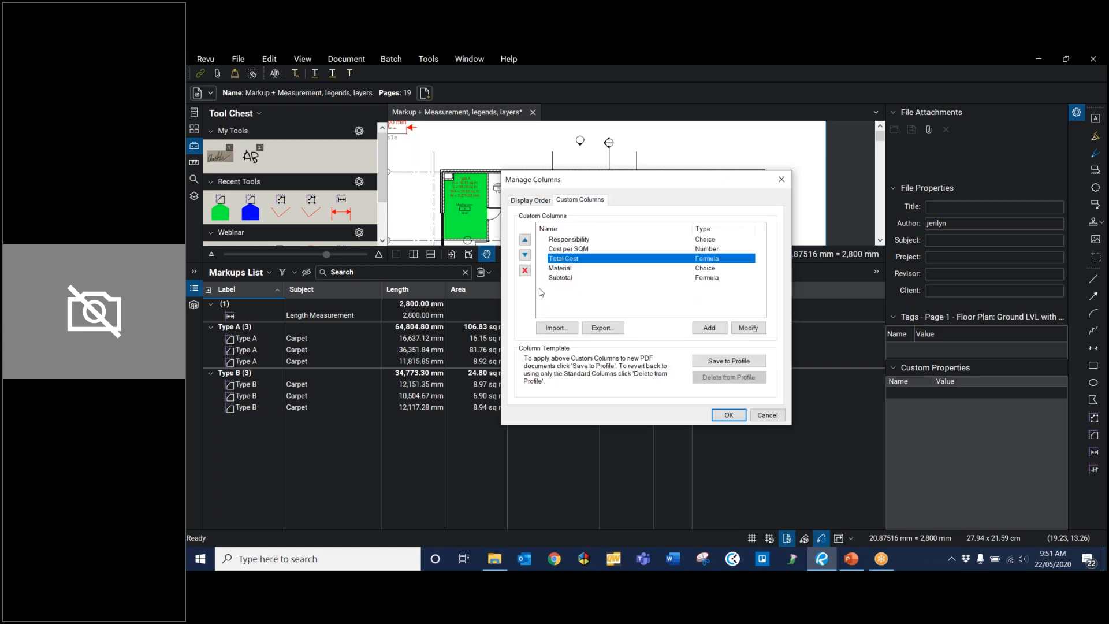
click(524, 270)
click(525, 270)
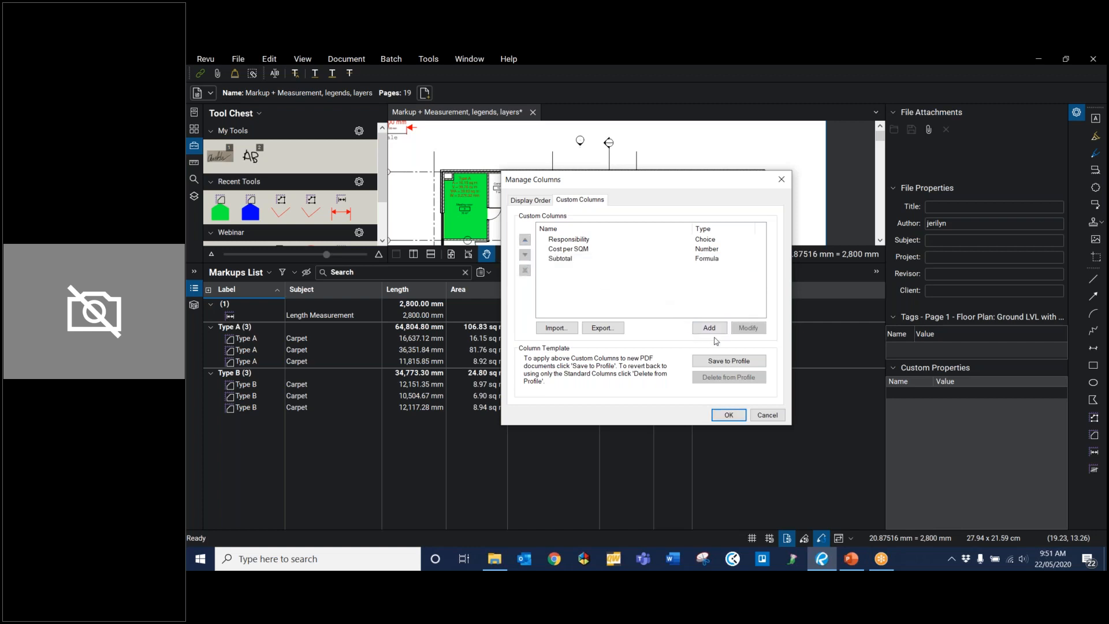
click(559, 250)
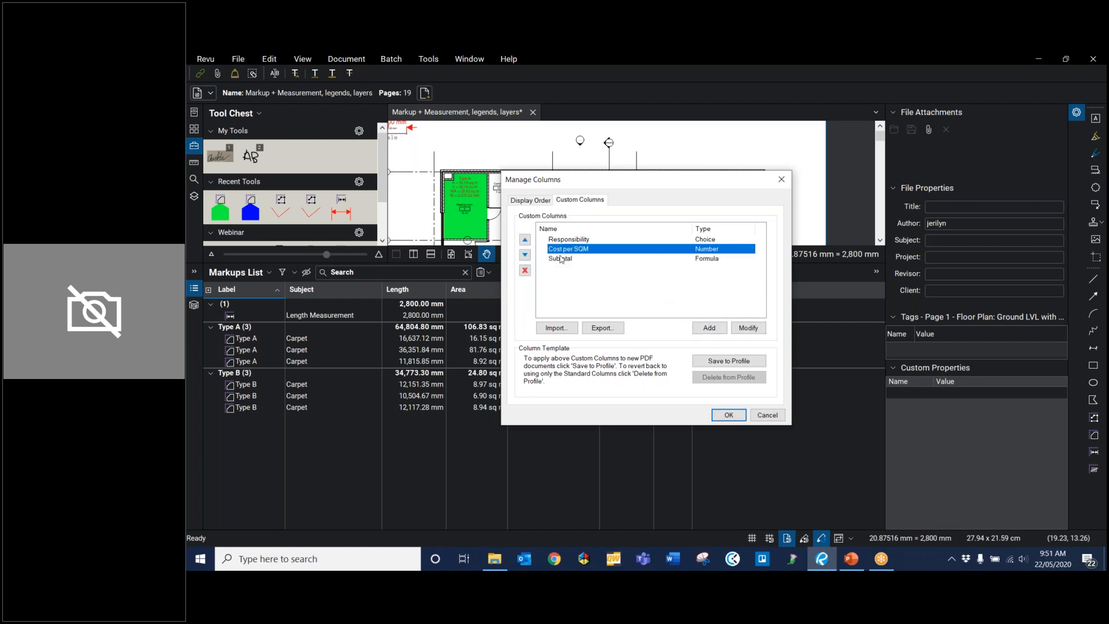
click(525, 270)
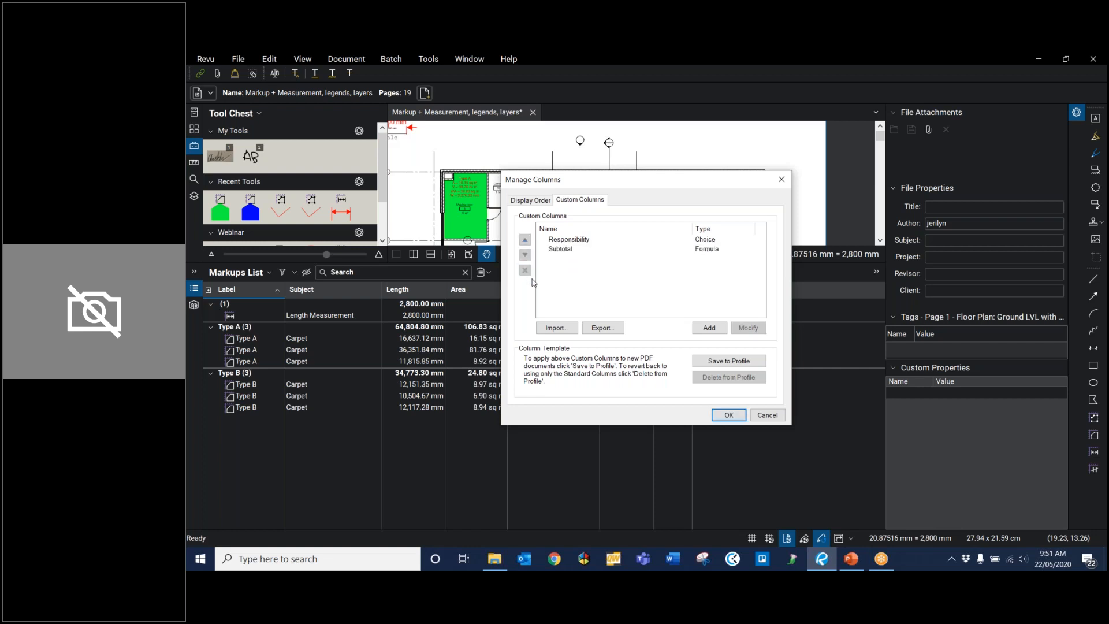
Step: Start a new custom column named Material and set its type to Choice
click(710, 329)
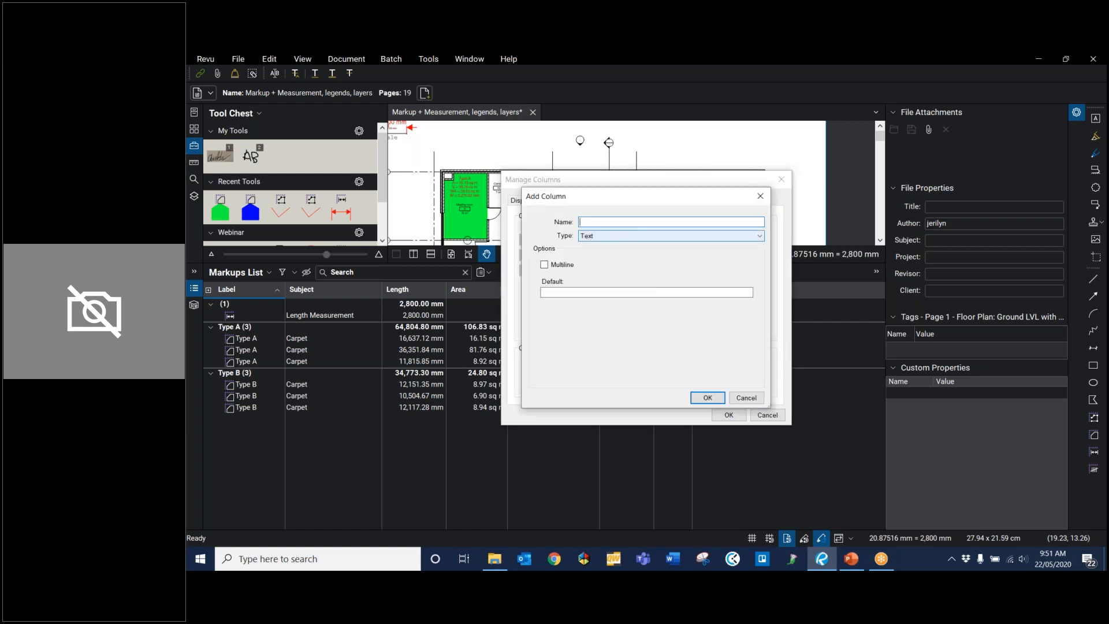
text(Material)
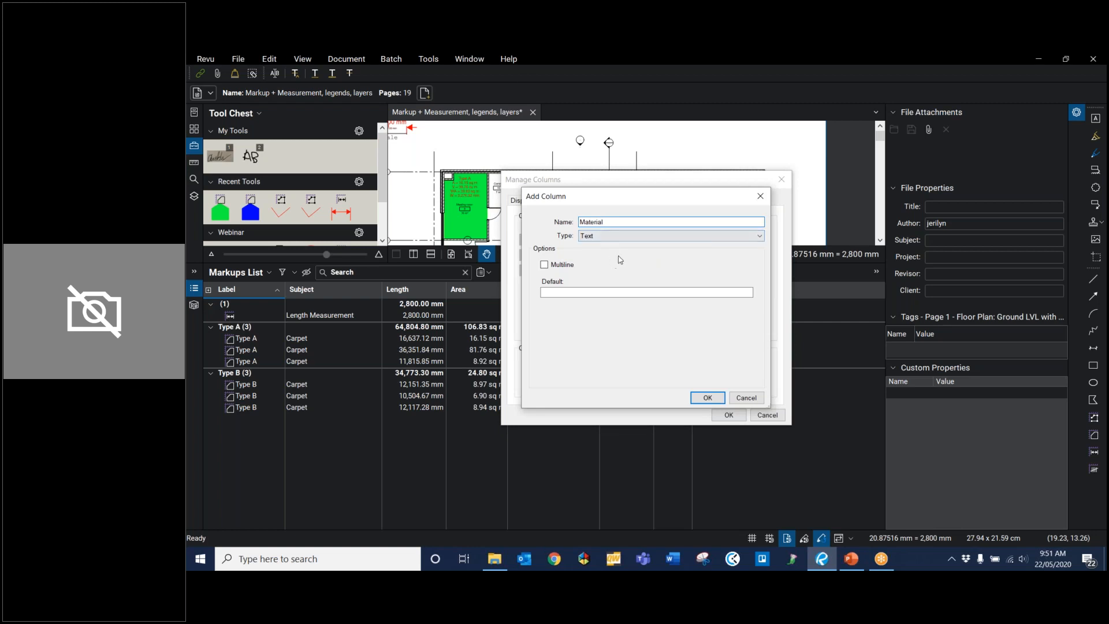
click(650, 236)
click(639, 254)
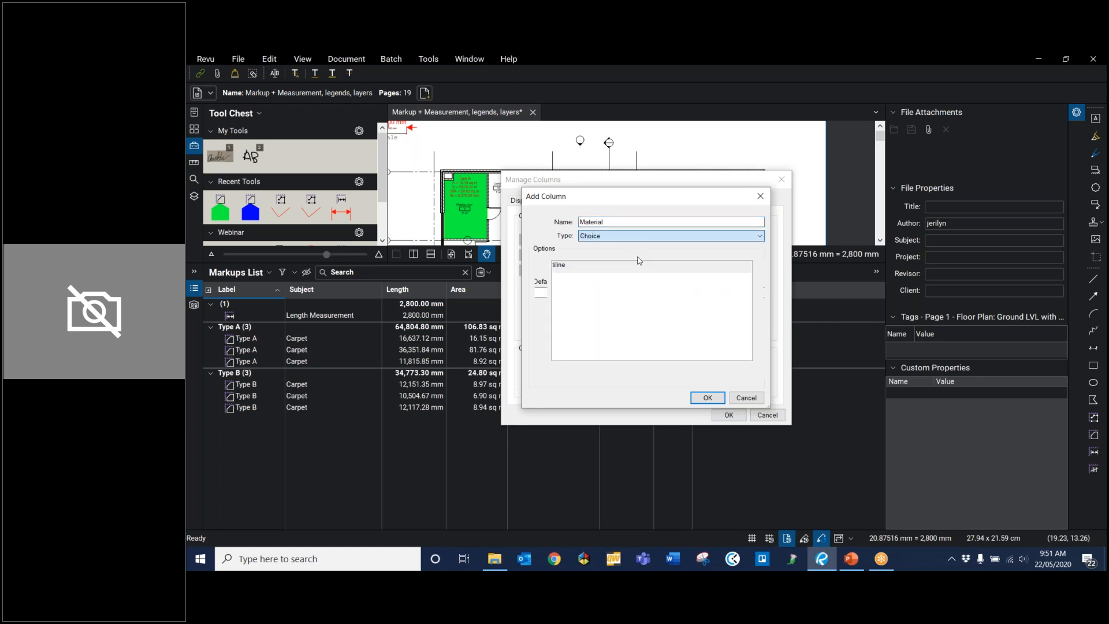
Step: Add a Type A choice item to the Material column with subject Carpet and numeric value 15
click(700, 372)
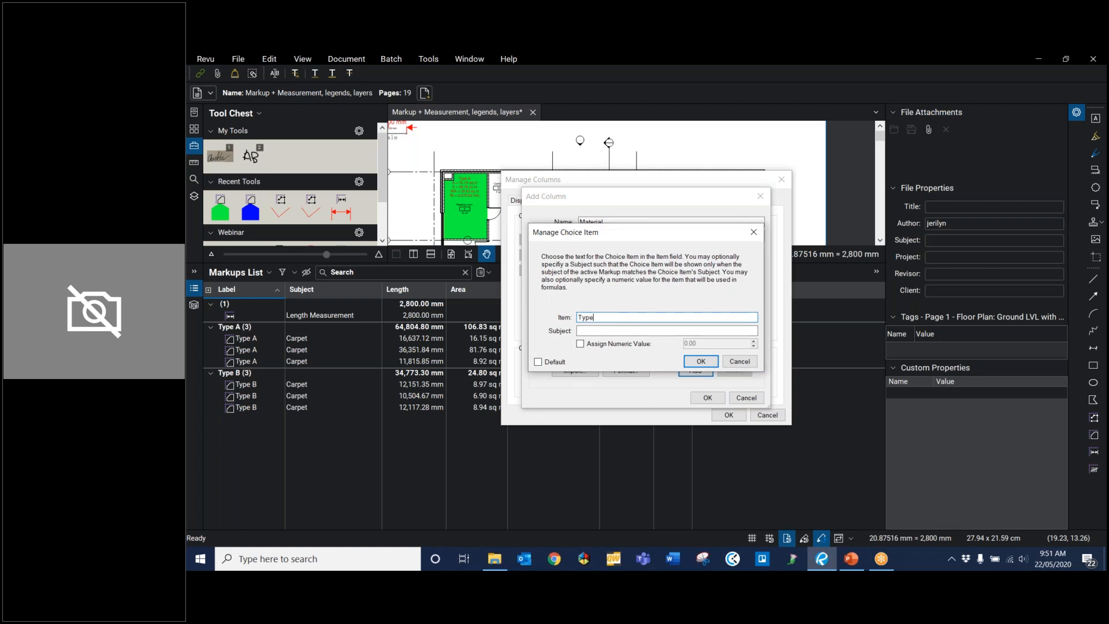
click(583, 331)
text(Carpet)
click(581, 344)
double_click(692, 343)
text(15)
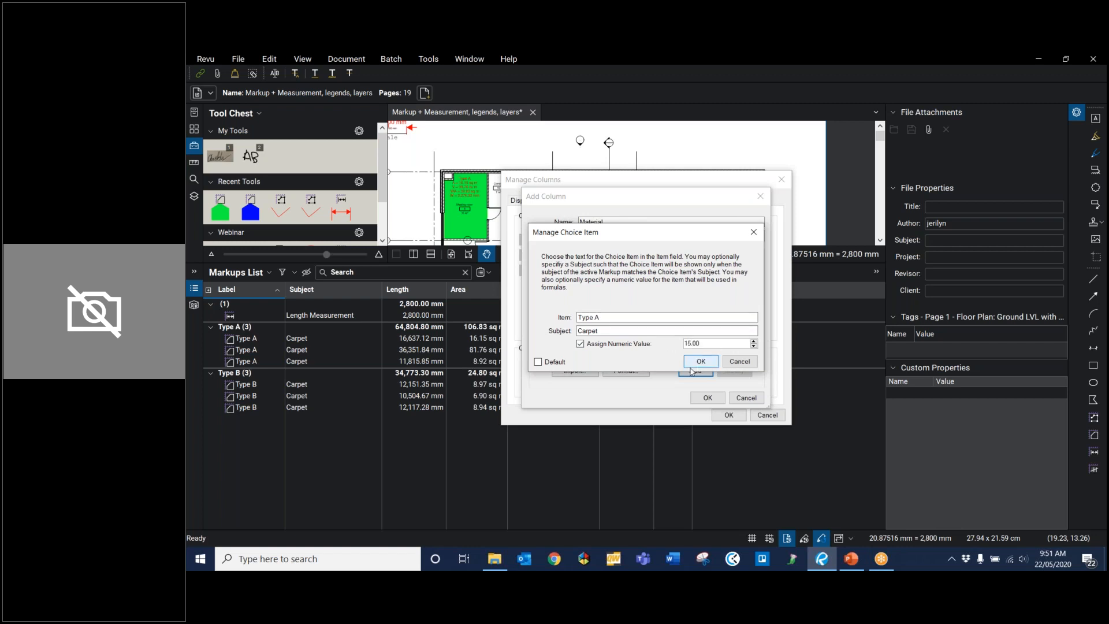
click(692, 363)
Step: Add a Type B choice item with subject Carpet and numeric value 10, and save the Material column
click(692, 370)
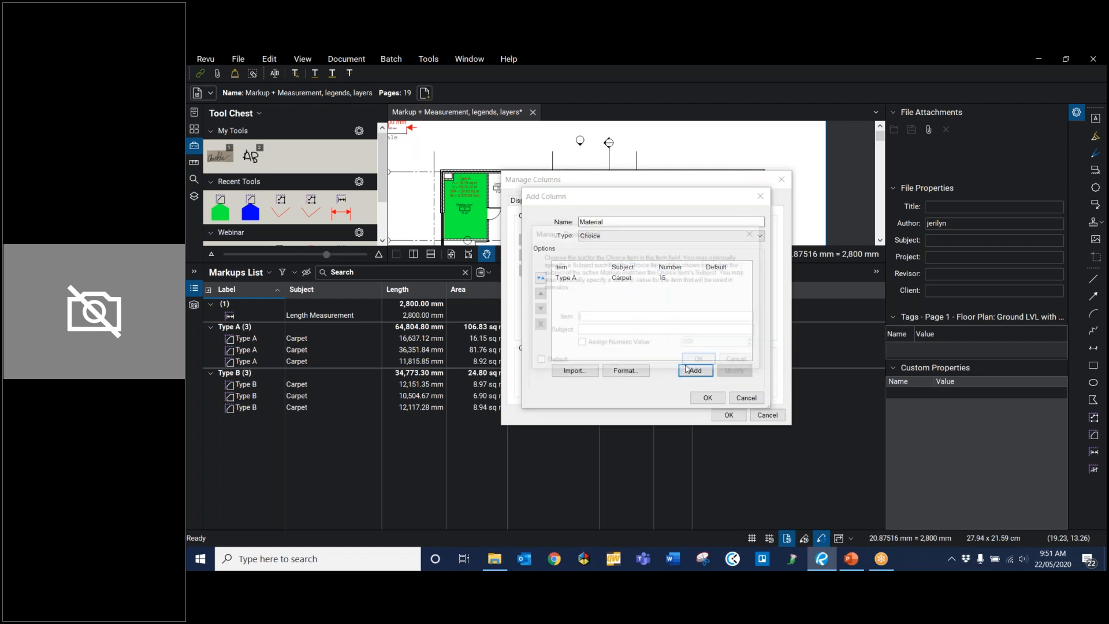
text(Type B)
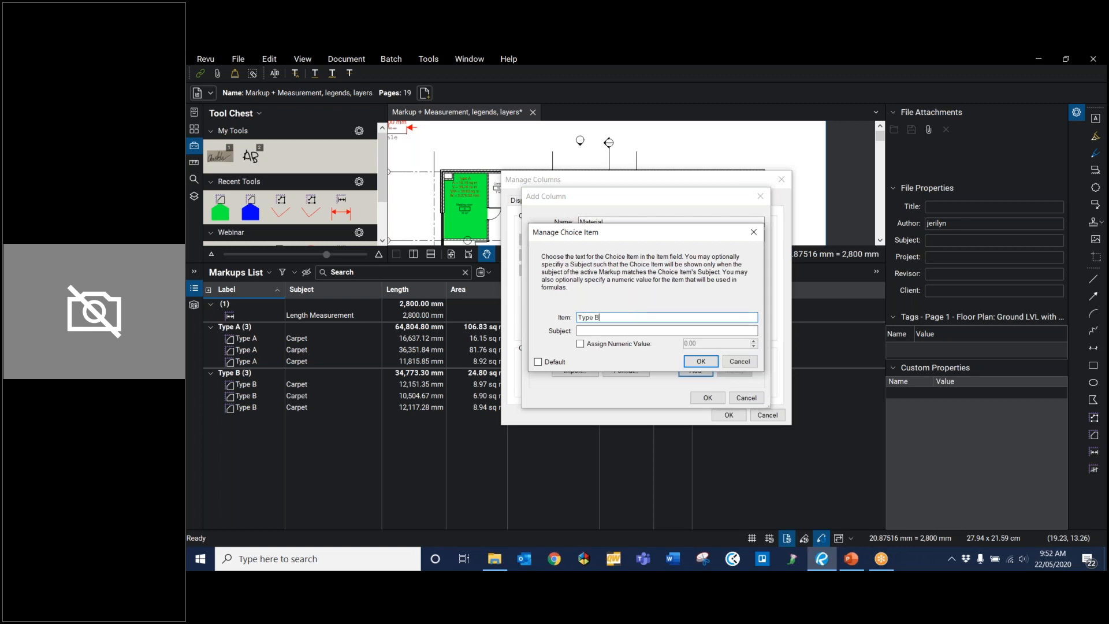
key(Tab)
text(Carpet)
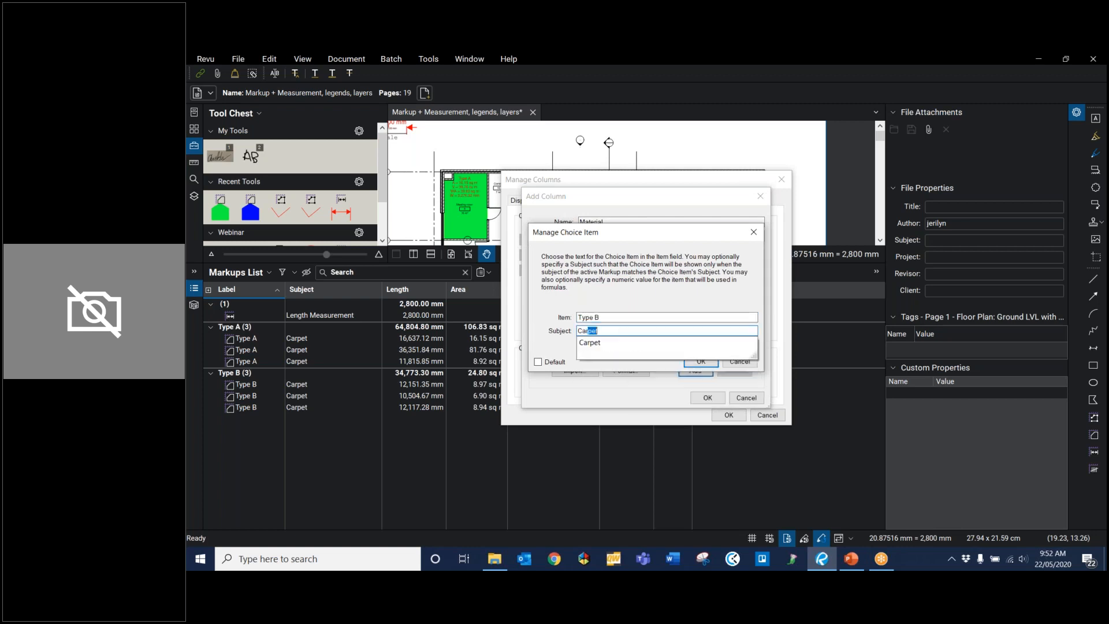
click(580, 344)
double_click(711, 342)
text(10)
click(701, 363)
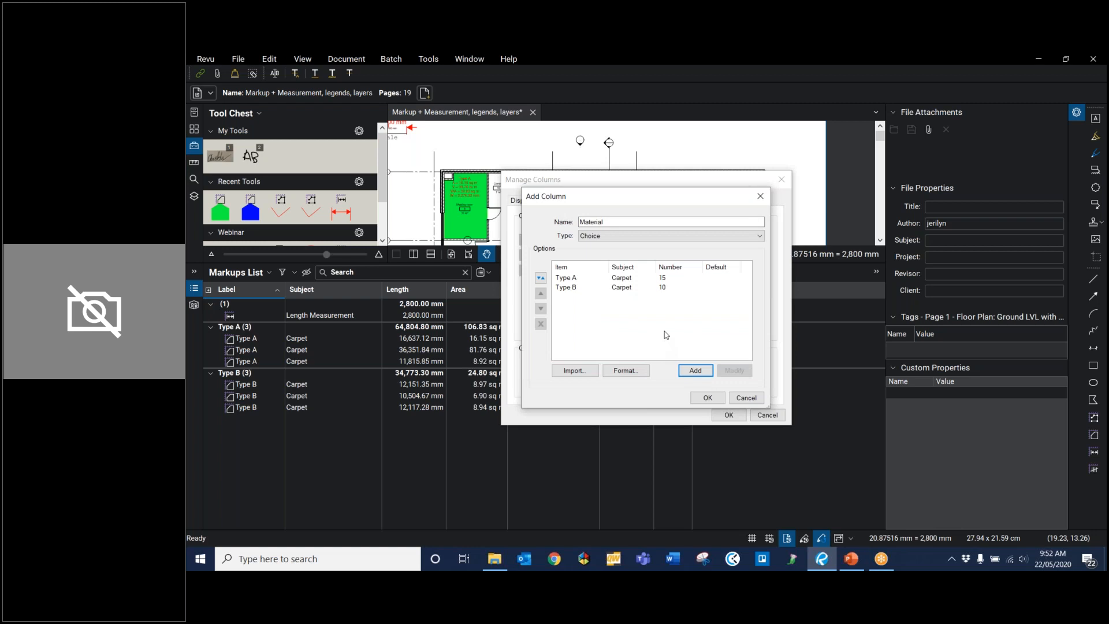
click(708, 398)
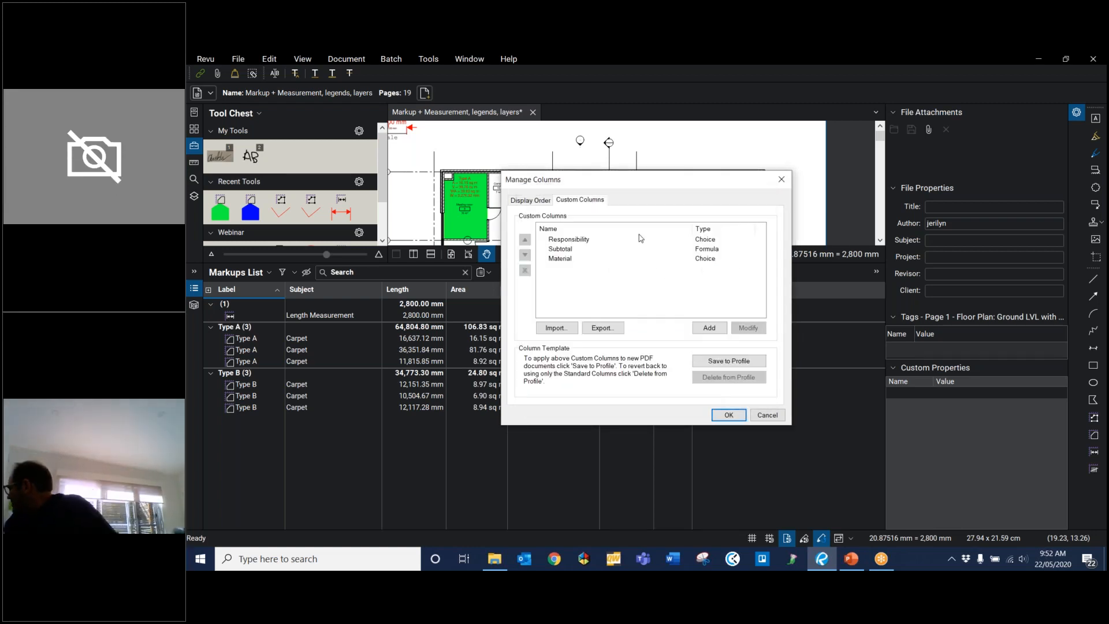
Step: Create a custom column named Total Cost of type Formula with the expression Area*Material
click(706, 330)
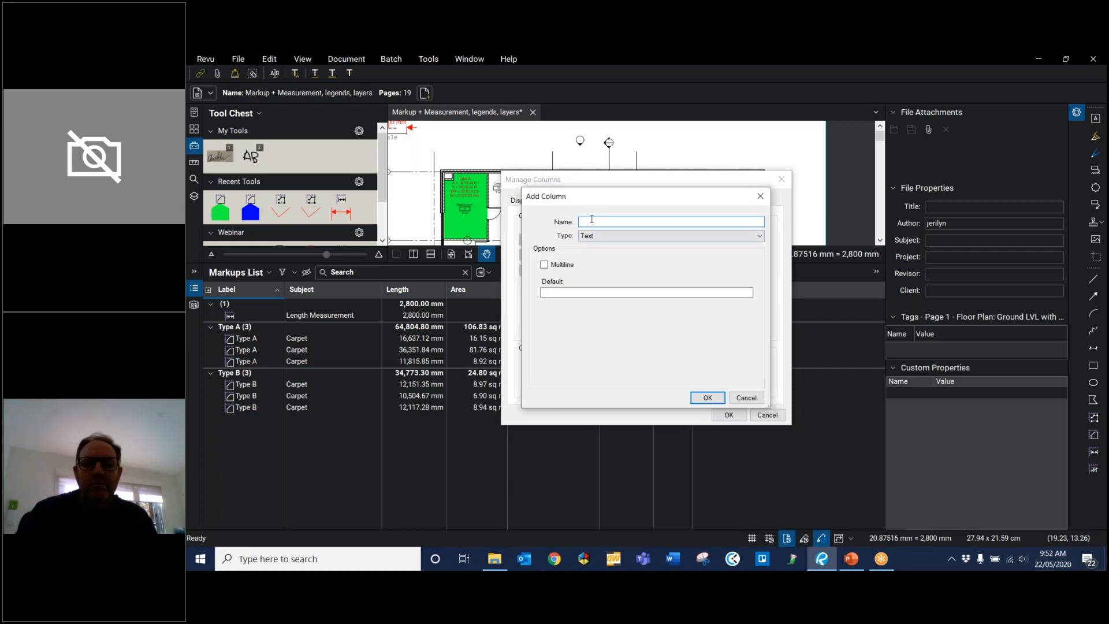
text(Tot)
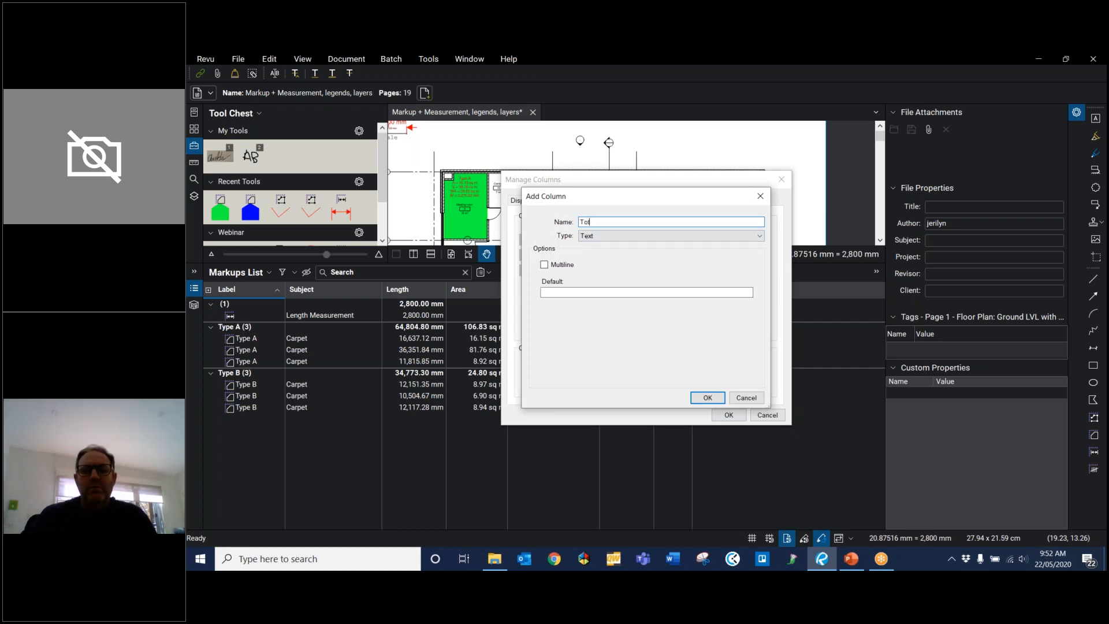
text(al Cost)
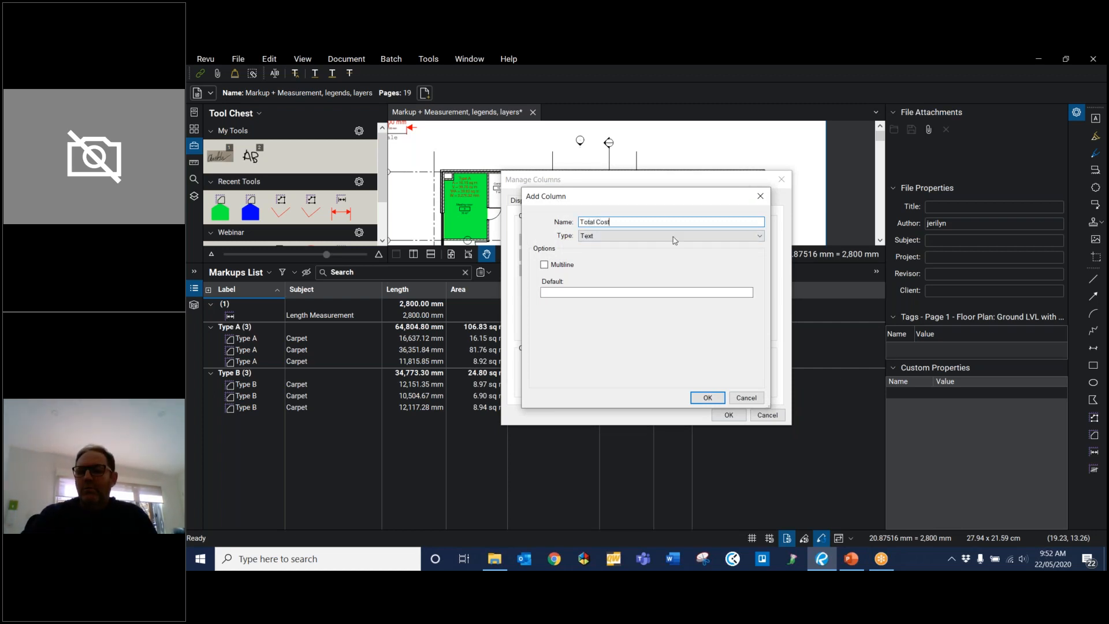
click(676, 237)
click(674, 269)
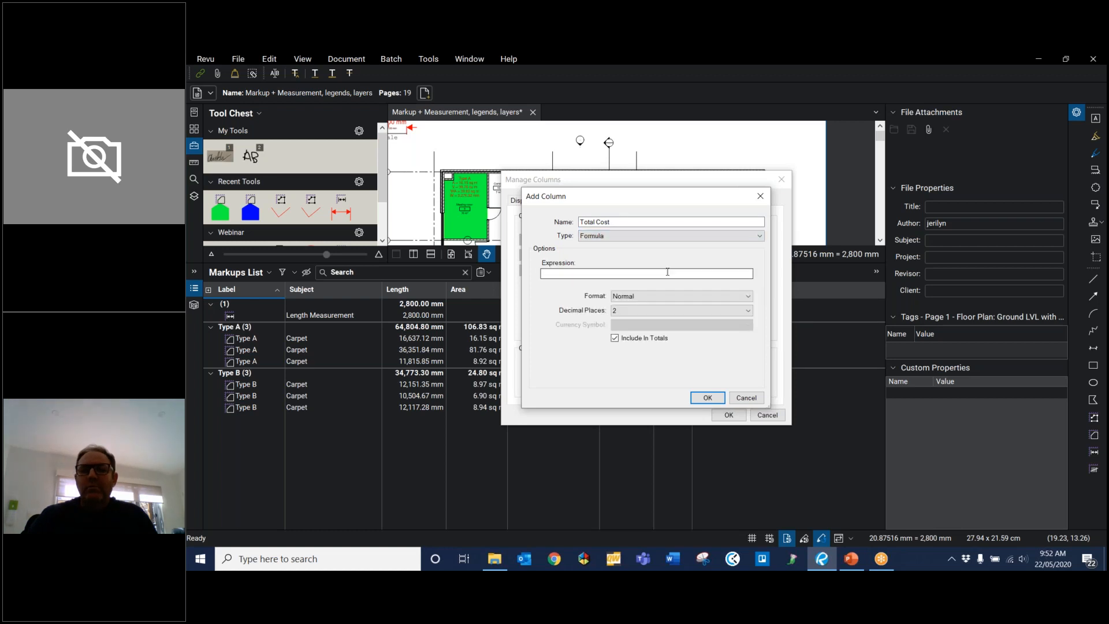
click(666, 271)
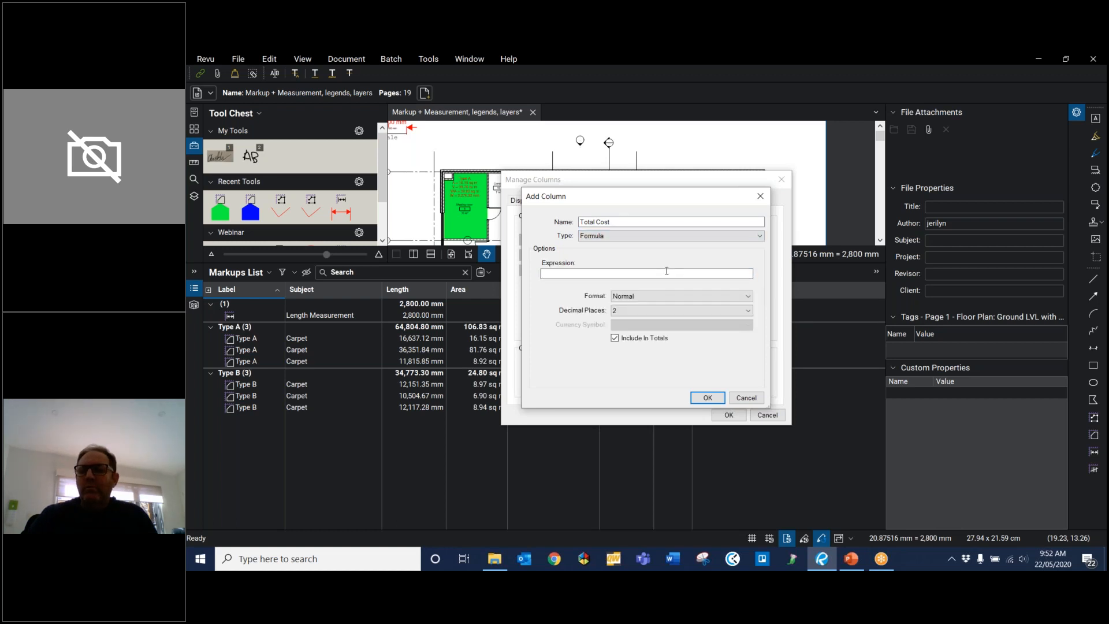
text(Area)
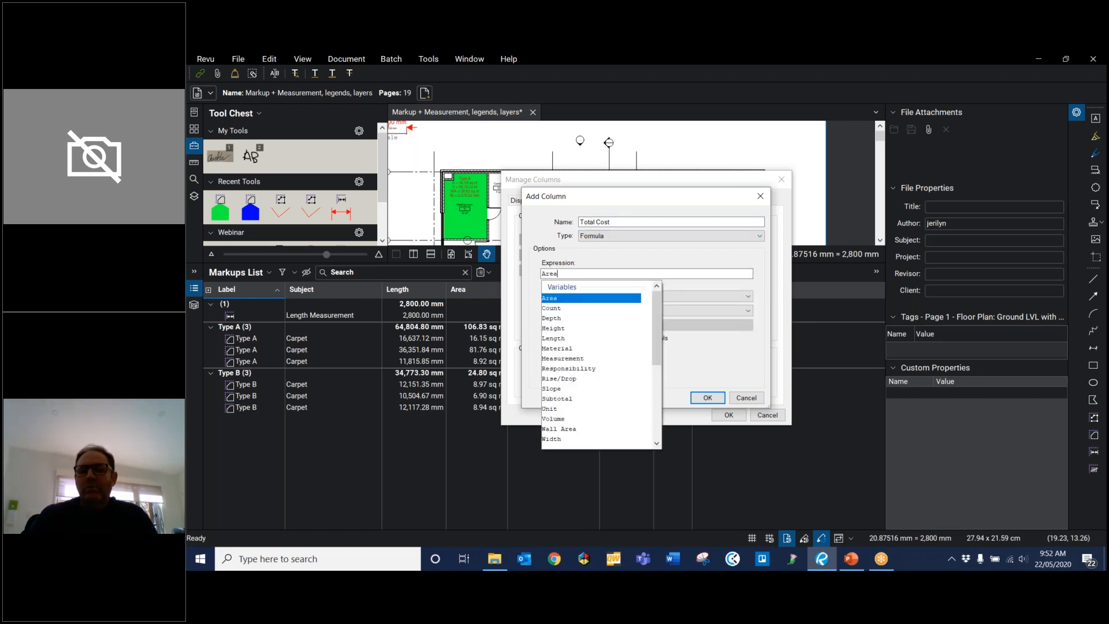
key(Return)
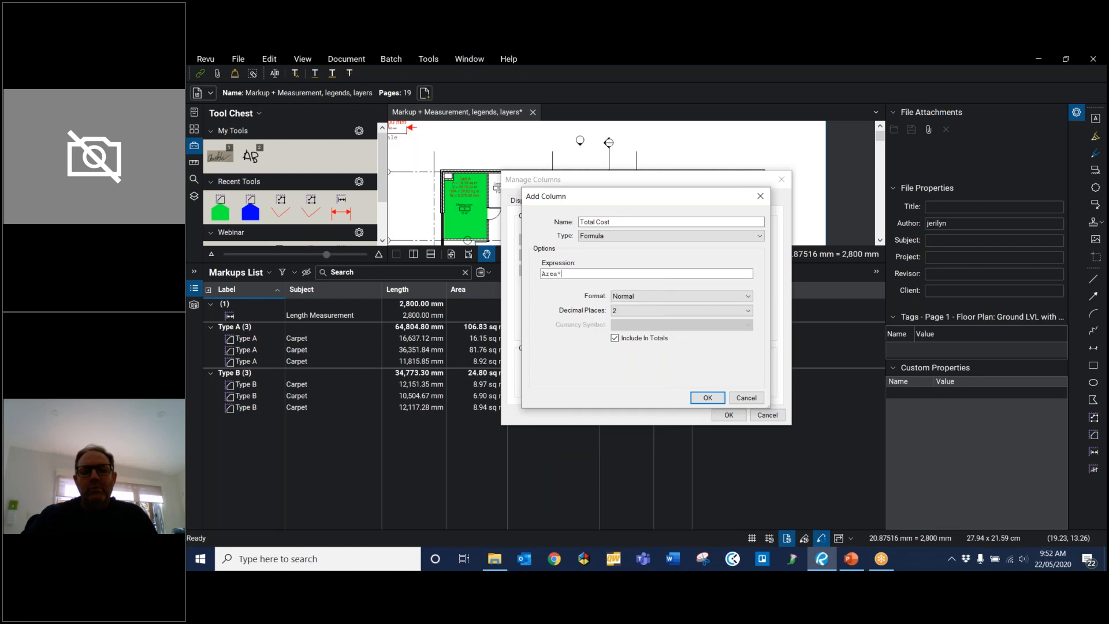
text(*M)
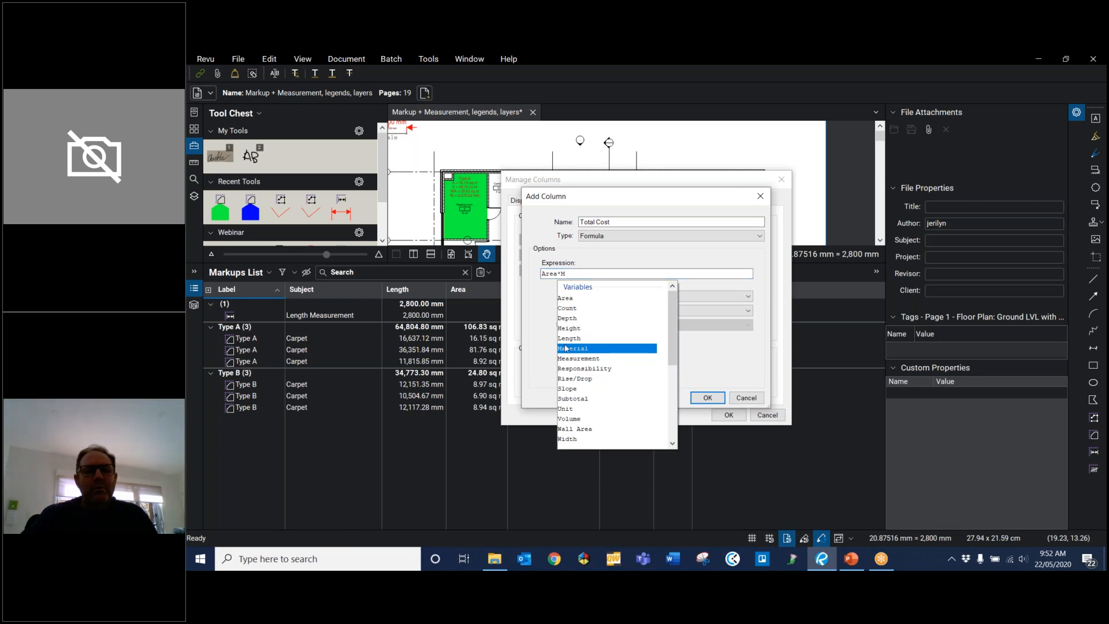
click(563, 350)
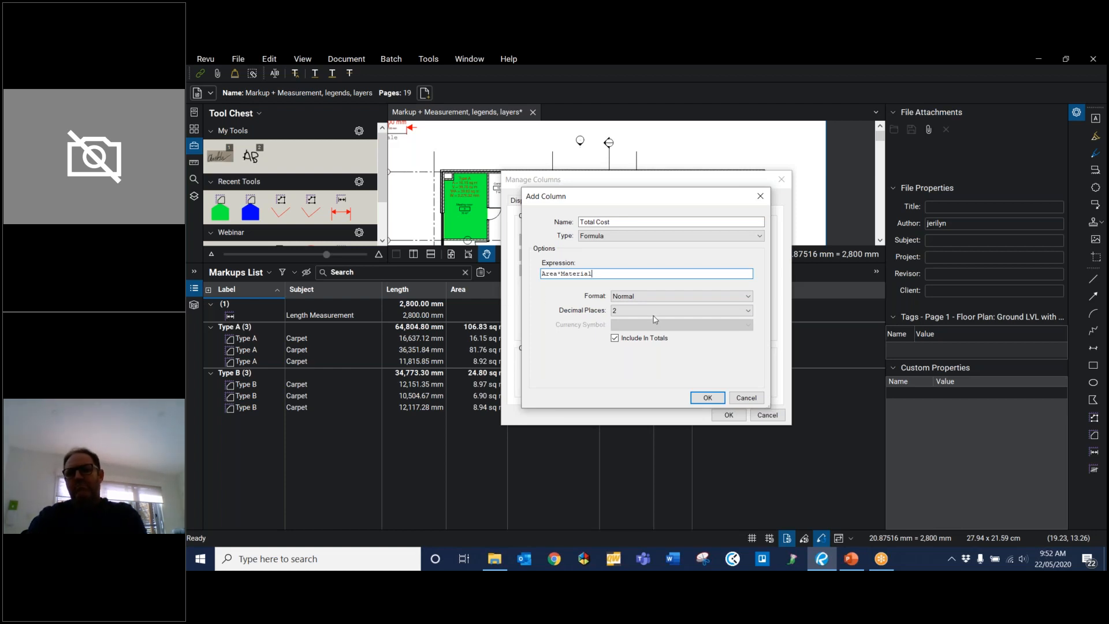
Step: Format the Total Cost column as Currency with the Dollar ($) symbol and save the custom column changes
click(647, 296)
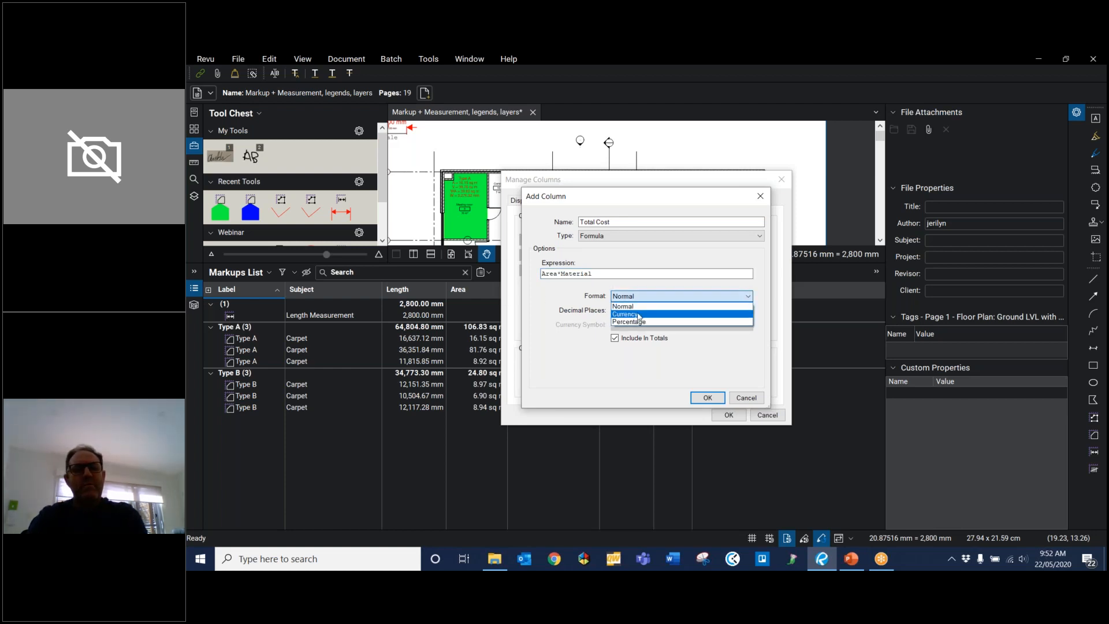
click(639, 315)
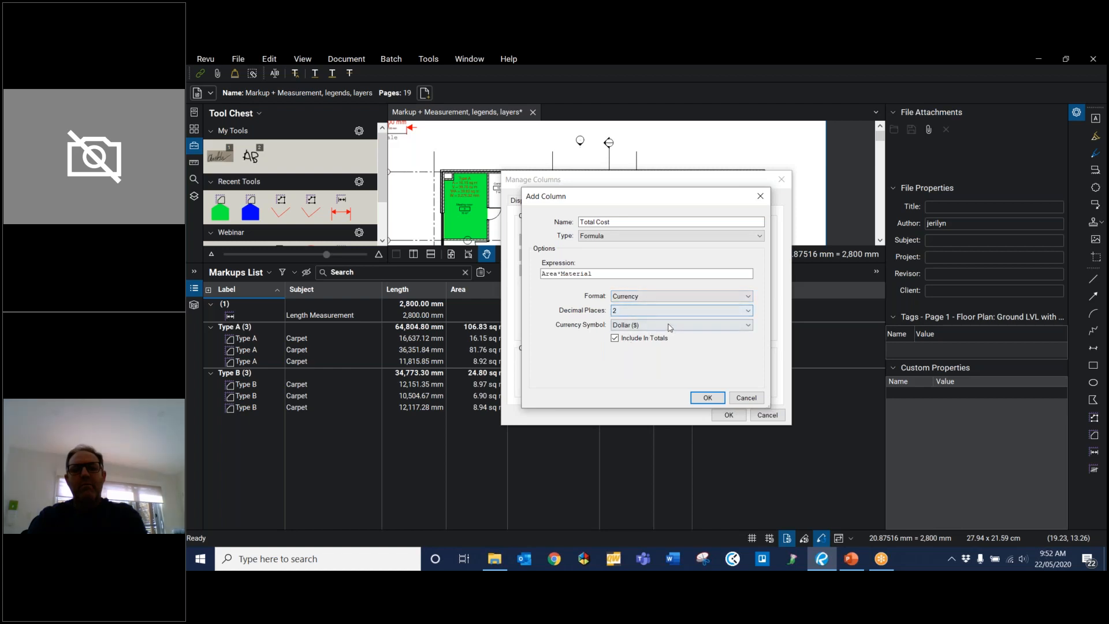
click(647, 327)
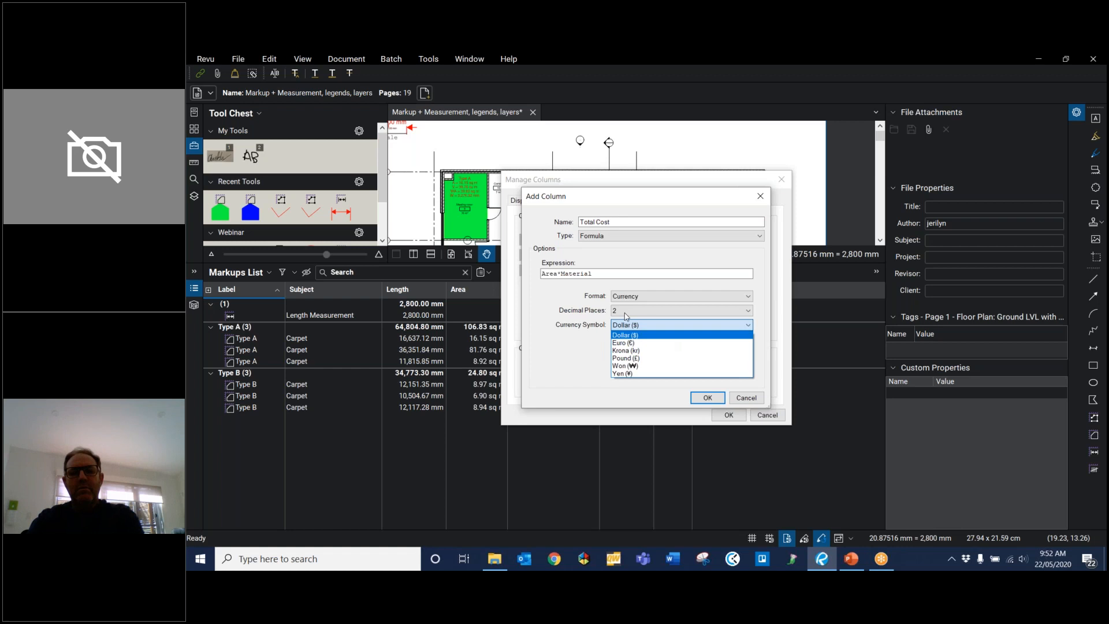
click(630, 330)
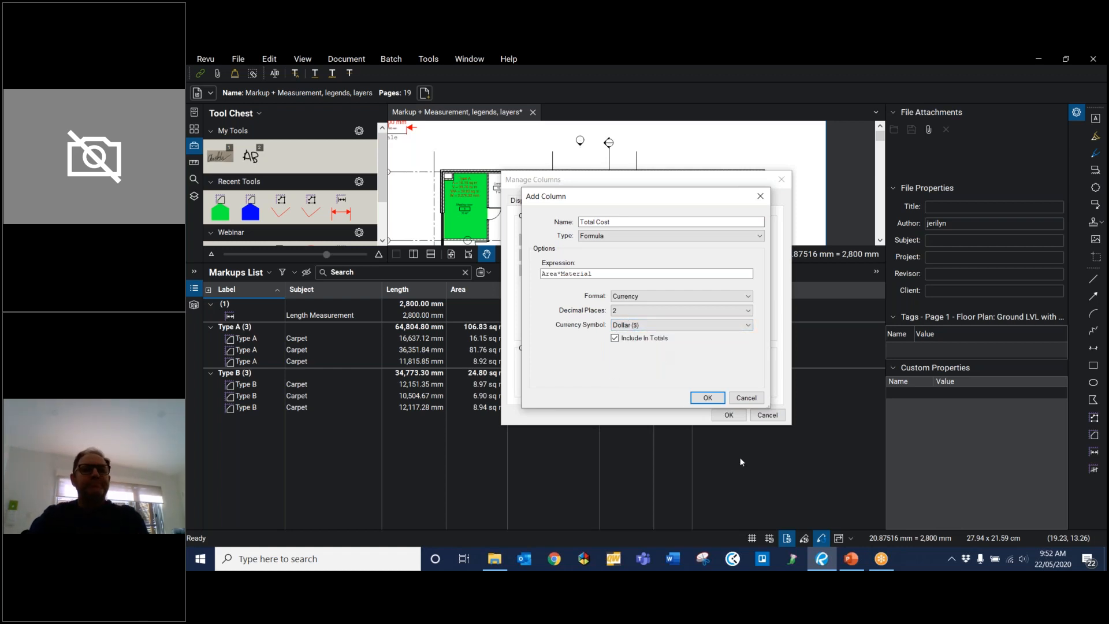
click(709, 399)
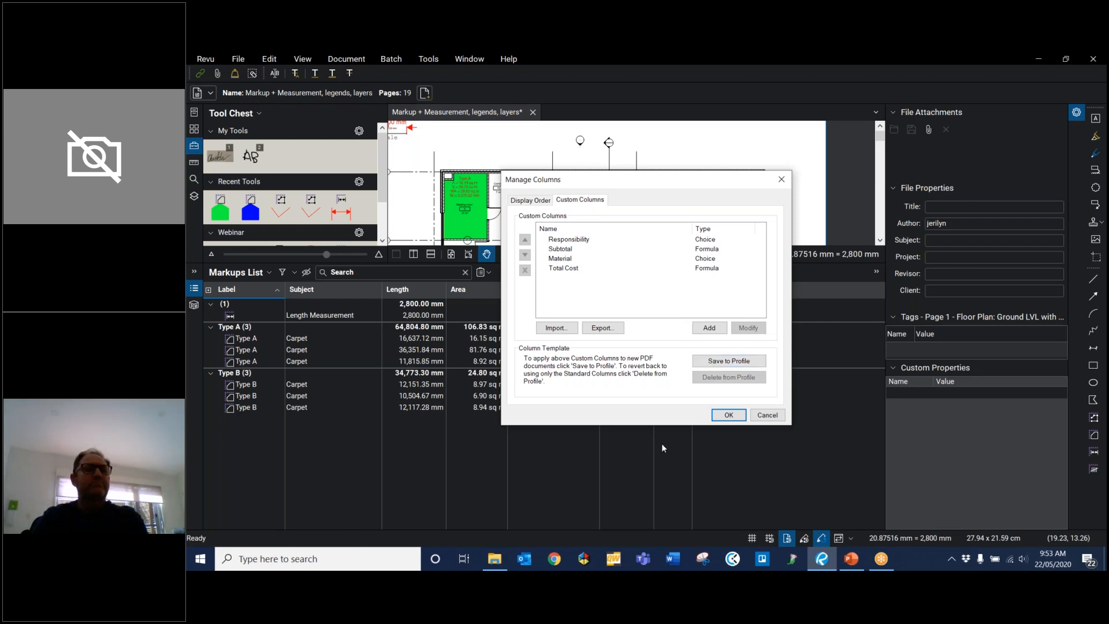
click(727, 415)
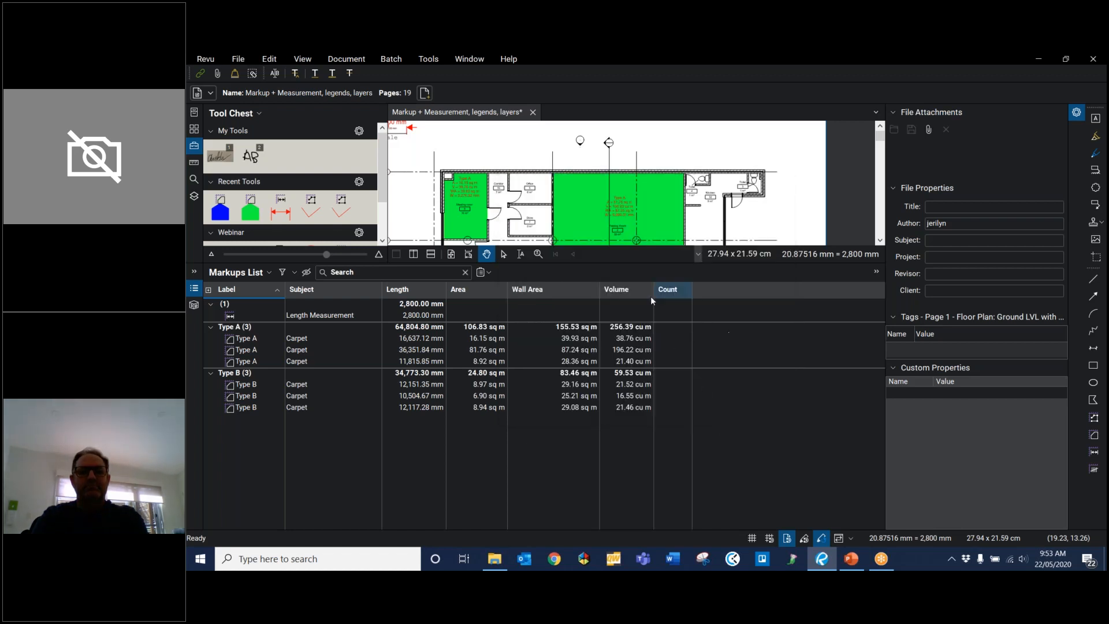
Step: Show the custom Material and Total Cost columns in the Markups List
click(236, 272)
mouse_move(236, 288)
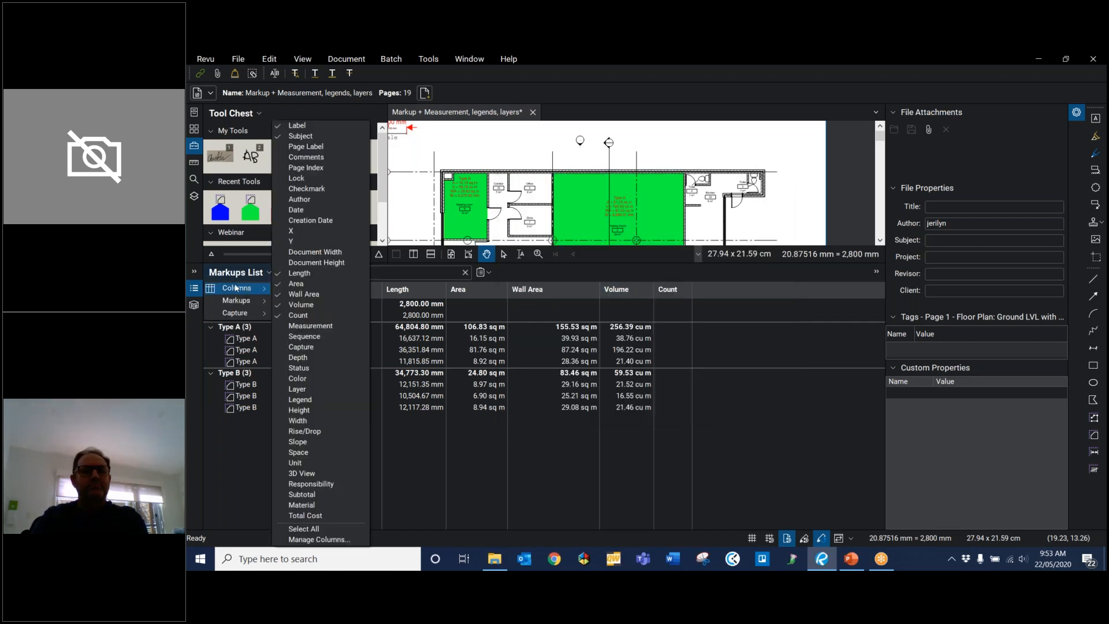
click(307, 505)
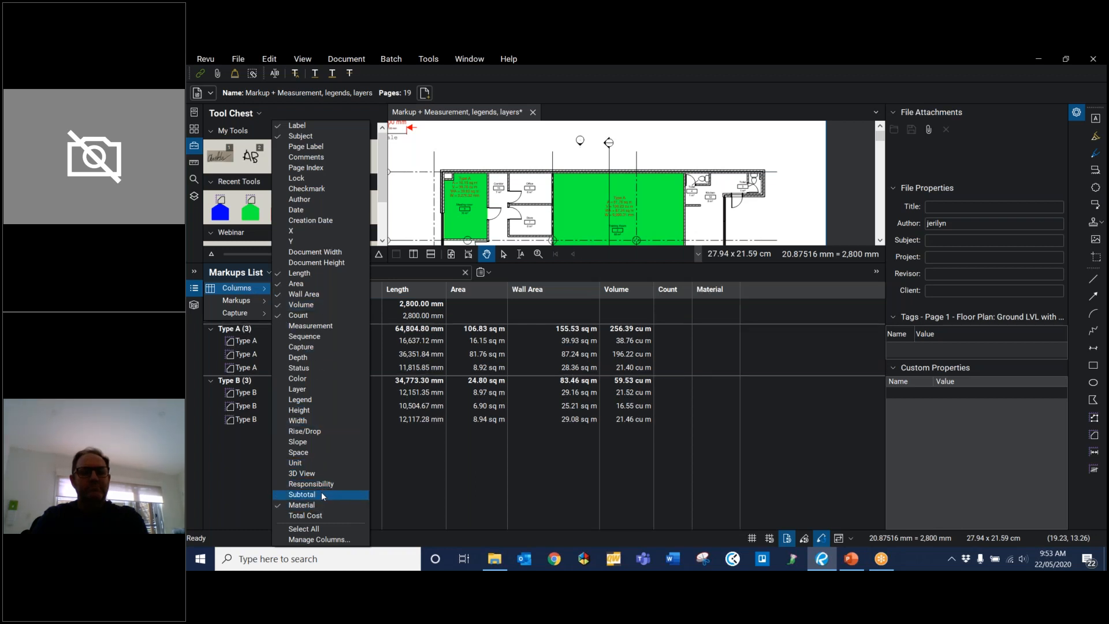
click(317, 517)
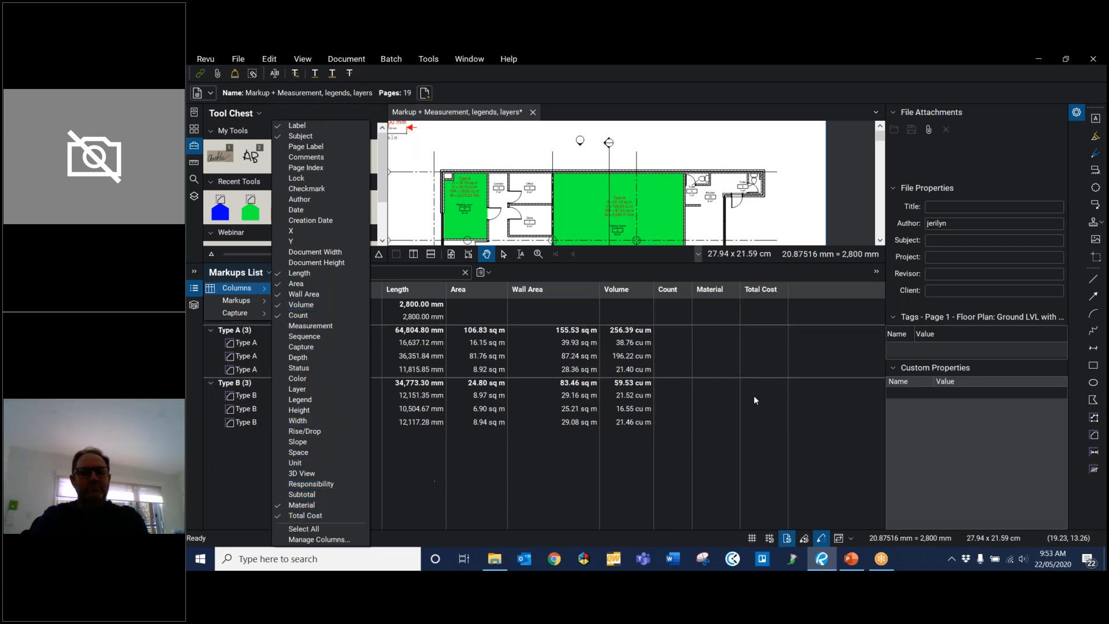
Step: Assign the Type A material to each of the three Type A carpet measurements in the Markups List
click(722, 347)
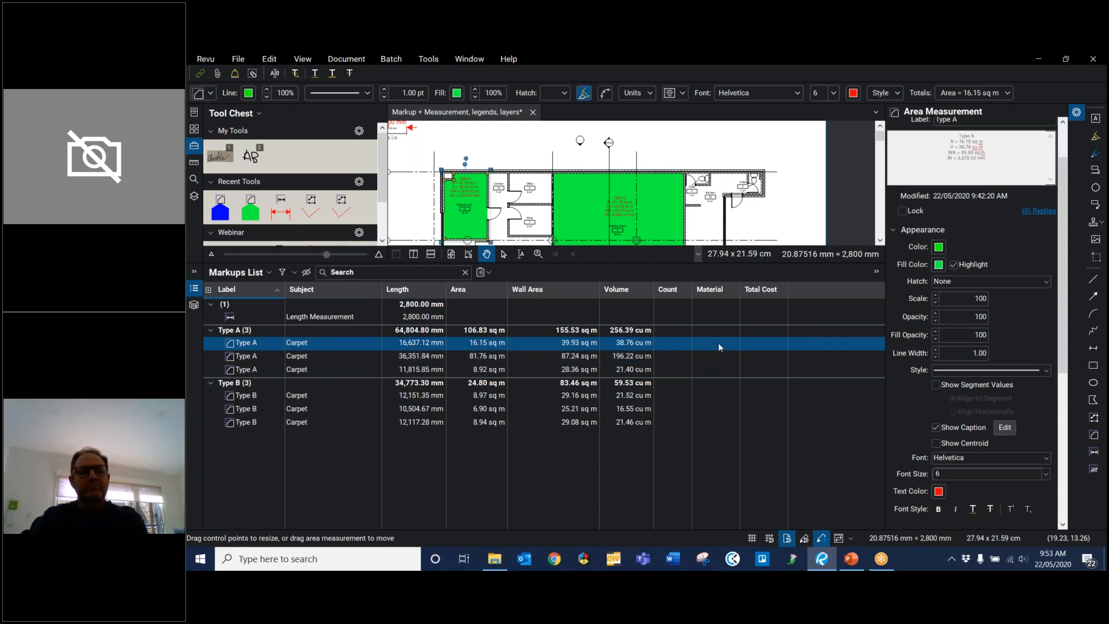
click(718, 346)
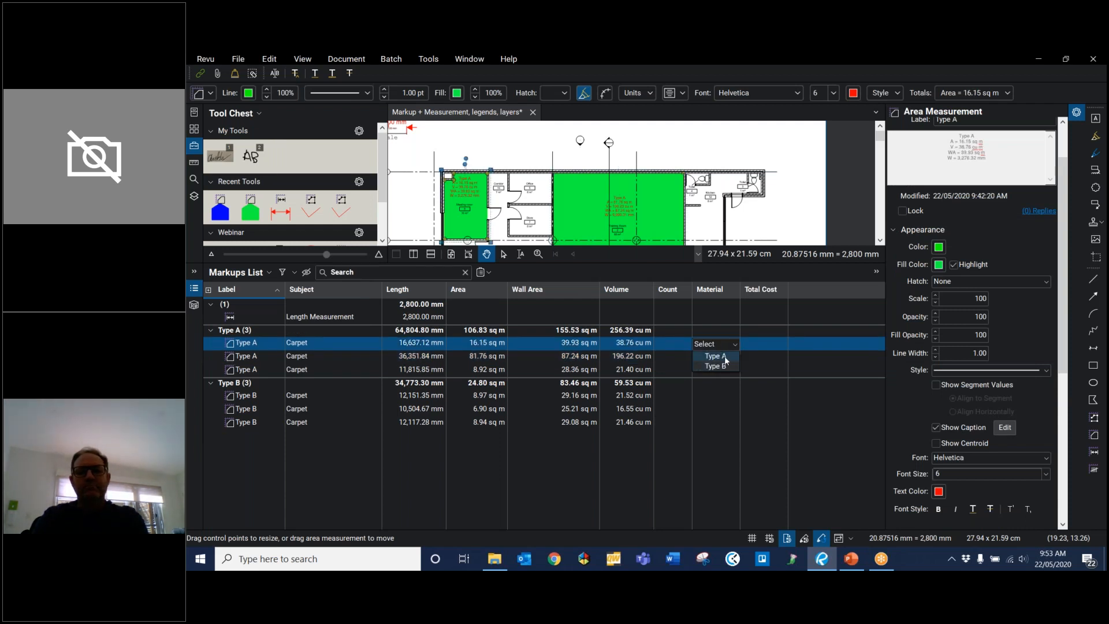
click(724, 356)
click(720, 359)
click(720, 358)
click(720, 369)
click(719, 369)
click(719, 369)
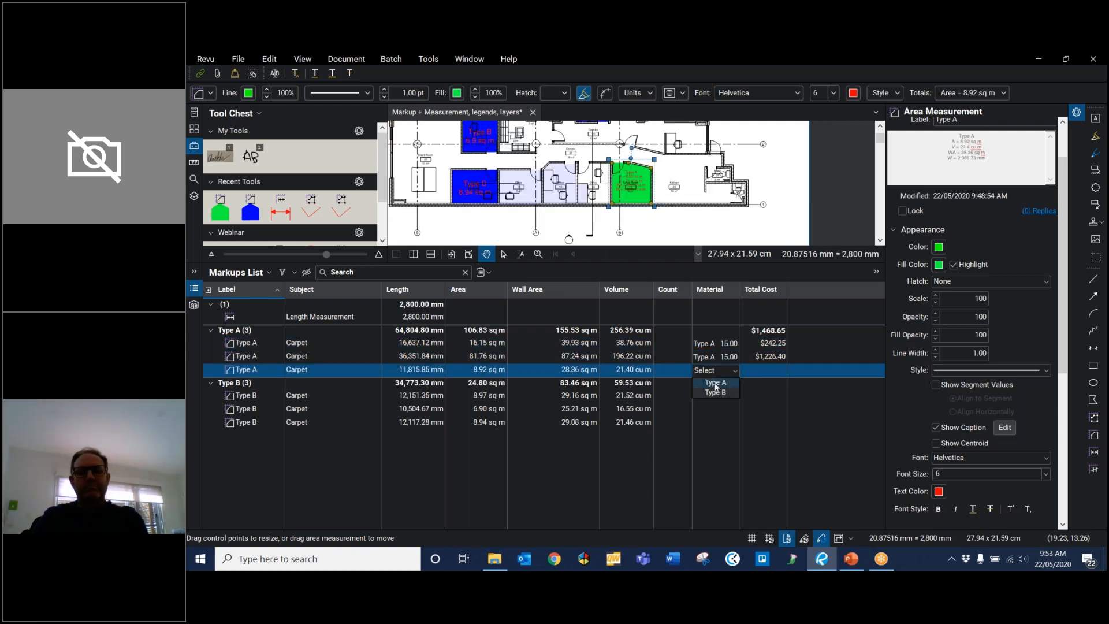
click(717, 383)
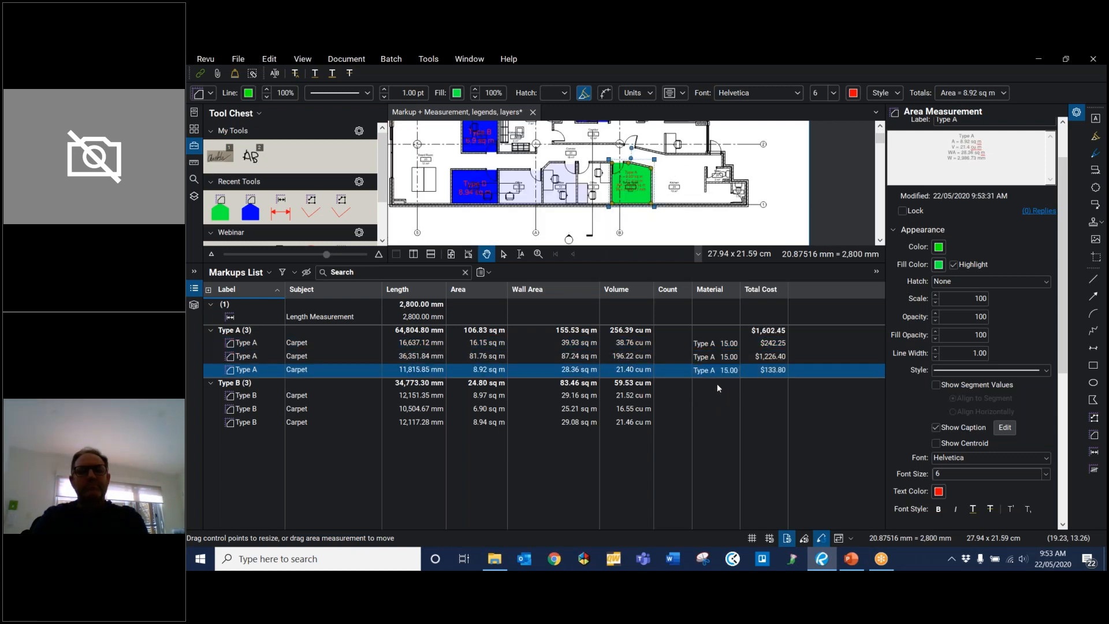
Step: Assign the Type B material to each of the three Type B carpet measurements
click(713, 391)
click(713, 391)
click(719, 415)
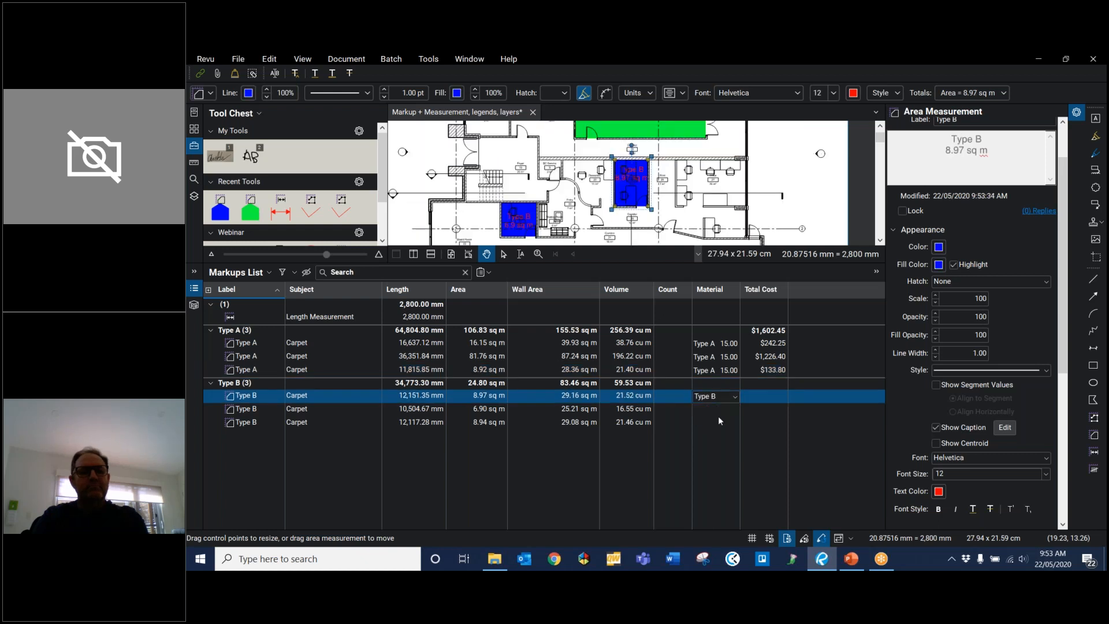
click(716, 409)
click(716, 409)
click(721, 427)
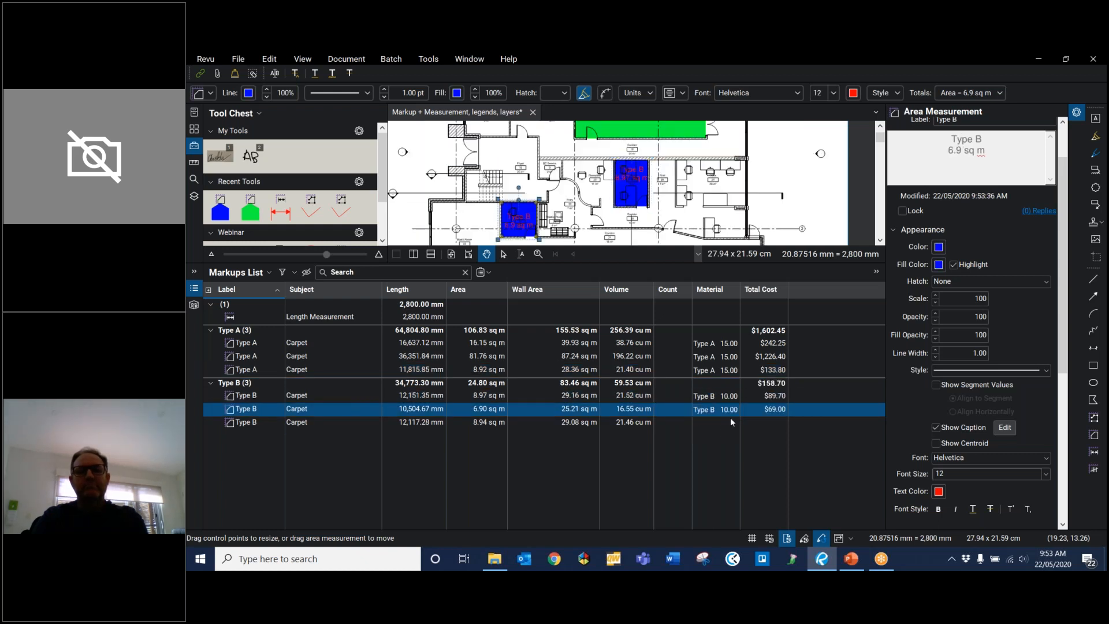
click(723, 421)
click(723, 422)
click(721, 441)
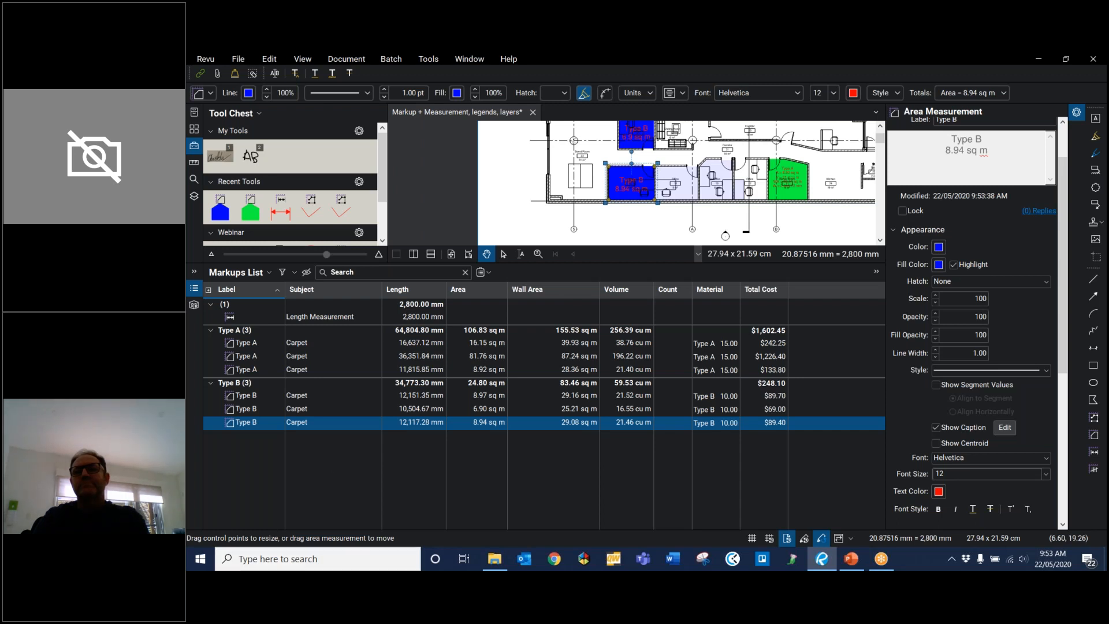
Step: Export a CSV markup summary covering all pages, with column headers and measurement units, and open the file after creation
click(485, 276)
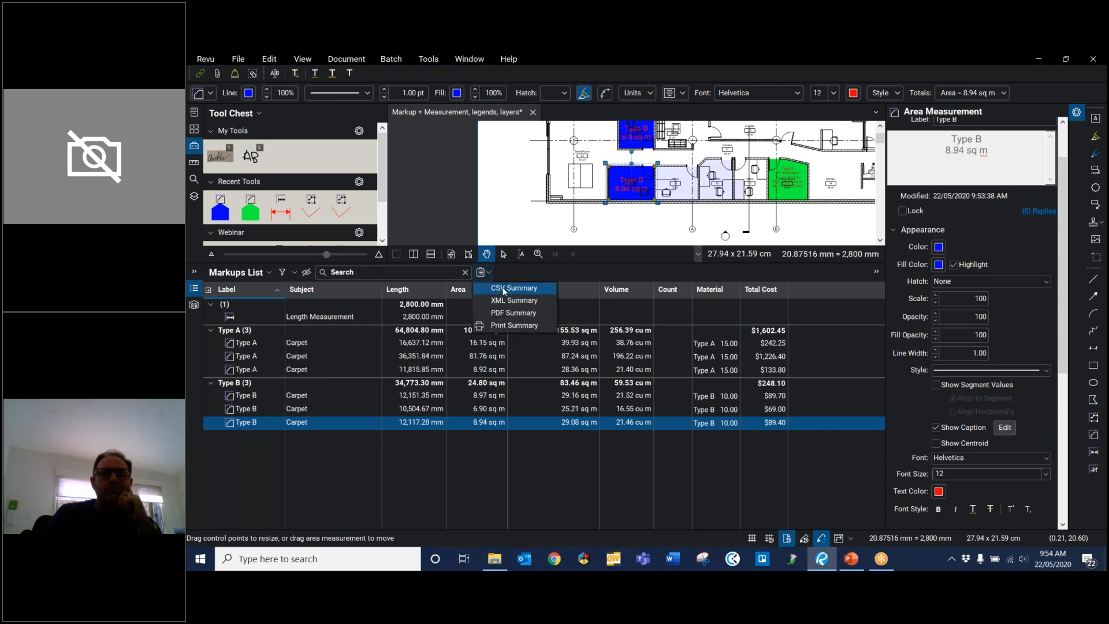
click(504, 289)
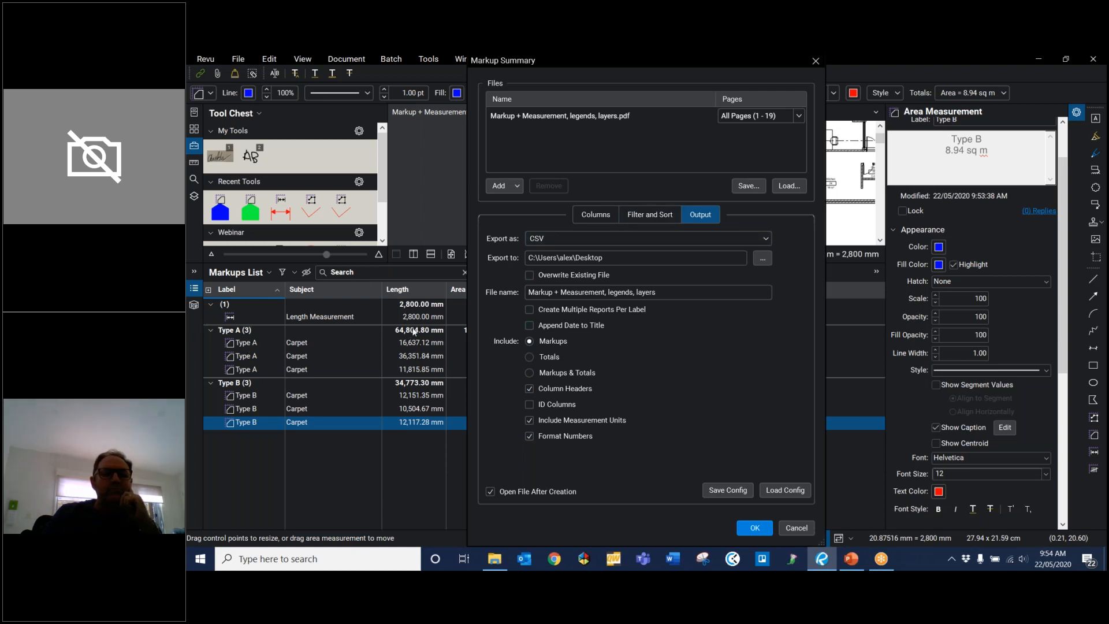
click(751, 528)
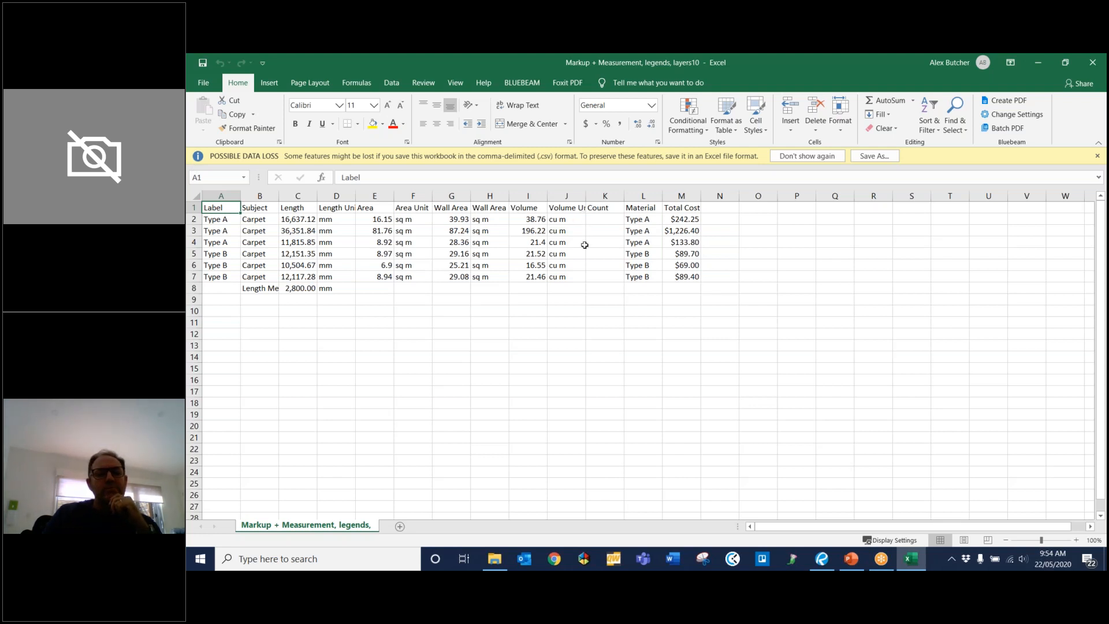
Step: Autofit the Material column in the exported spreadsheet, and close the workbook without saving
double_click(663, 195)
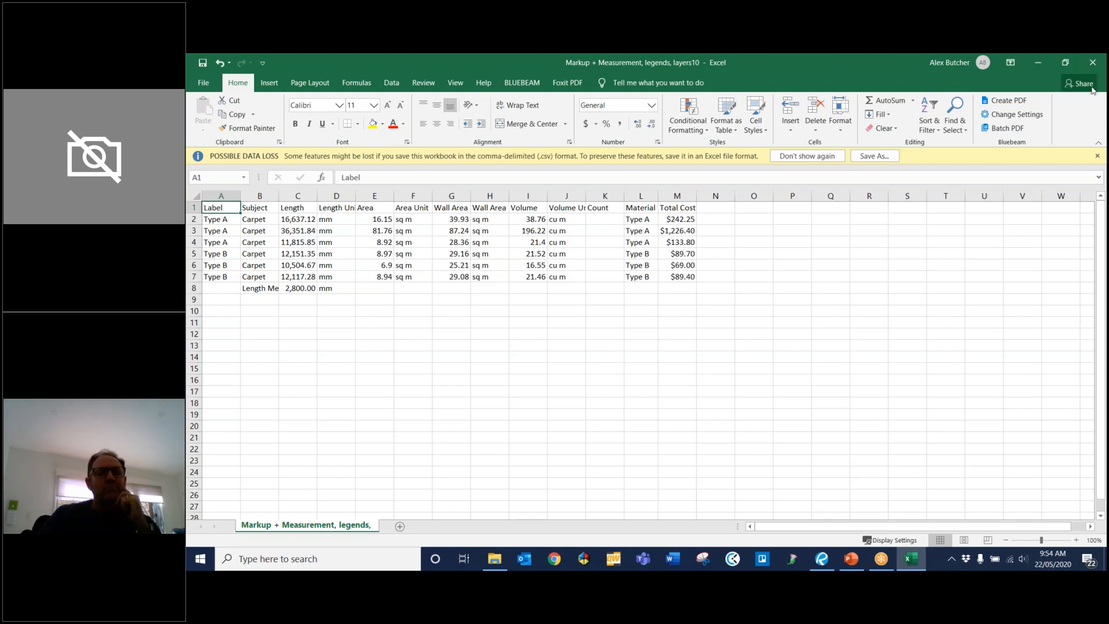
click(1093, 62)
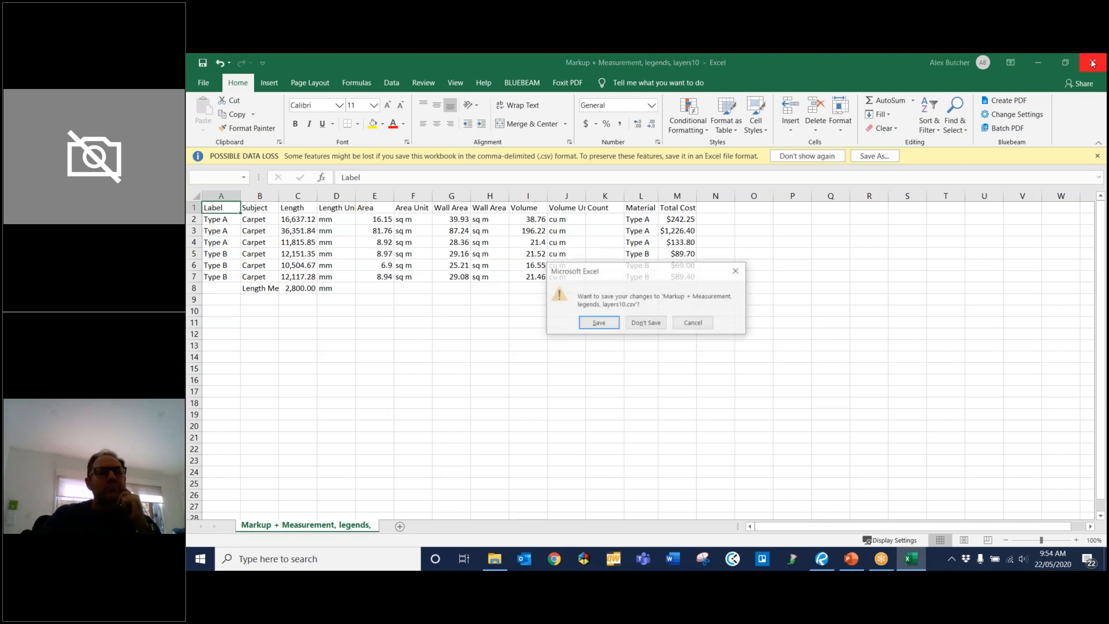
click(646, 323)
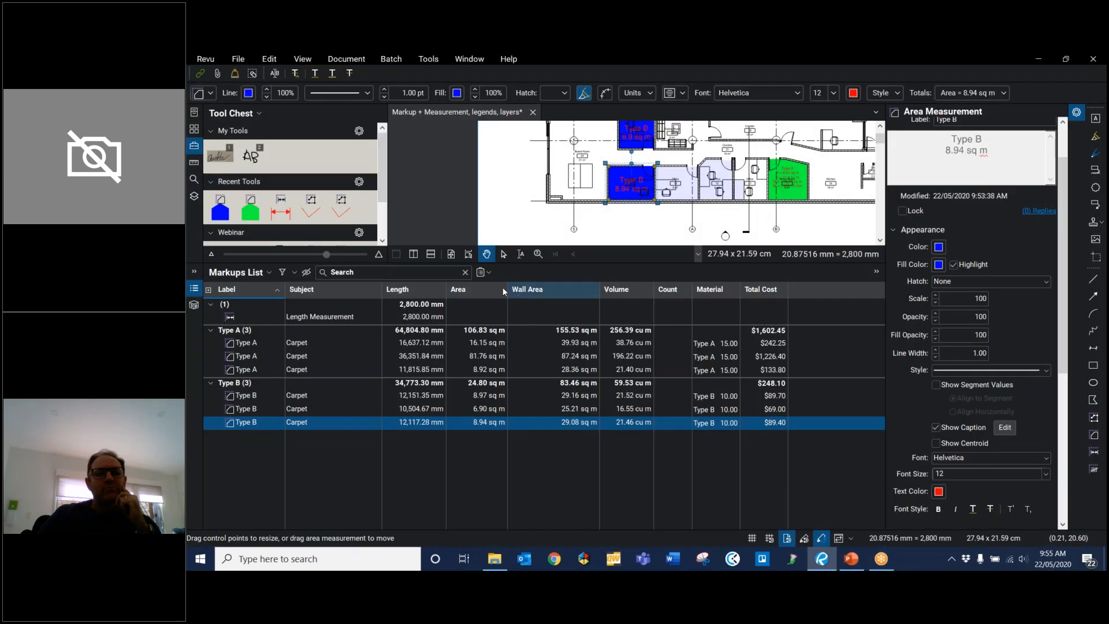
Step: Create a PDF markup summary of all pages, appended and hyperlinked to the current PDF
click(481, 274)
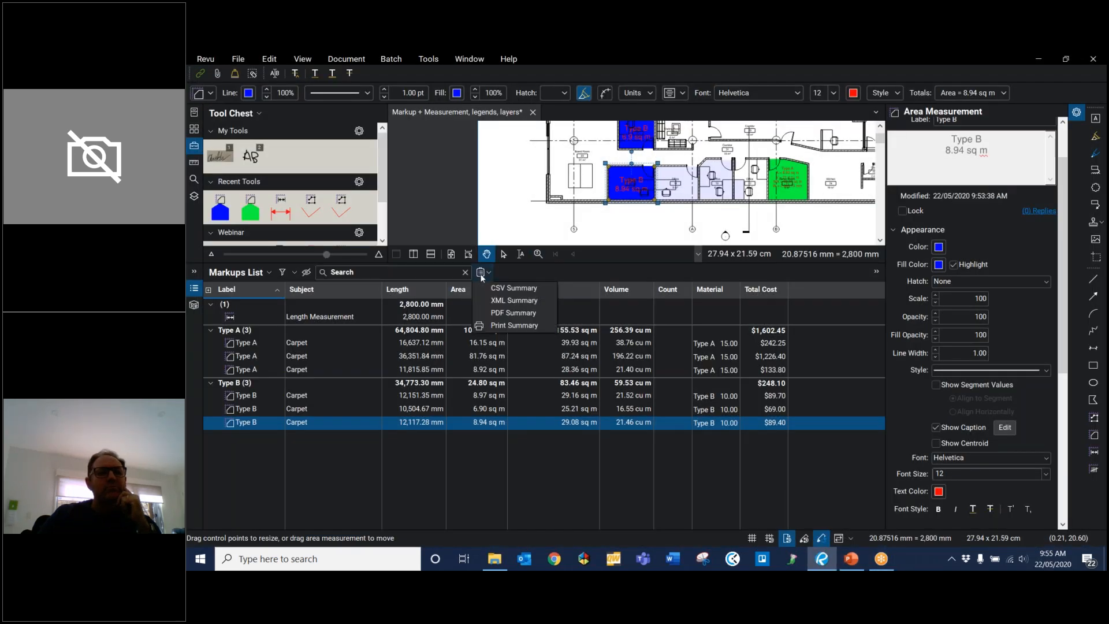
click(501, 313)
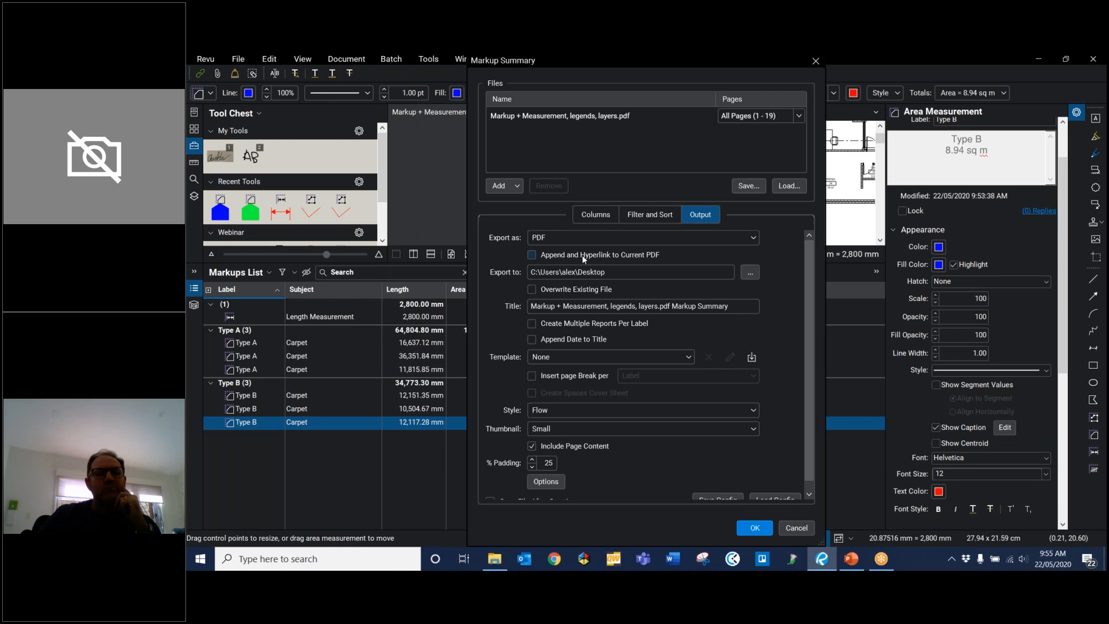
click(529, 256)
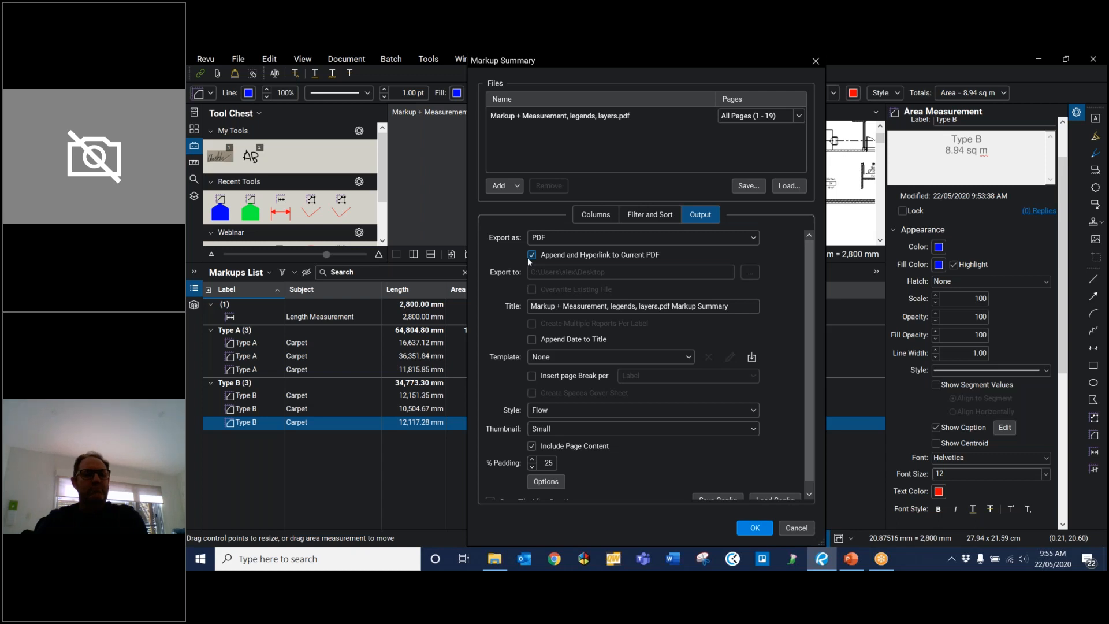
scroll(695, 459, down, 1)
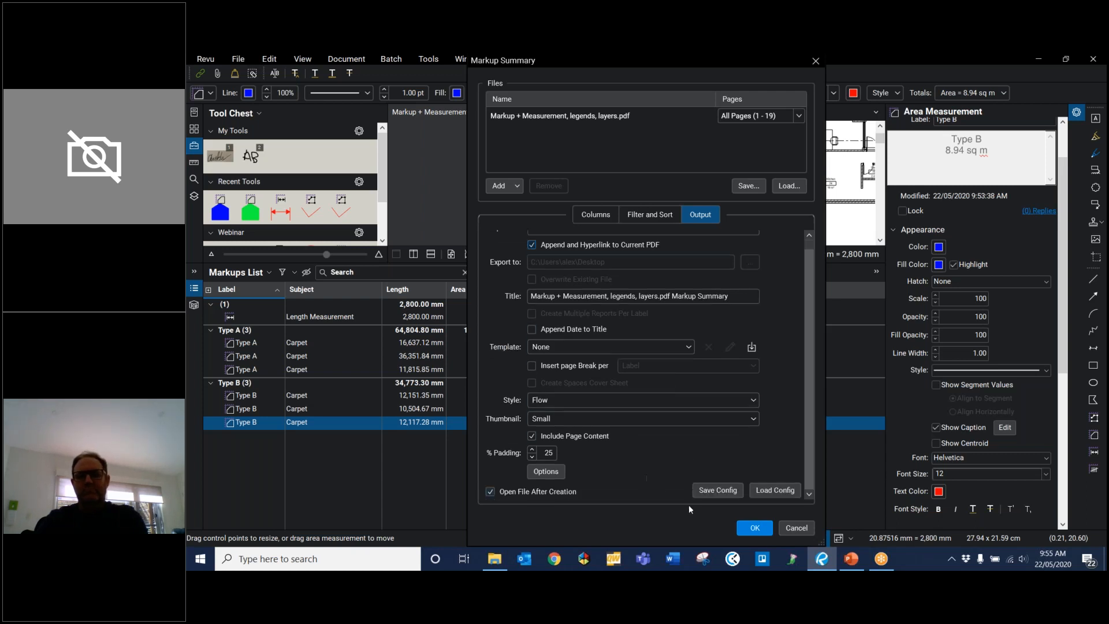
click(754, 527)
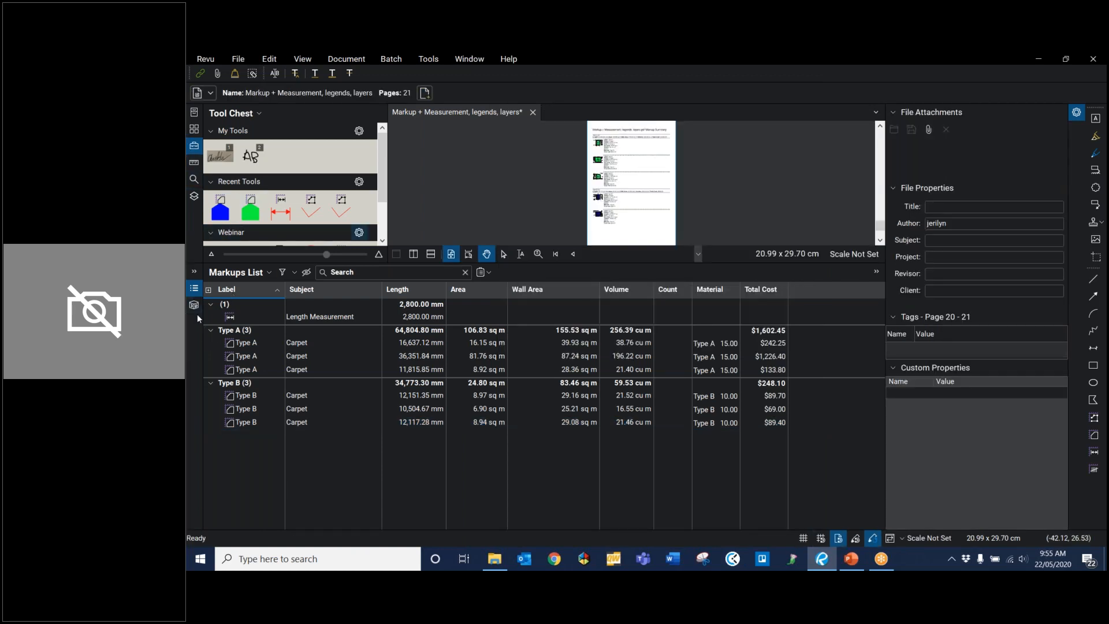
Step: Hide the Markups List and show the page thumbnails to examine the appended summary pages
click(195, 292)
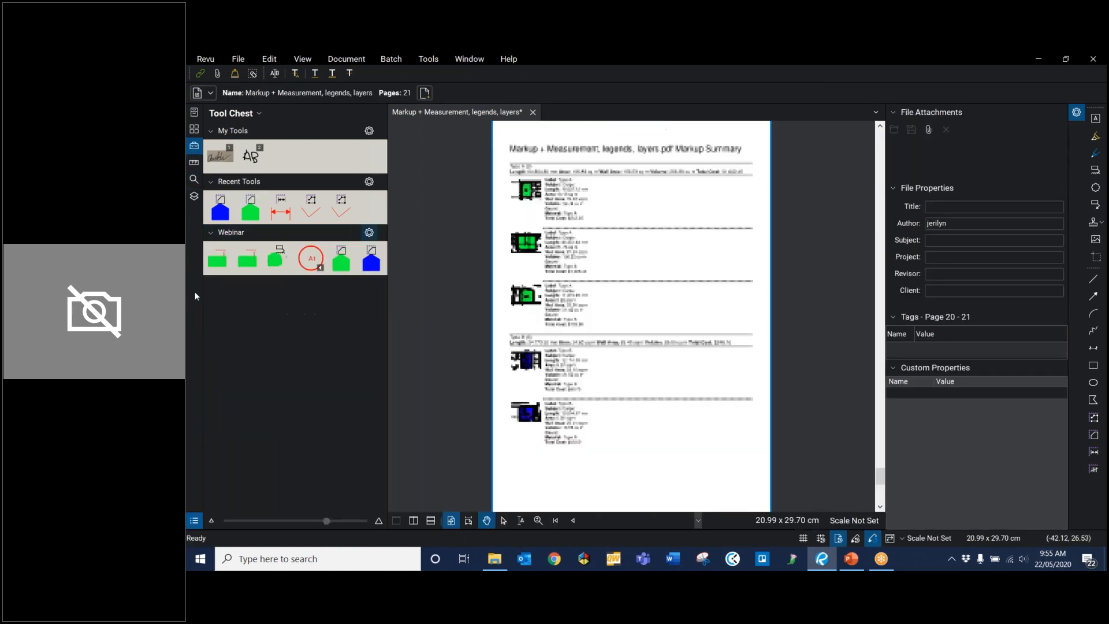
click(194, 129)
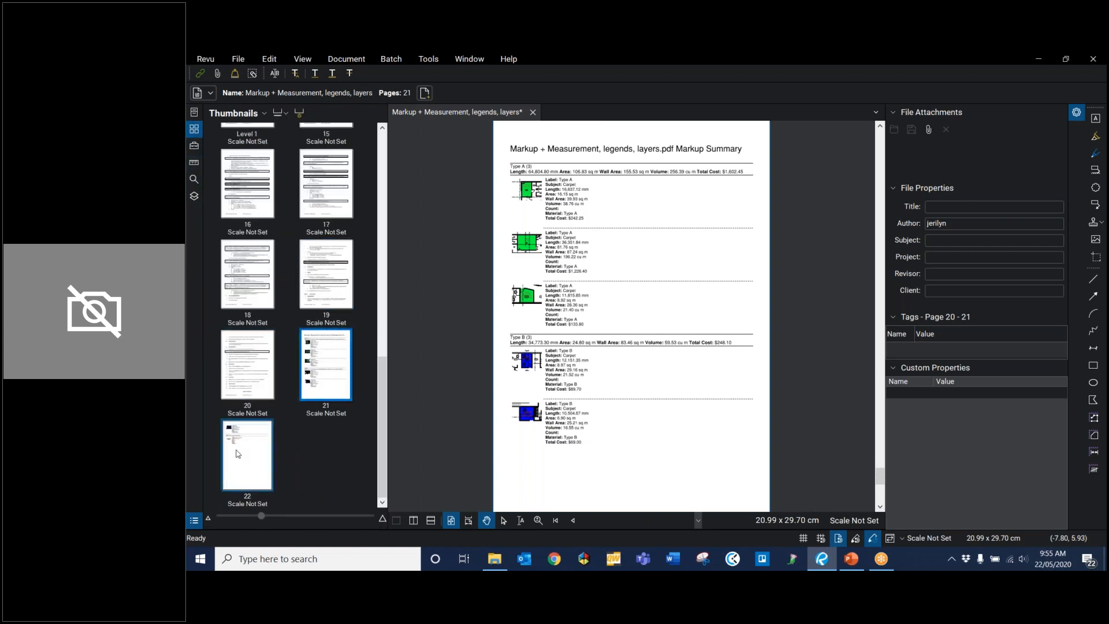
scroll(601, 210, up, 5)
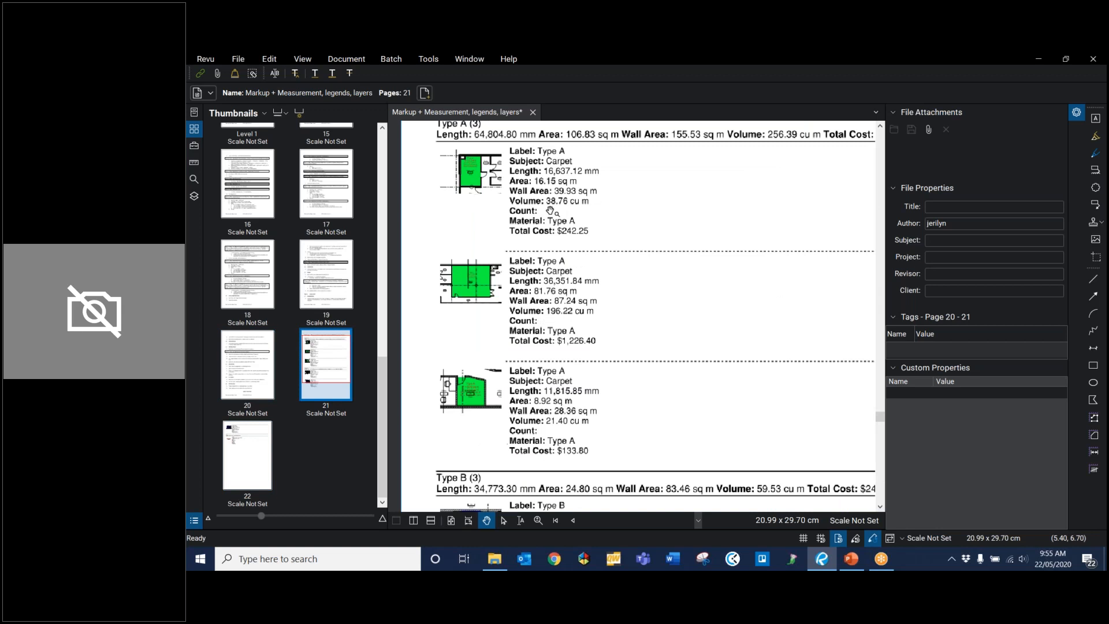
scroll(541, 224, down, 1)
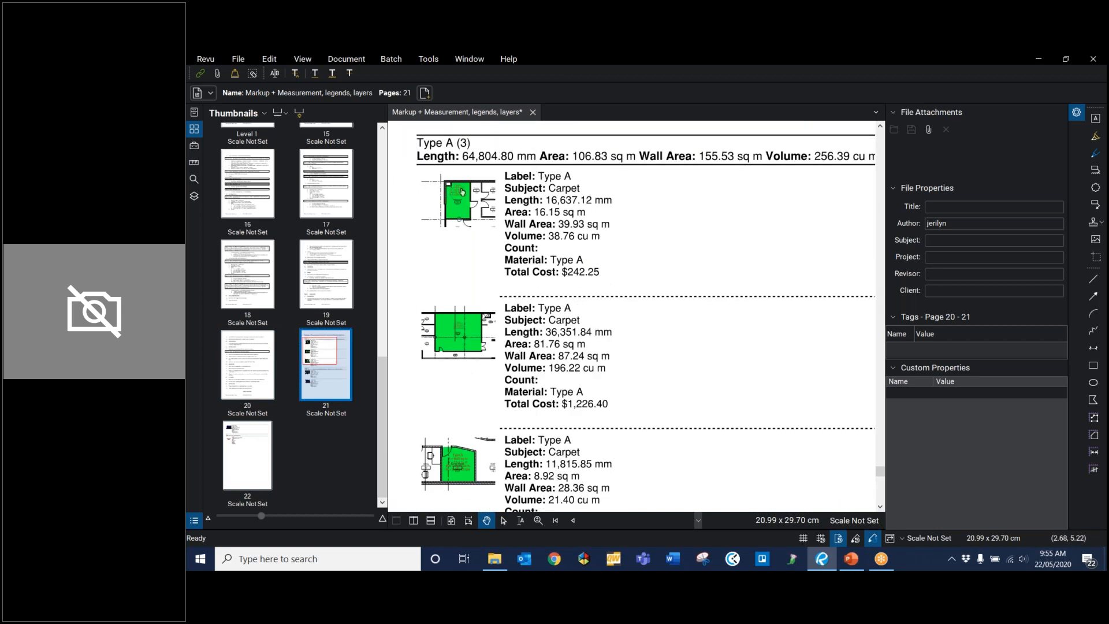
Step: Follow the first Type A thumbnail's hyperlink to its floor plan area, hide the properties display, and return to the previous view
click(459, 210)
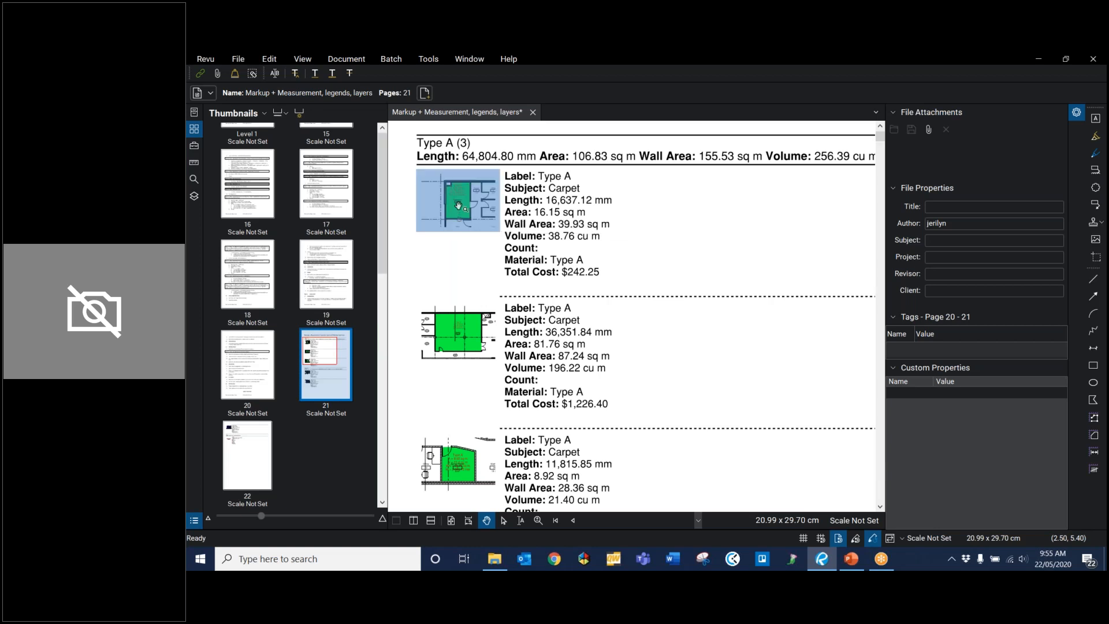
scroll(234, 316, down, 5)
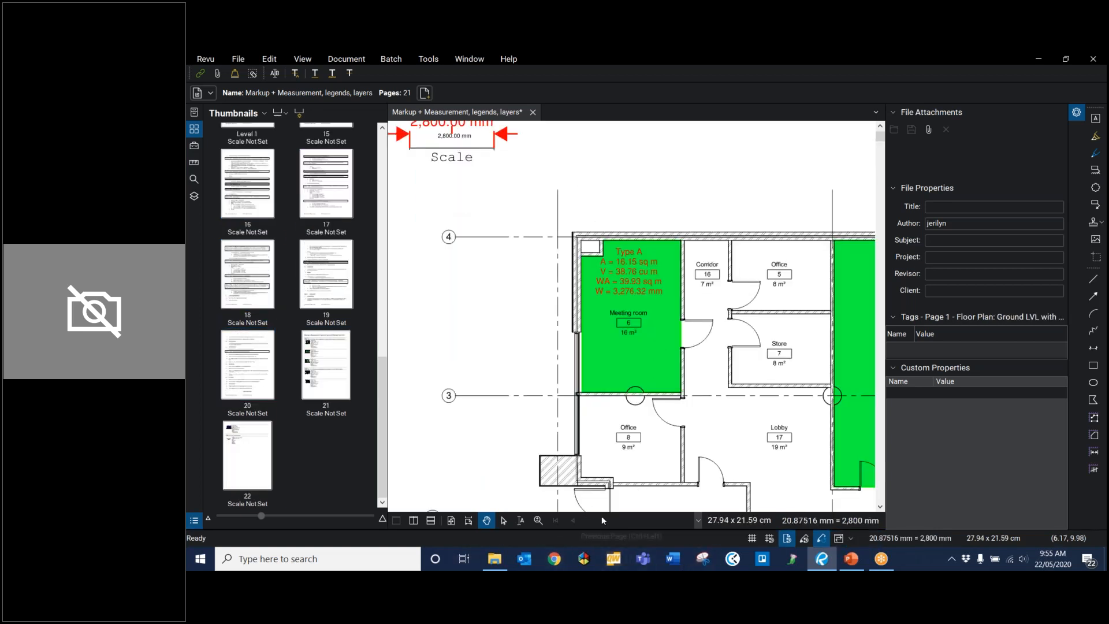
click(1077, 113)
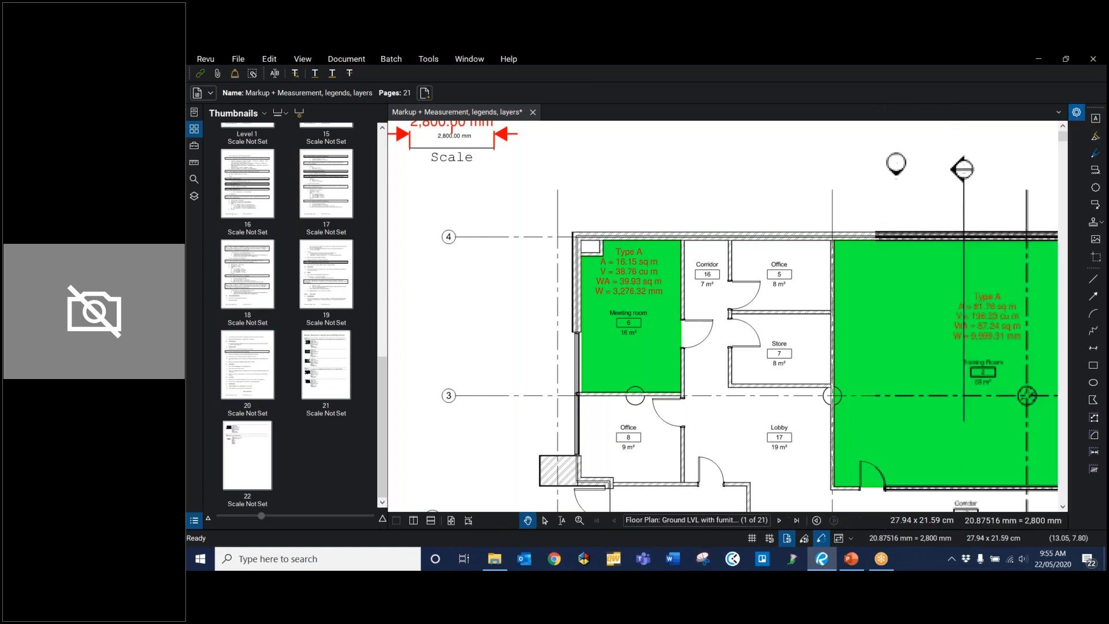
click(817, 520)
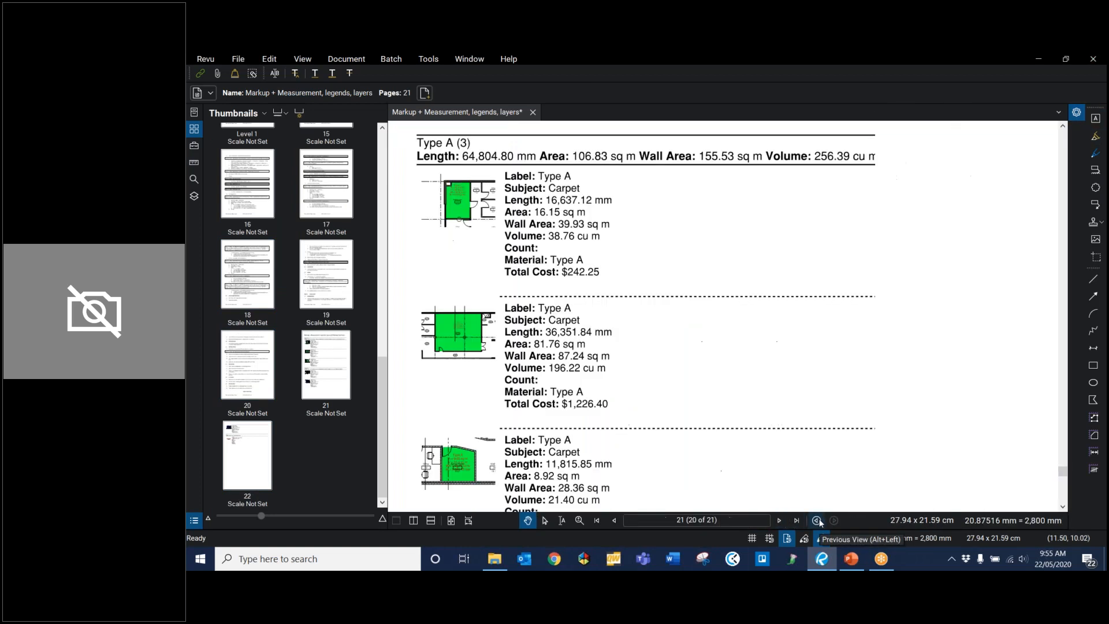
Step: Examine the Type A and Type B entries and totals on the summary page, and switch to the Week6 PowerPoint presentation
scroll(593, 323, up, 3)
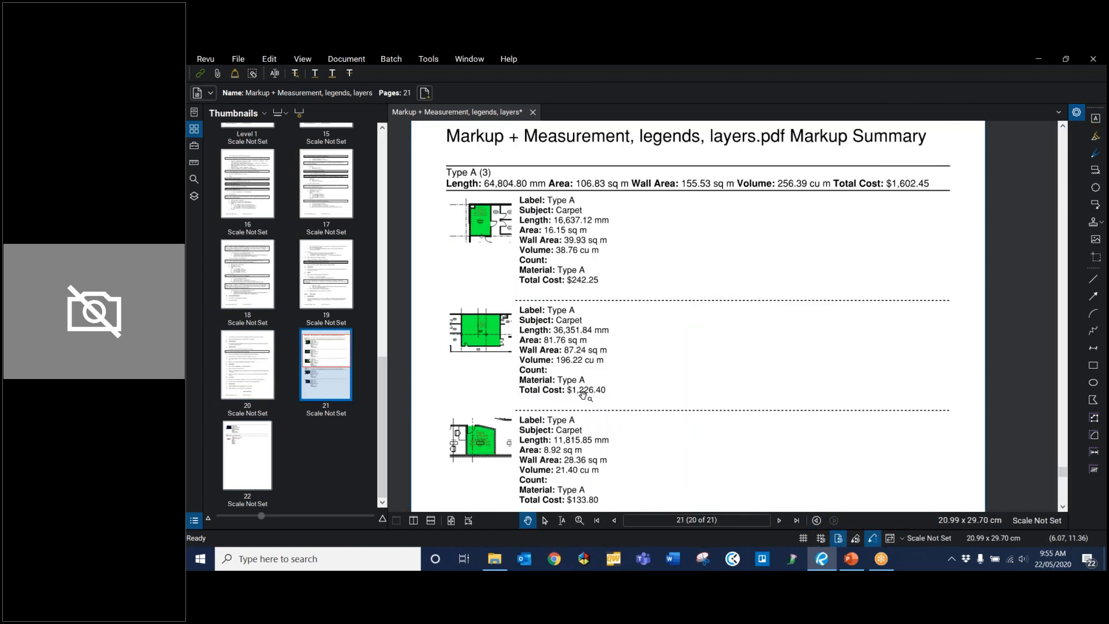
scroll(612, 355, down, 3)
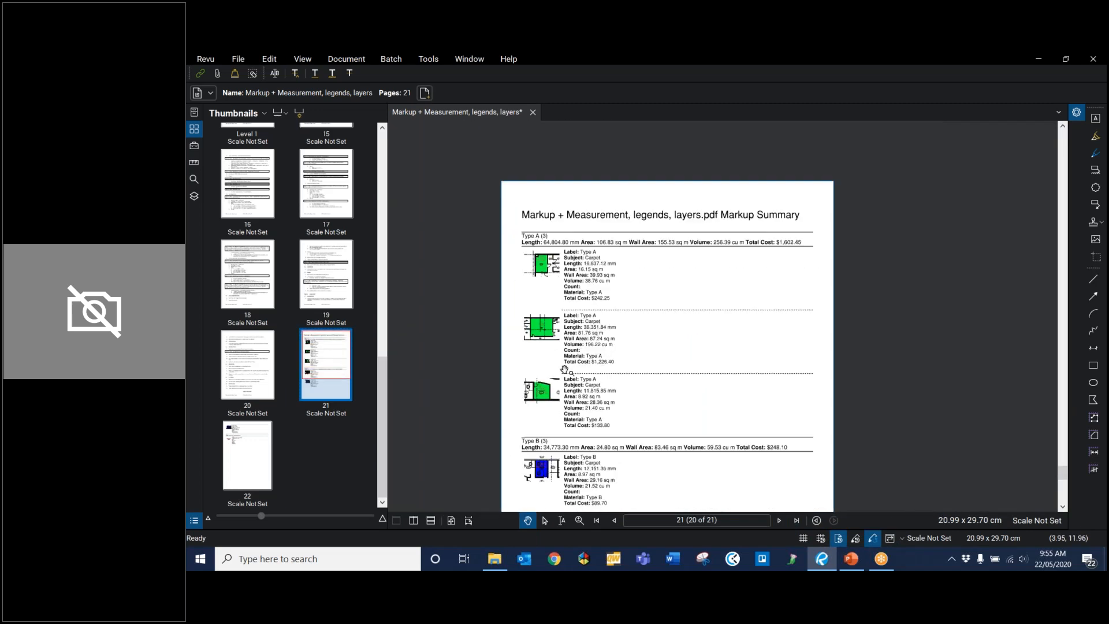
scroll(614, 427, up, 2)
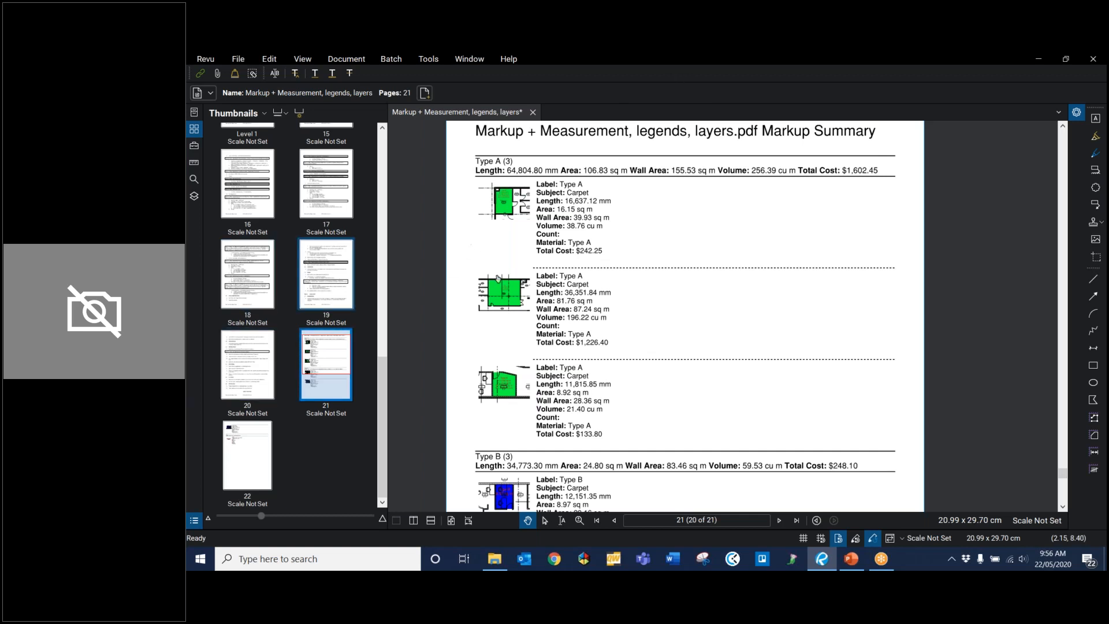
scroll(692, 430, down, 3)
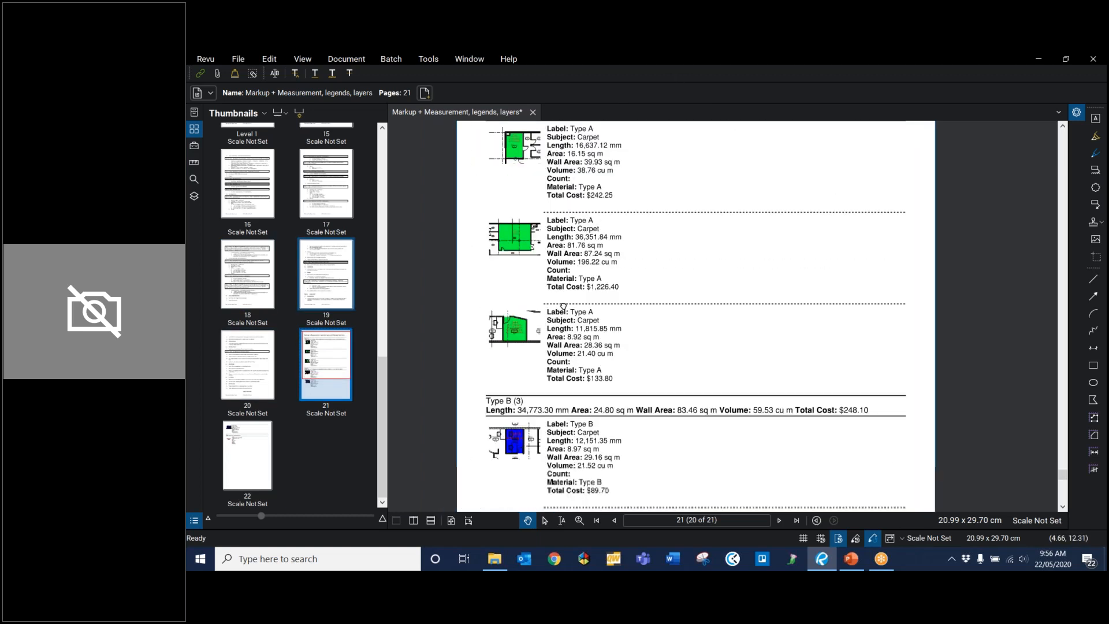
scroll(691, 430, down, 2)
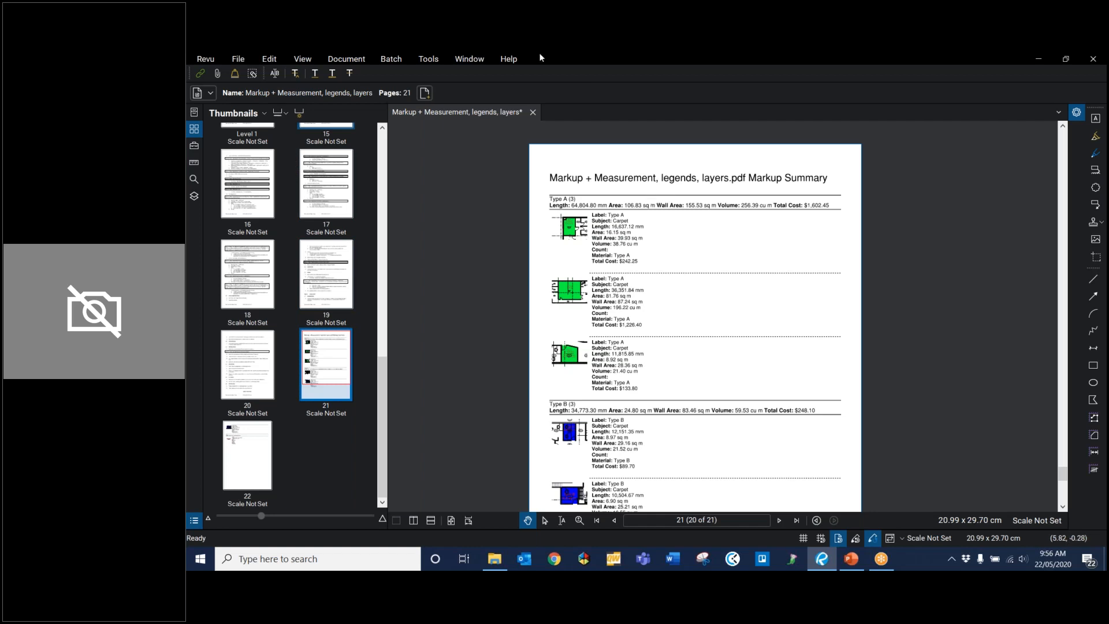
click(852, 559)
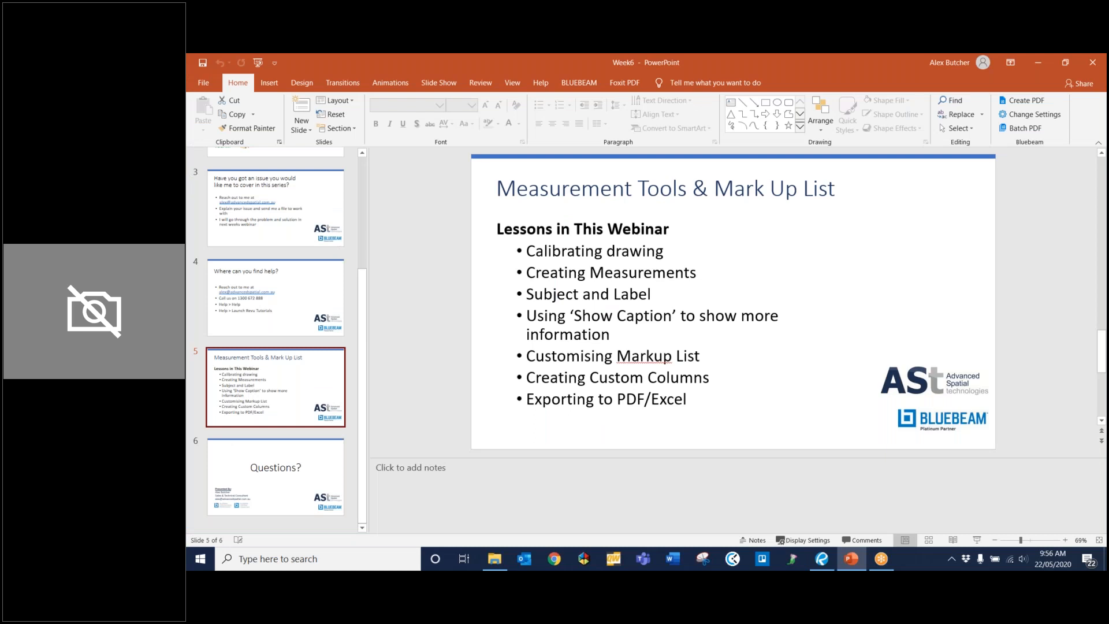